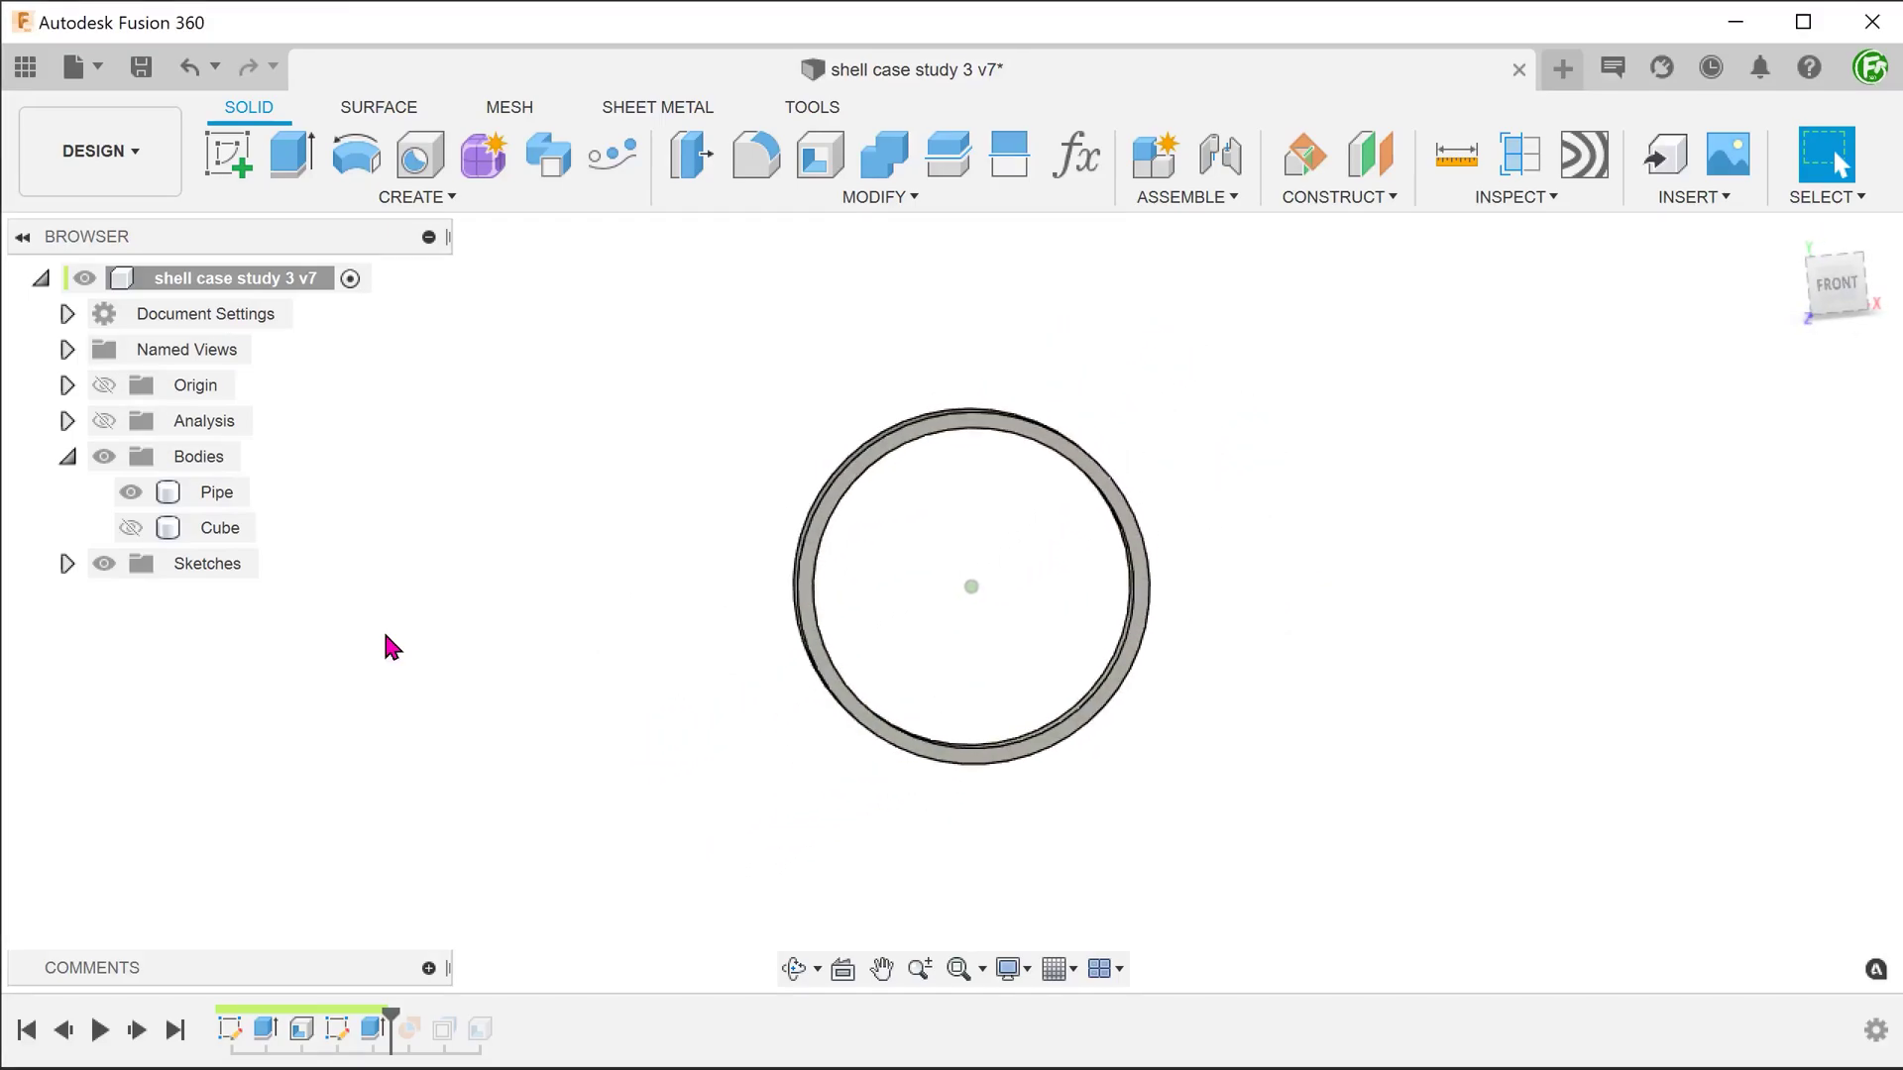
{"action": "key", "text": "F6"}
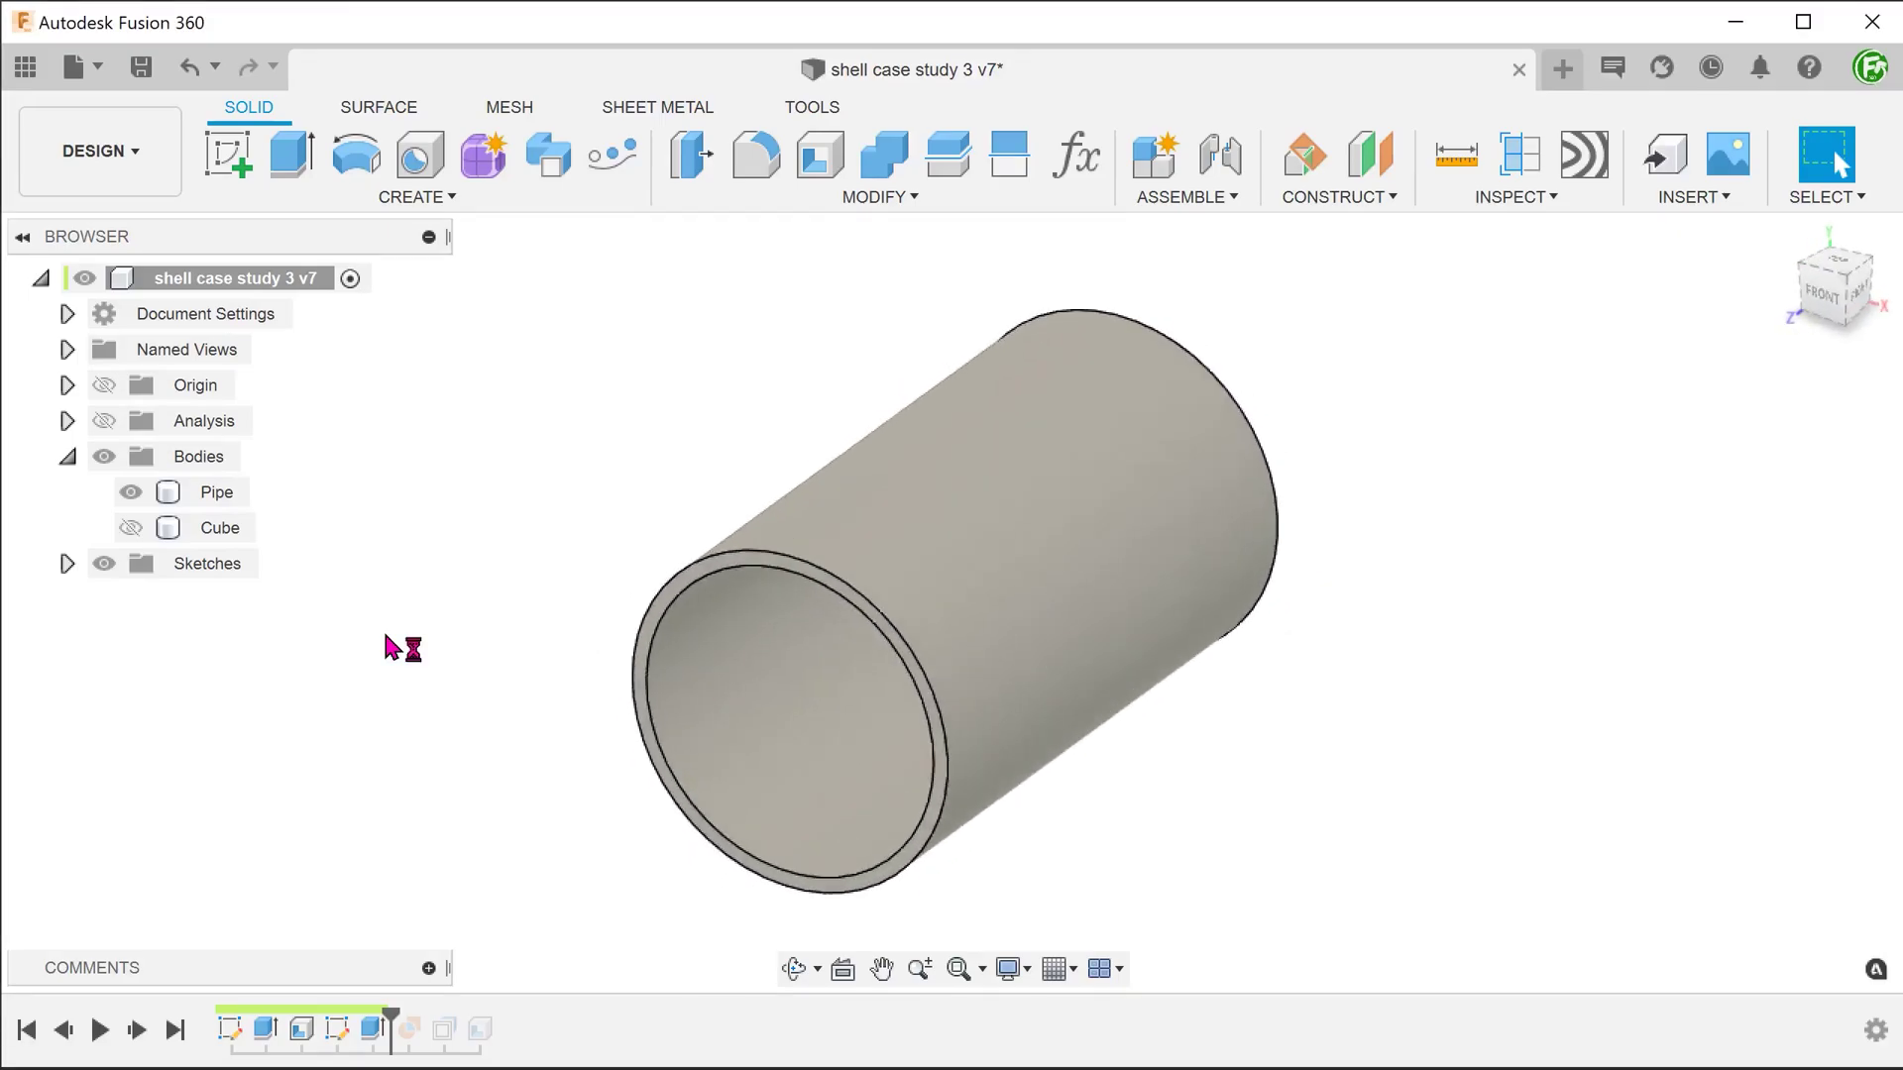
Show the Cube body and turn on the section analysis through the recessed pipe
{"action": "left_click", "coordinate": [131, 528]}
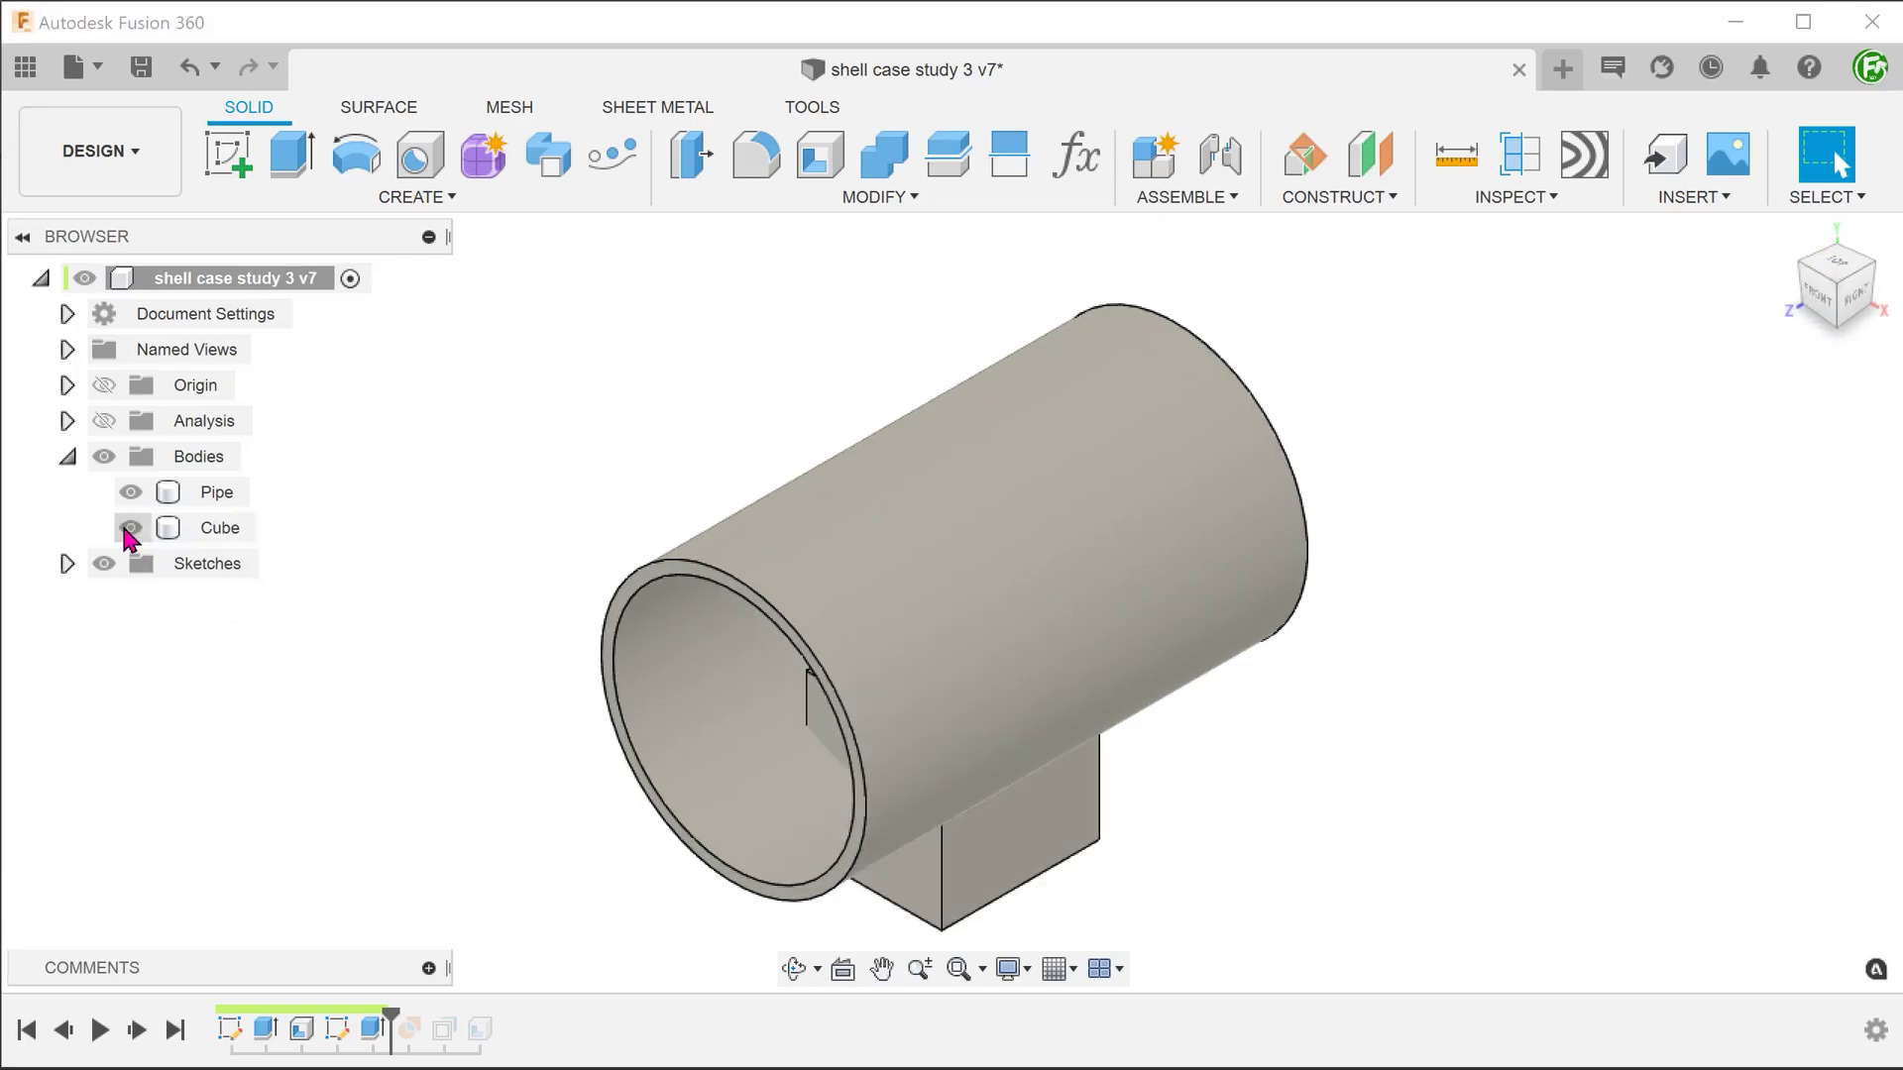
{"action": "key", "text": "F6"}
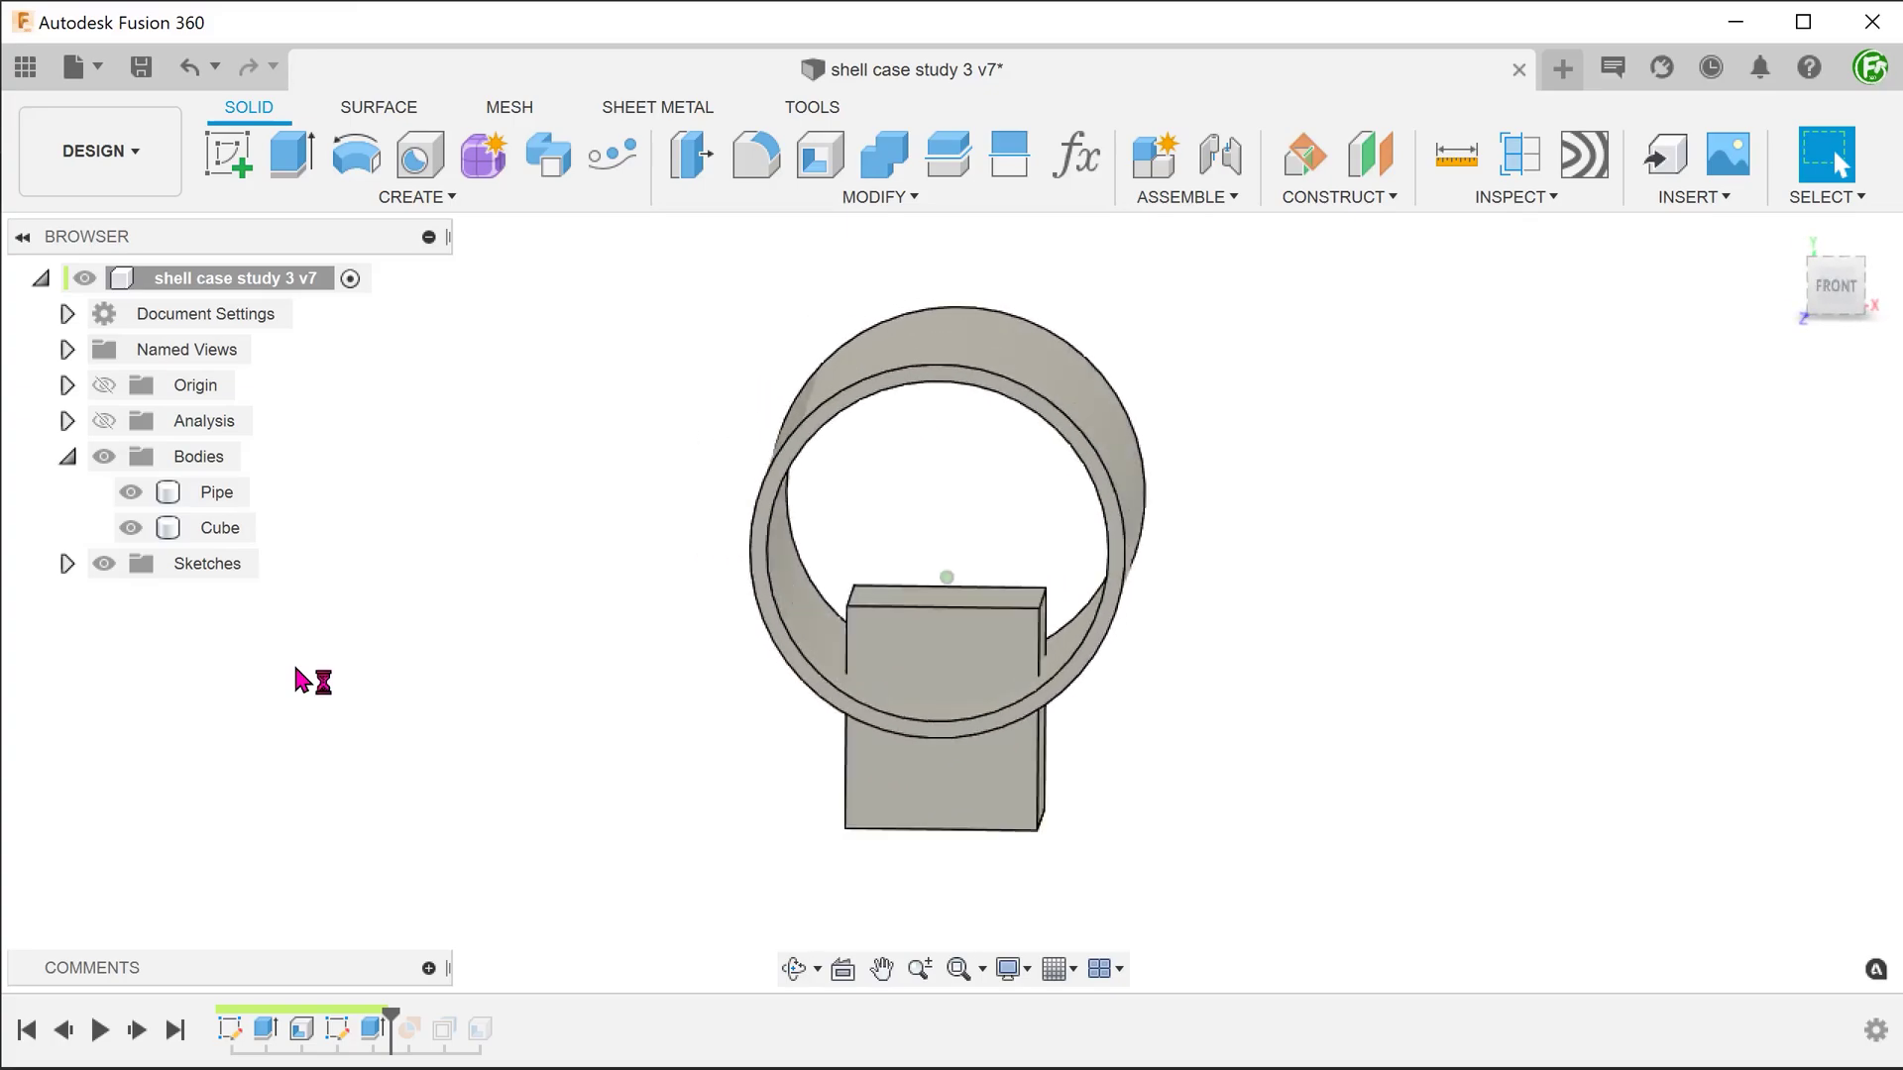
{"action": "left_click", "coordinate": [102, 422]}
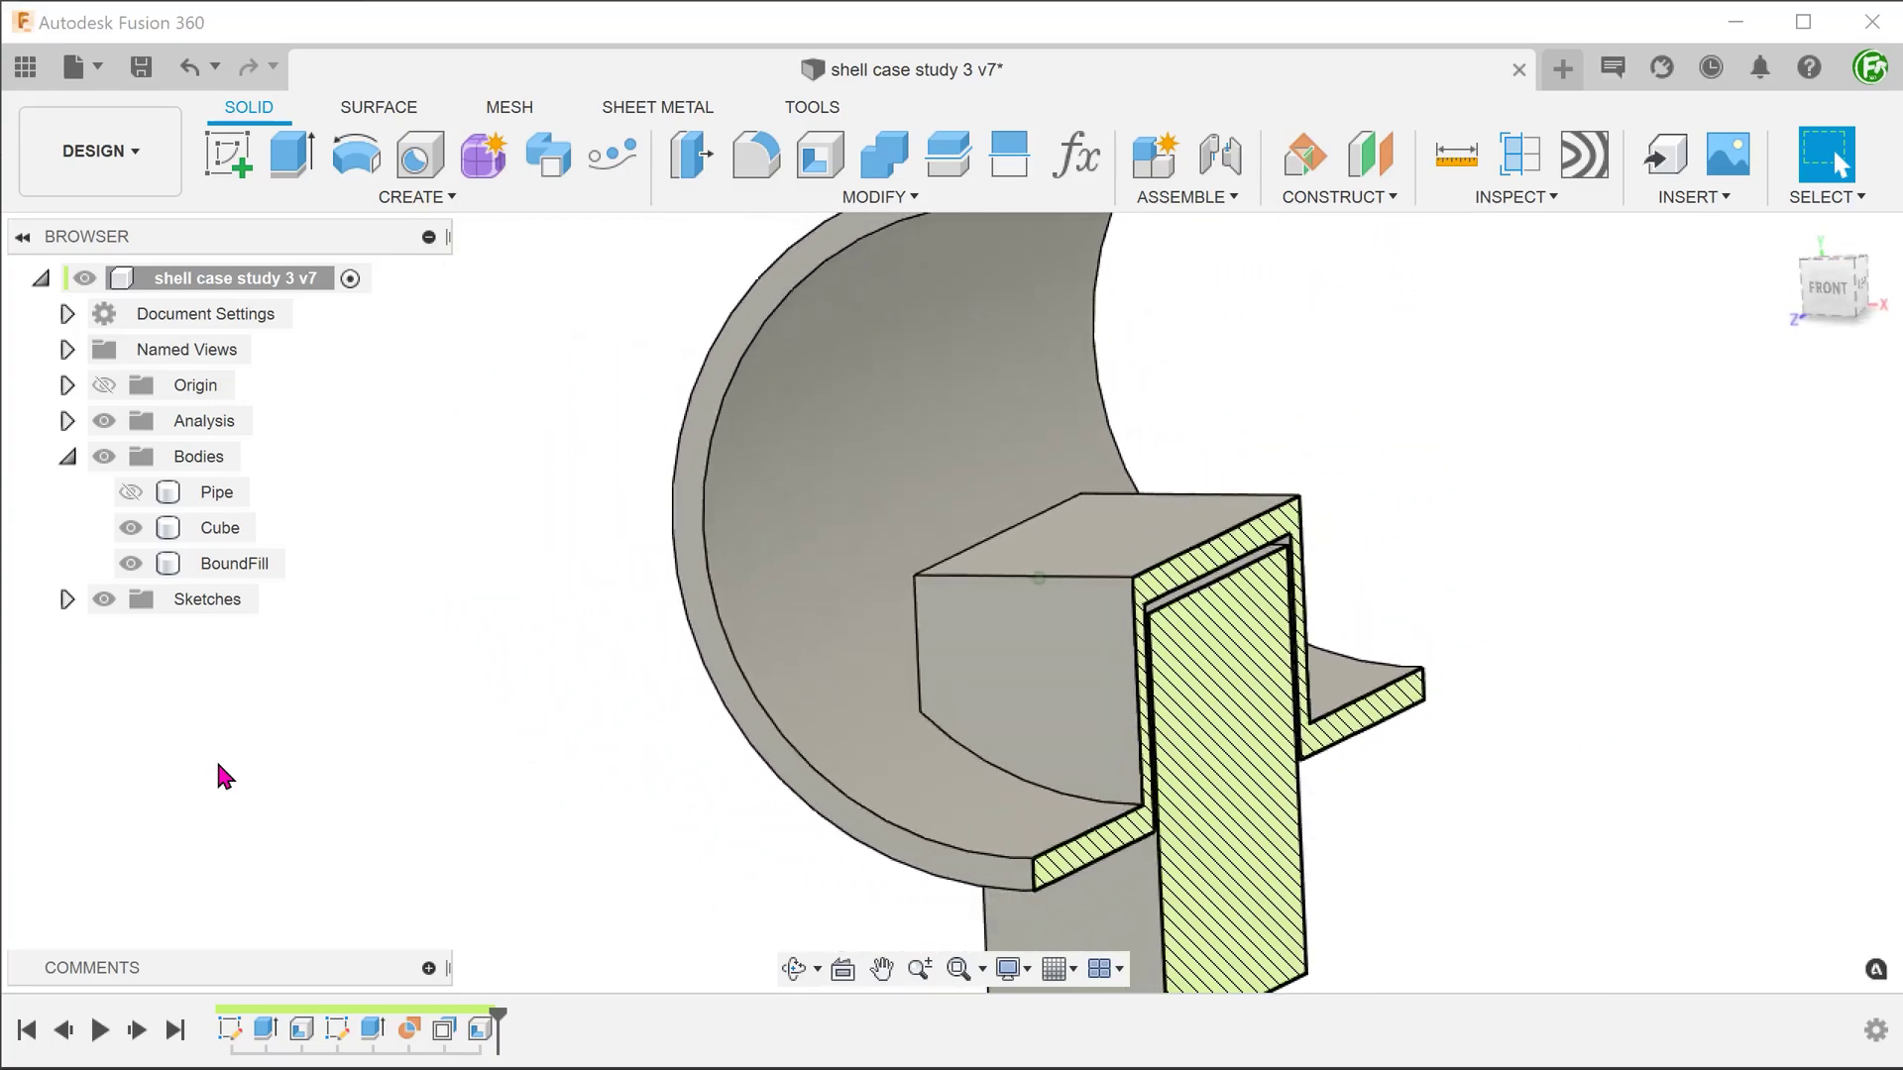
Turn off the section analysis and make the BoundFill body semi-transparent with Opacity Control
{"action": "left_click", "coordinate": [105, 421]}
{"action": "right_click", "coordinate": [242, 563]}
{"action": "mouse_move", "coordinate": [334, 567]}
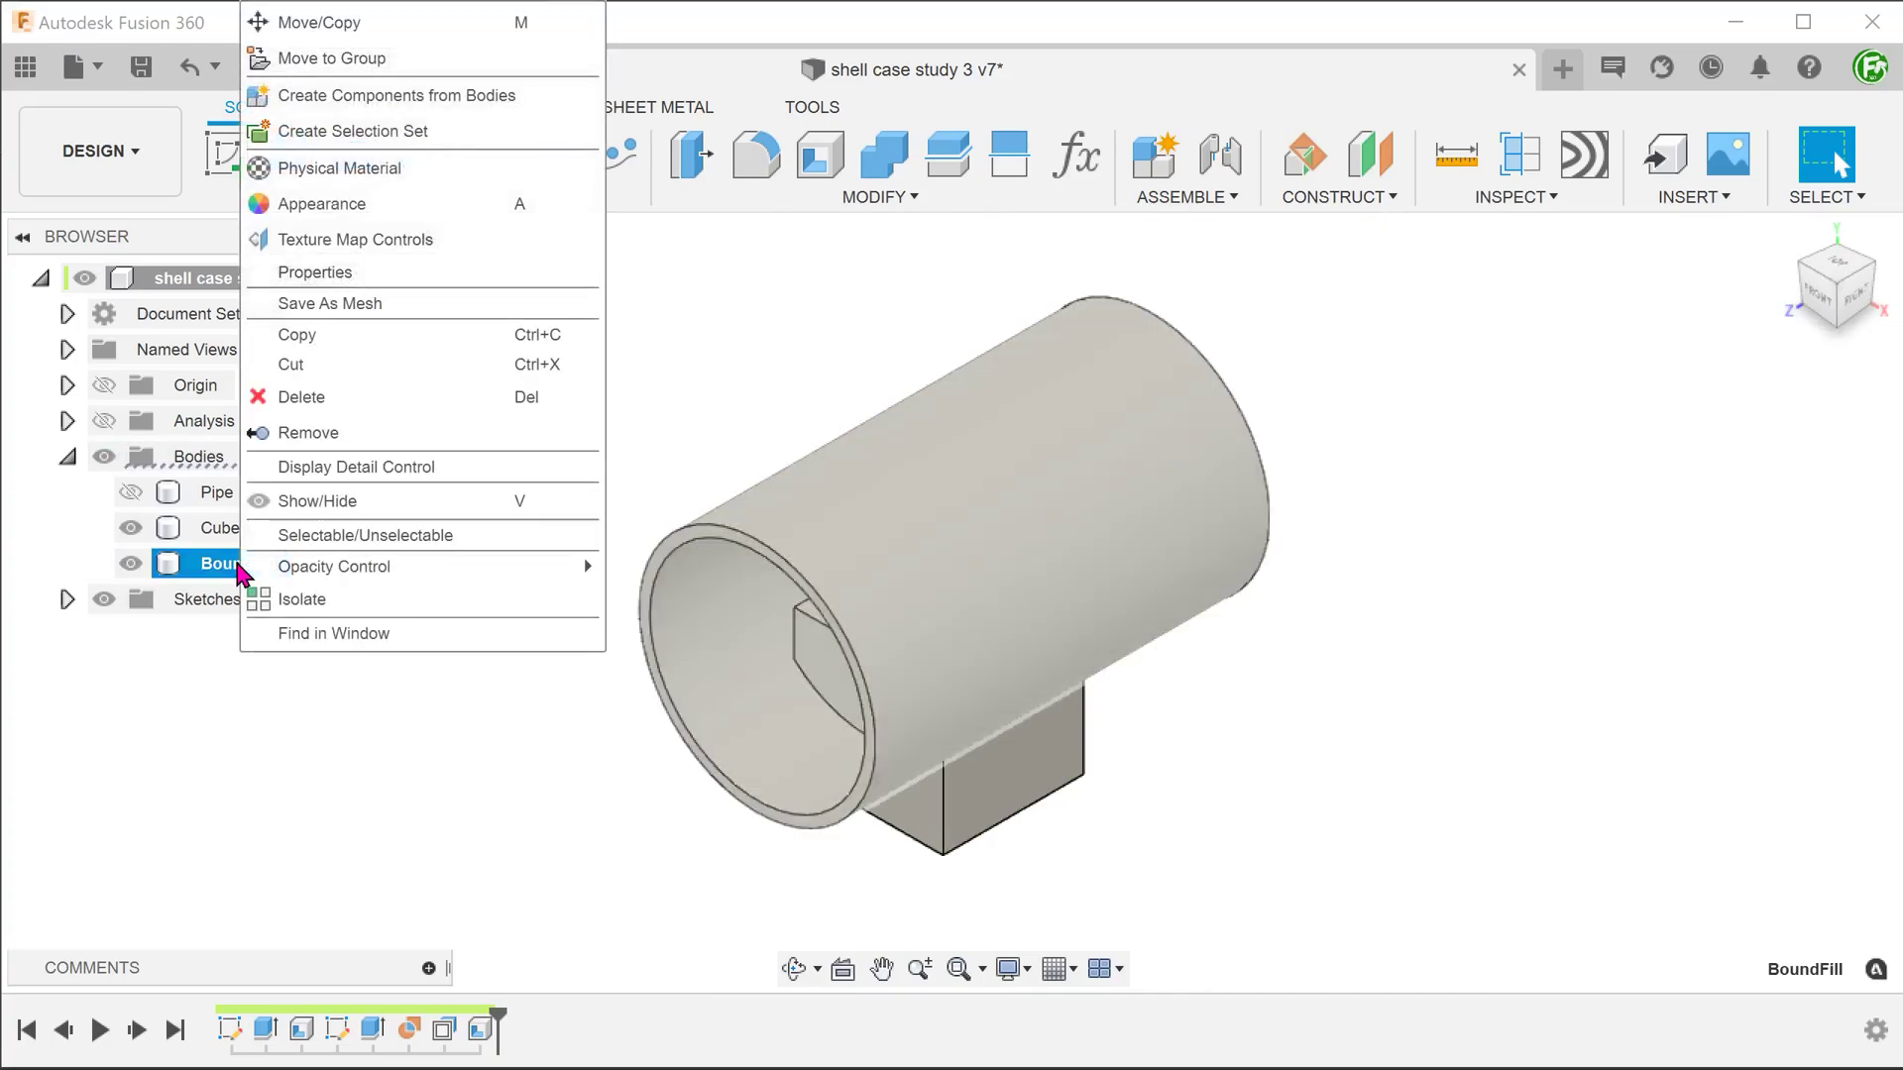
{"action": "left_click", "coordinate": [639, 748]}
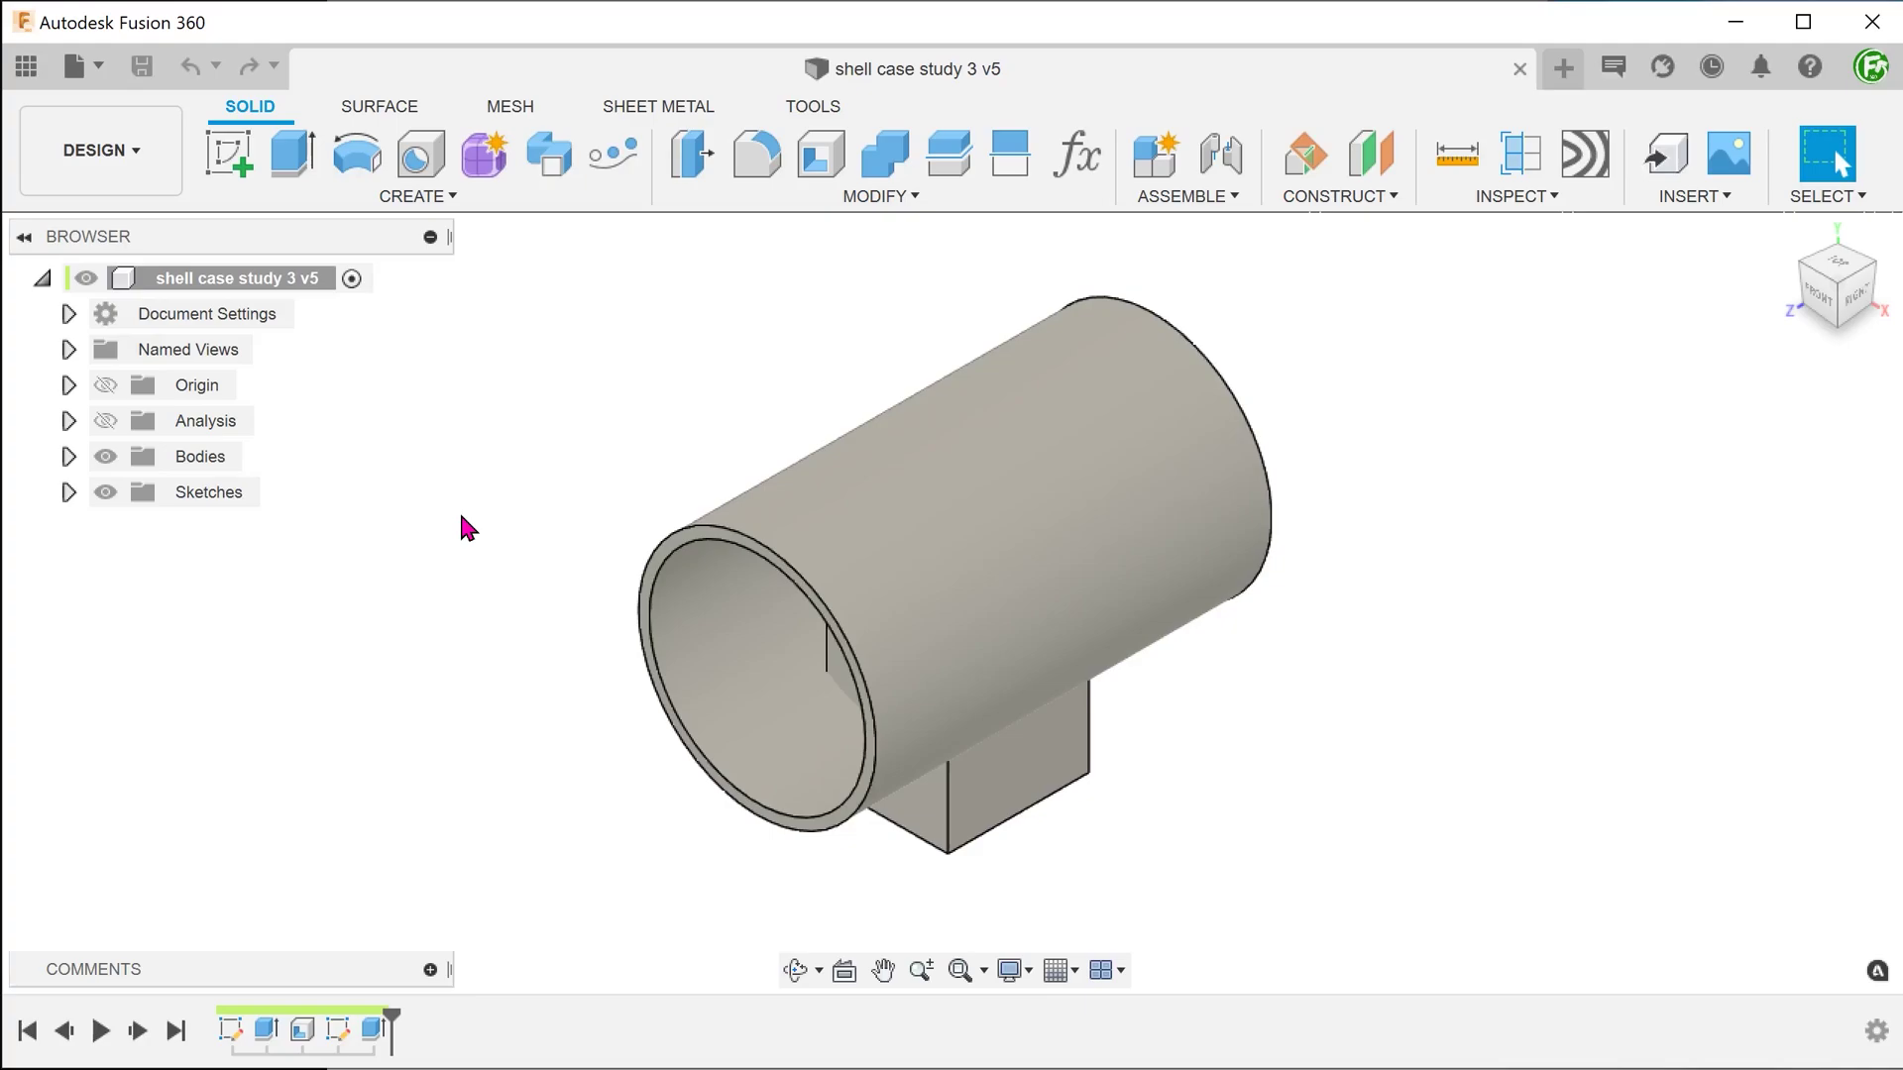
Orbit to look into the pipe bore from the front, then back to isometric
{"action": "middle_click_drag", "start_coordinate": [460, 510], "coordinate": [926, 674], "text": "shift"}
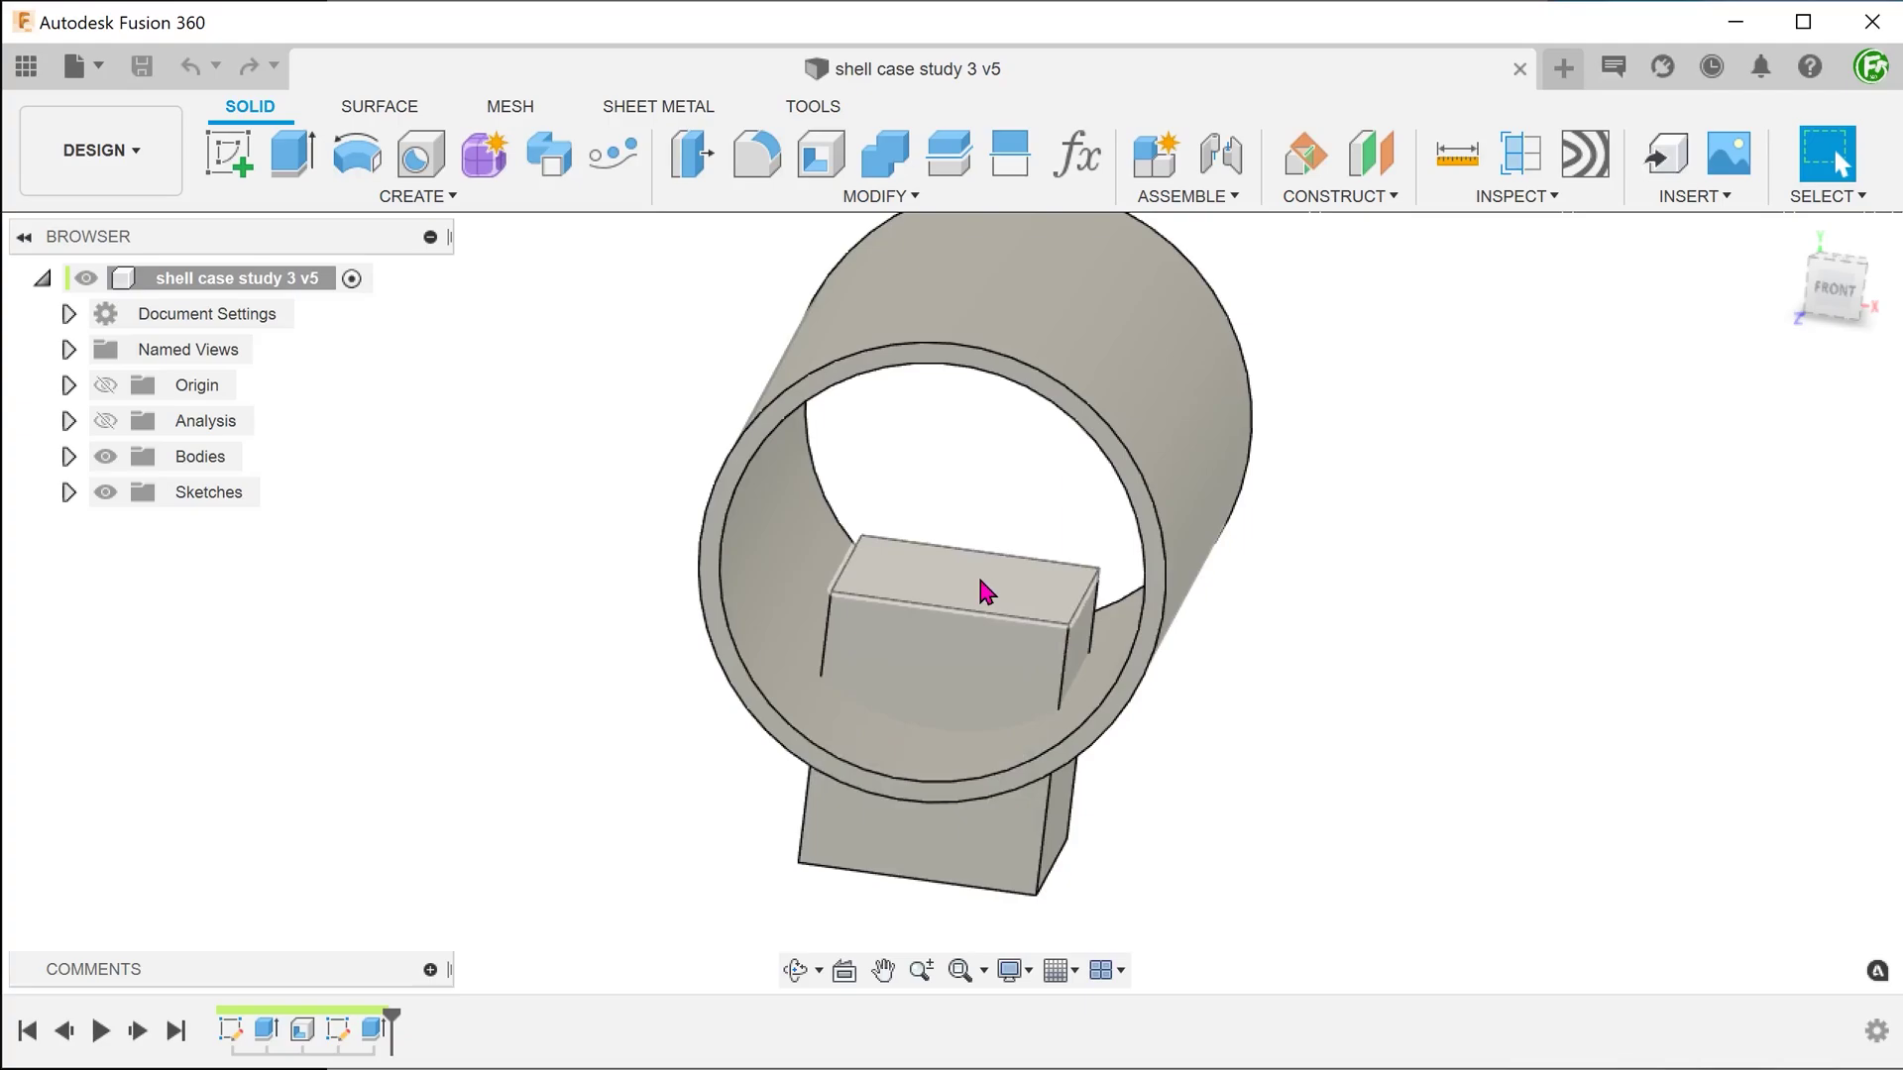
{"action": "middle_click_drag", "start_coordinate": [980, 590], "coordinate": [498, 449], "text": "shift"}
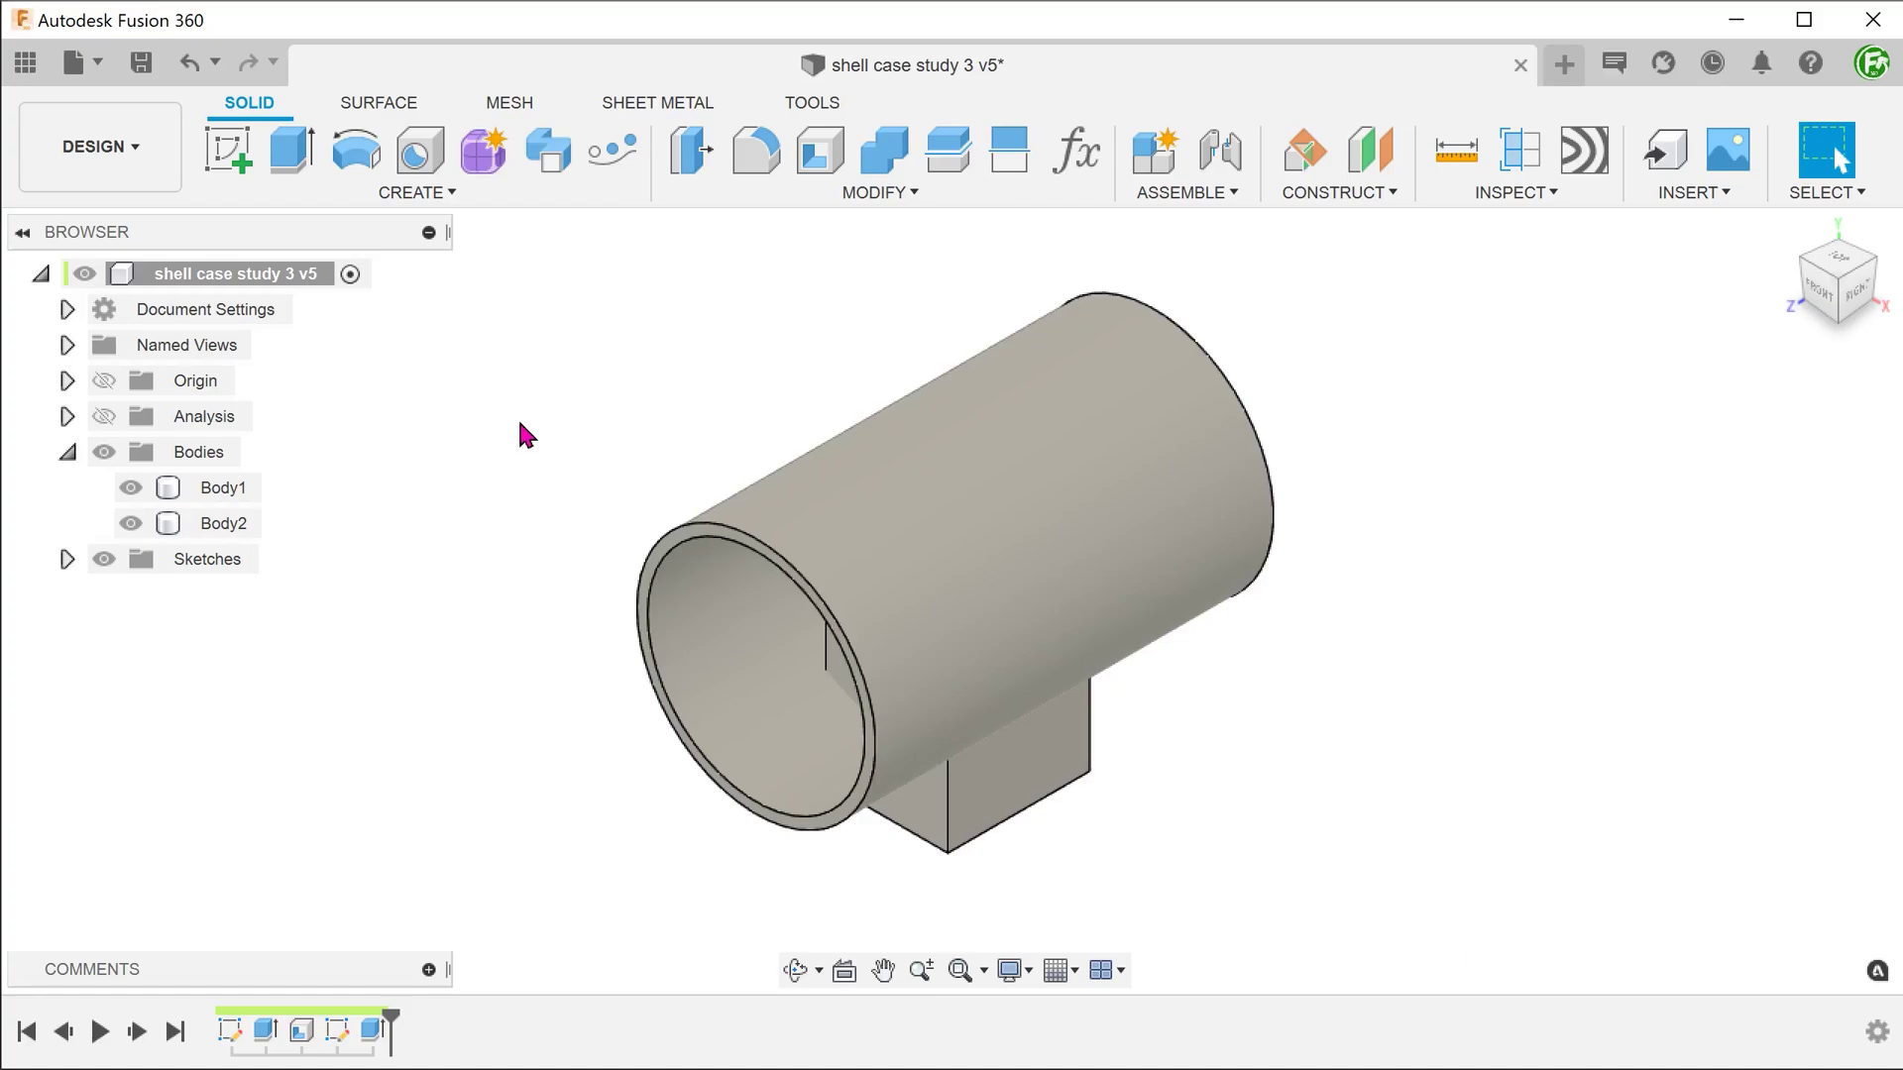
Start a Boundary Fill using the pipe and cube bodies as tools, with the Dark Sky environment
{"action": "left_click", "coordinate": [396, 195]}
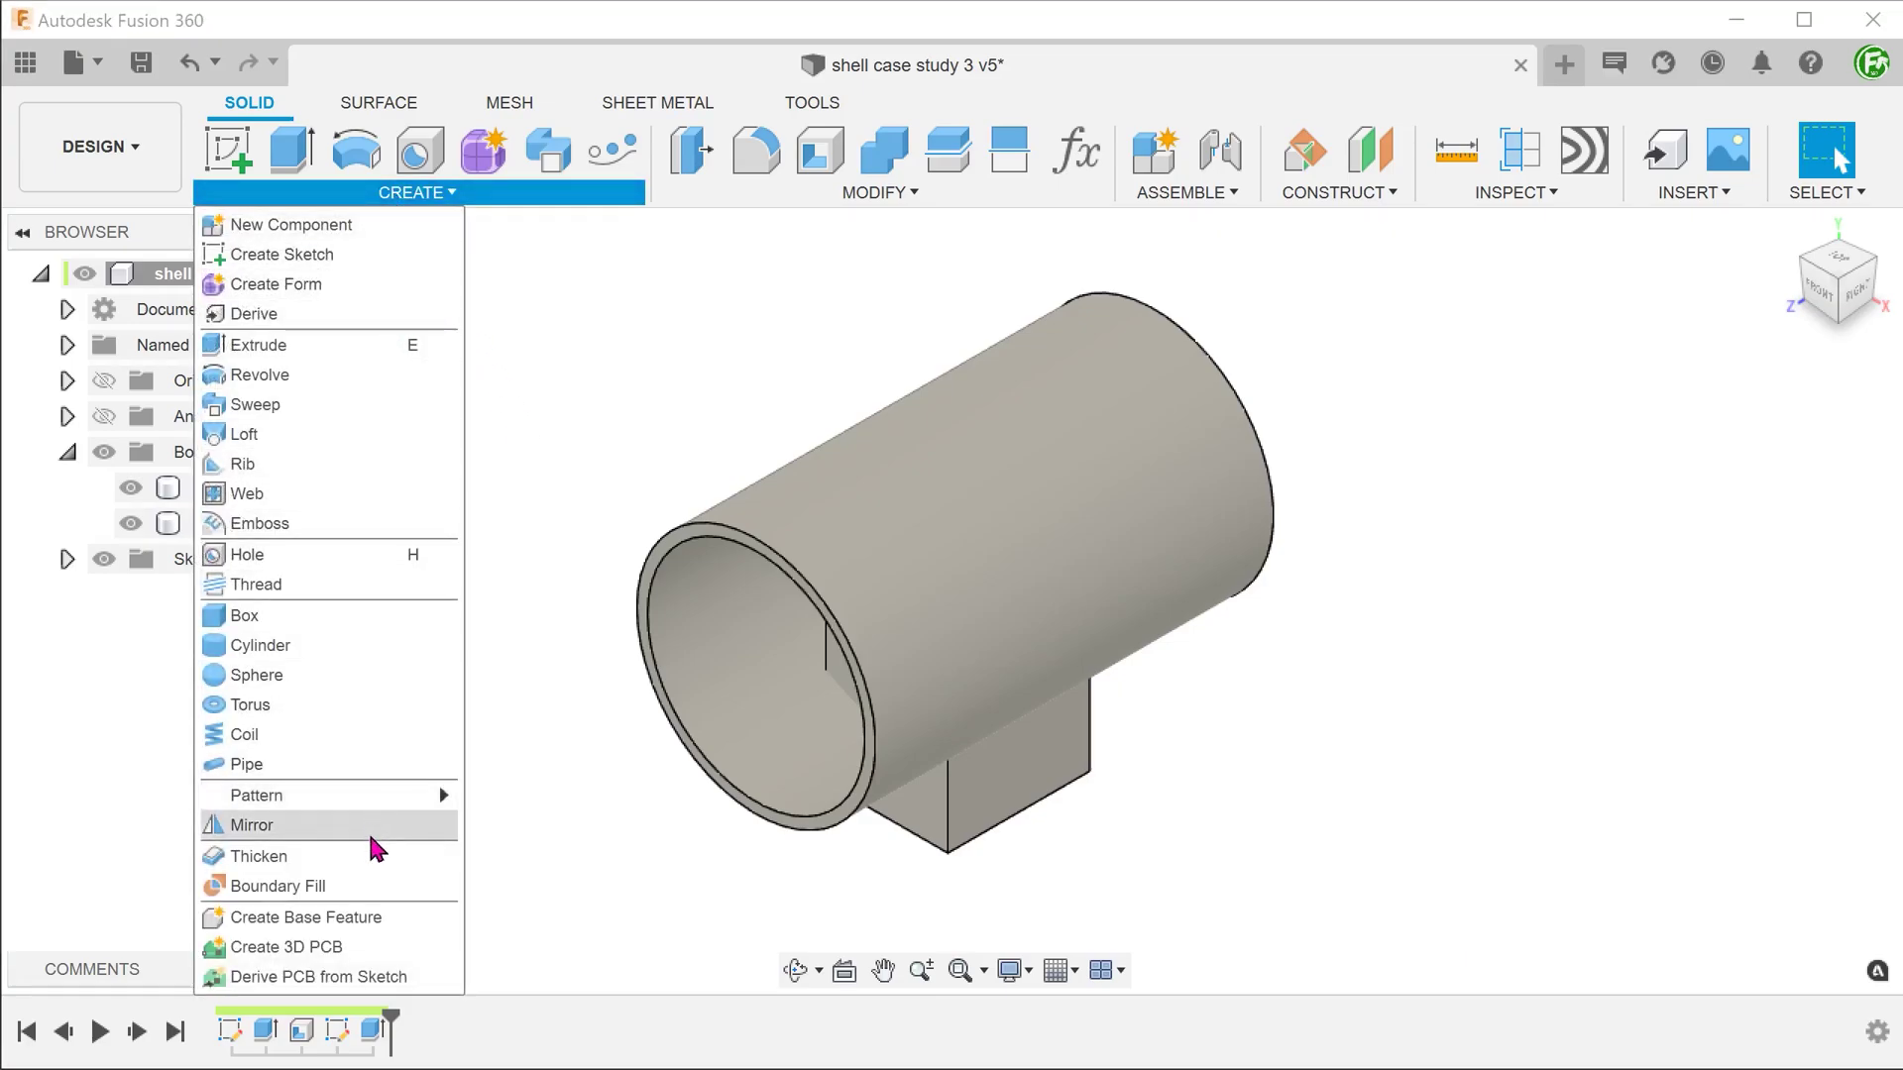
{"action": "left_click", "coordinate": [378, 889]}
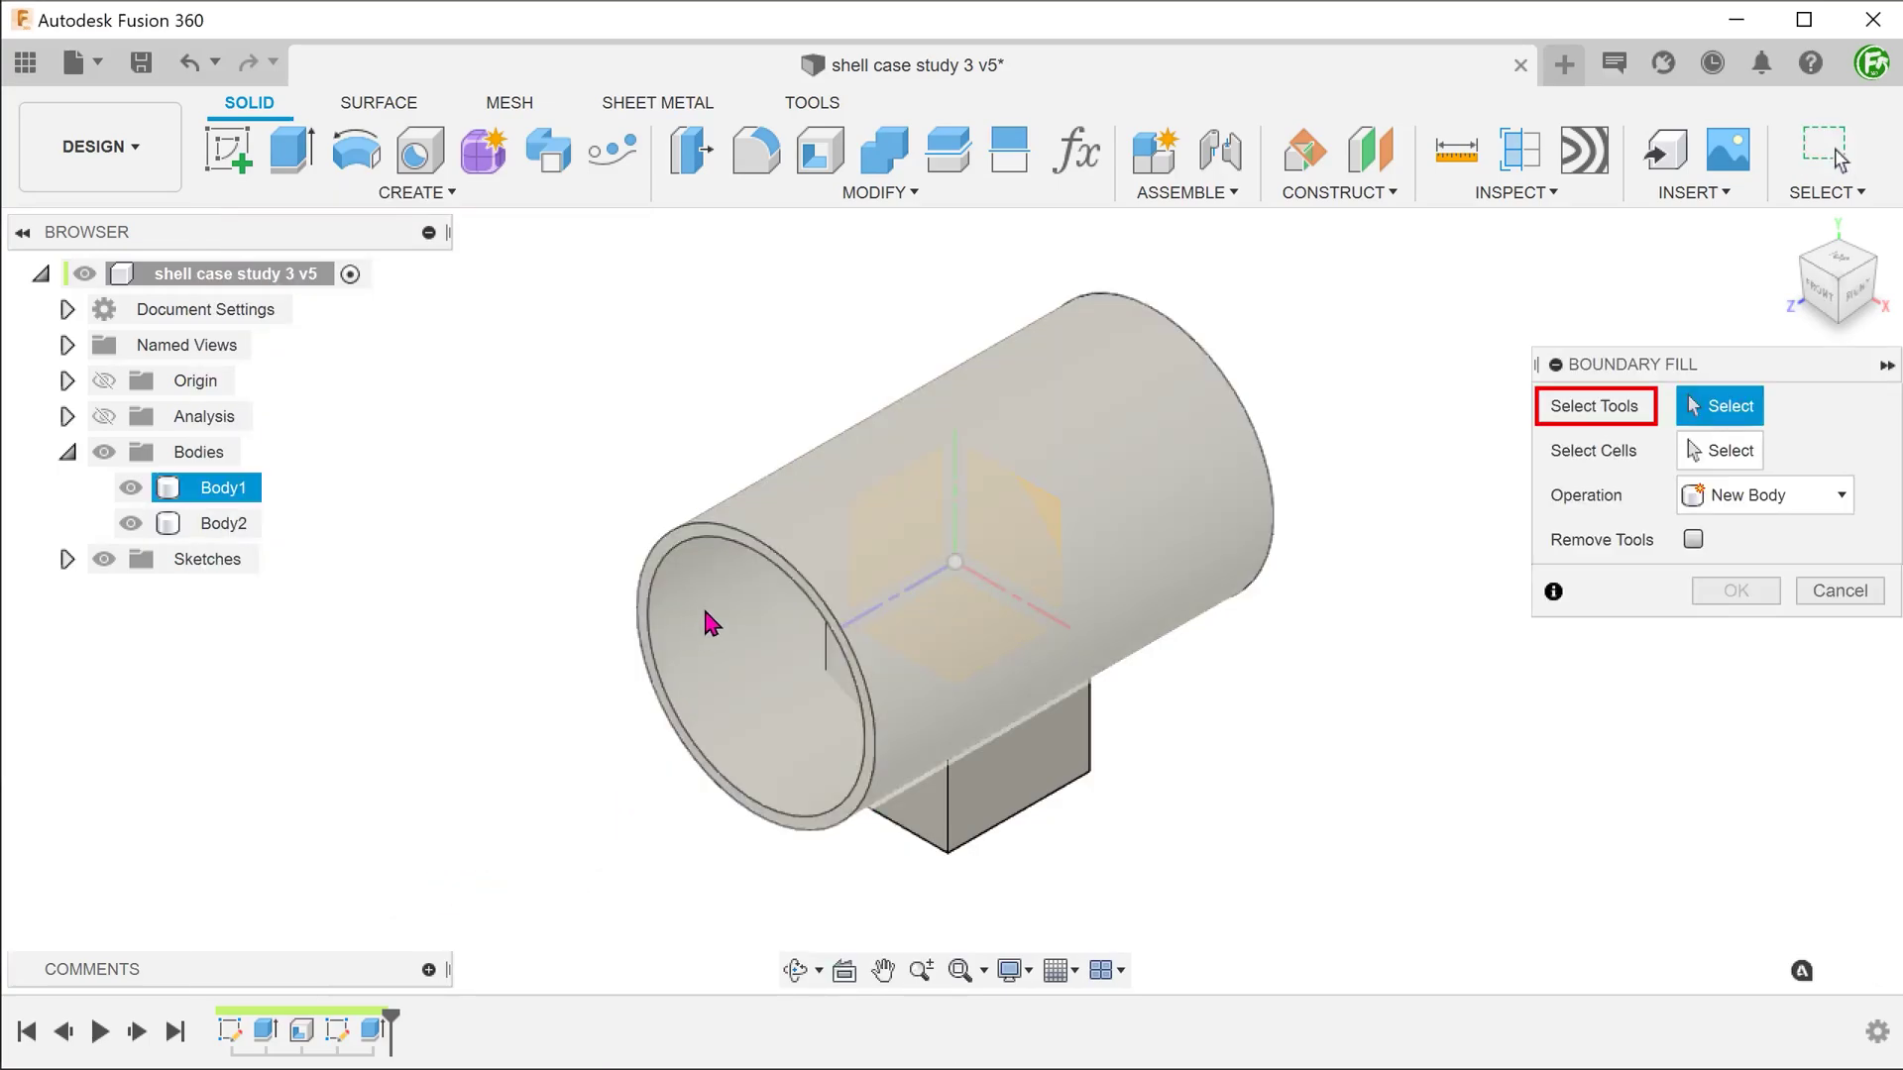
{"action": "left_click", "coordinate": [707, 622]}
{"action": "left_click", "coordinate": [1053, 774]}
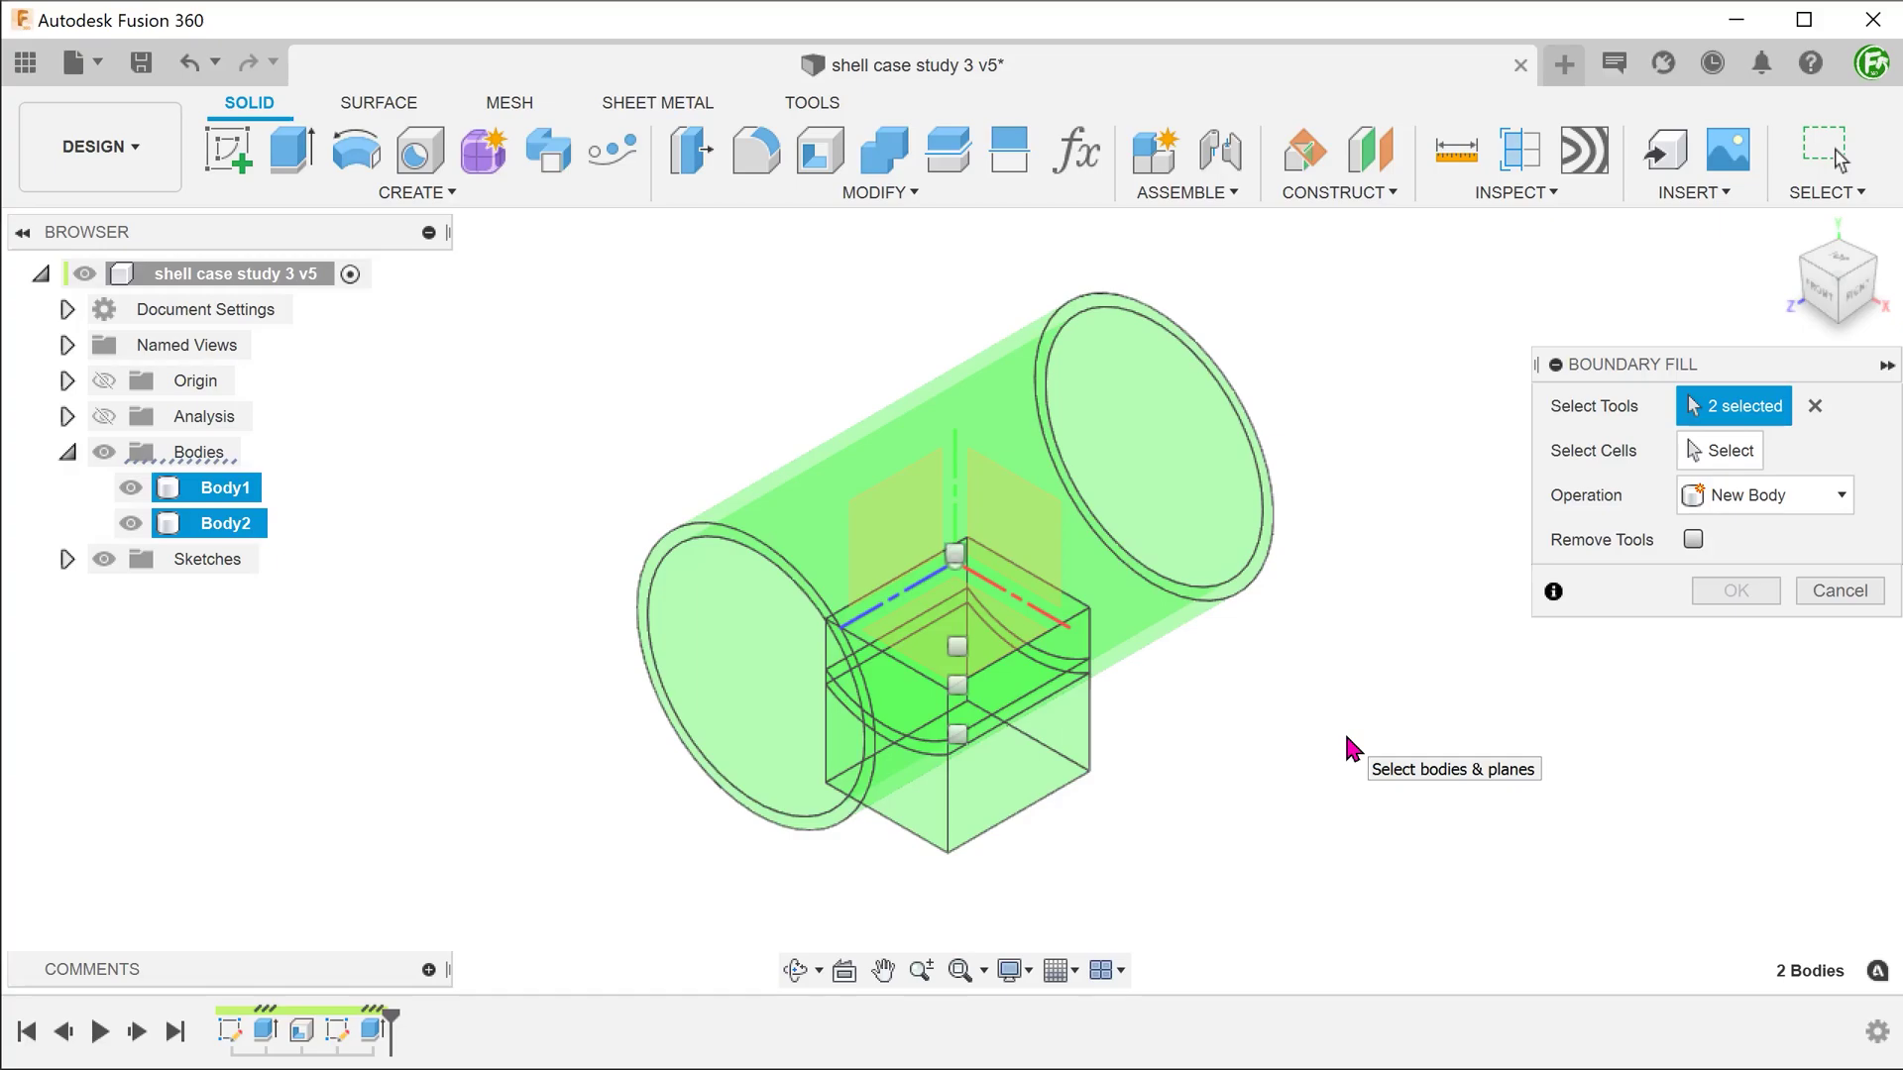
{"action": "left_click", "coordinate": [1016, 971]}
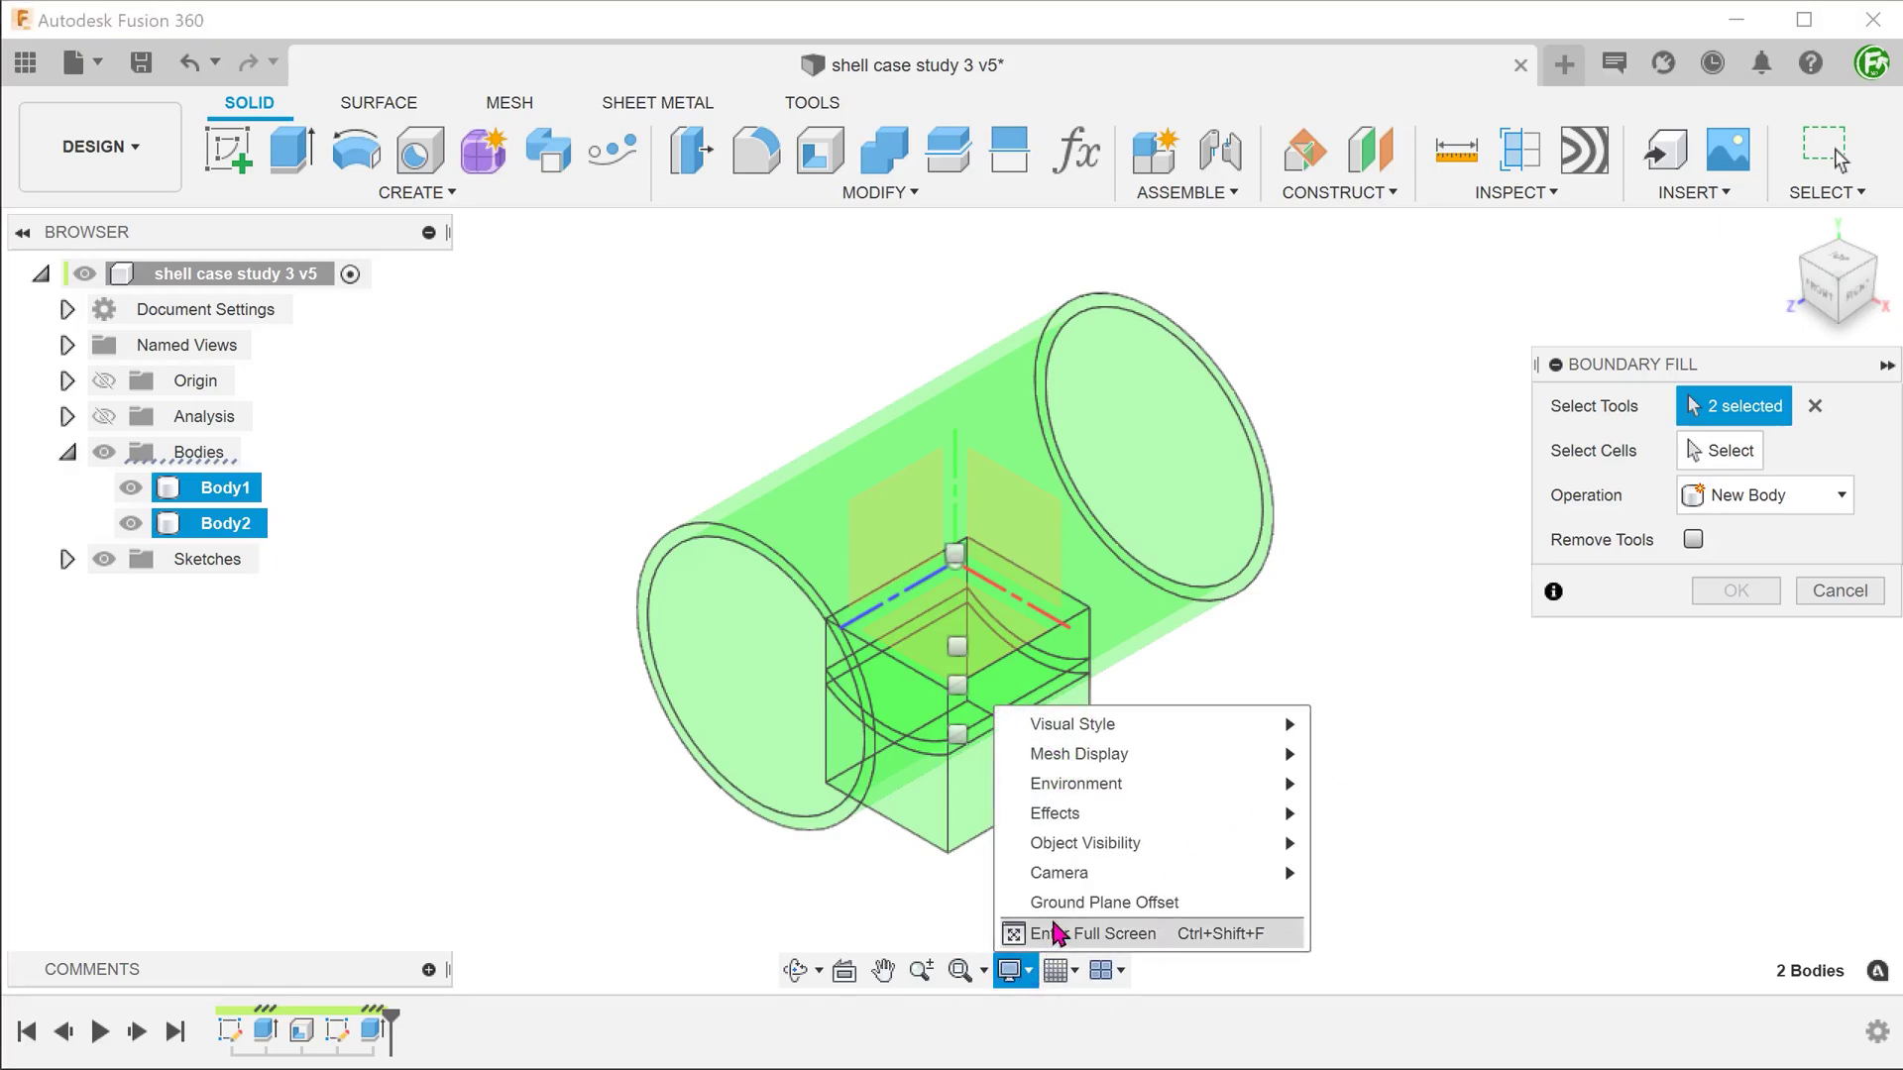
{"action": "mouse_move", "coordinate": [1077, 784]}
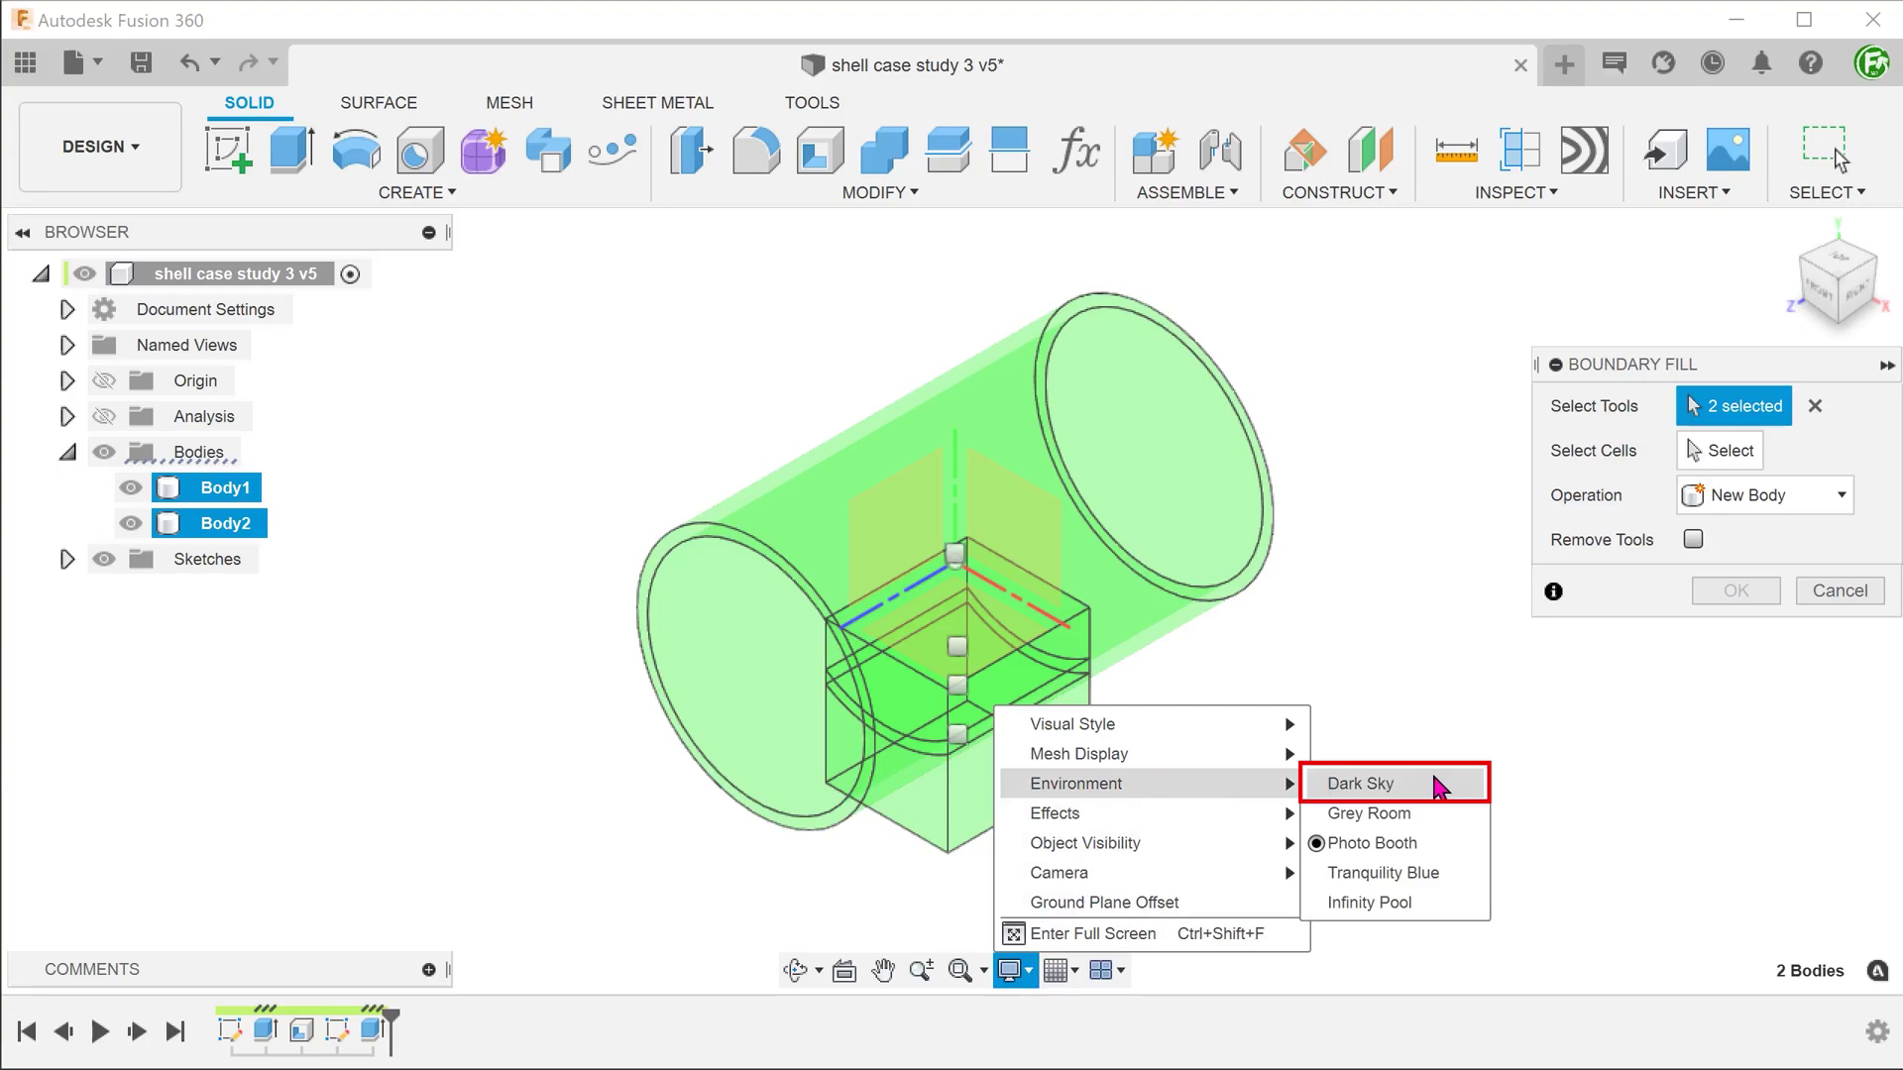
{"action": "left_click", "coordinate": [1438, 788]}
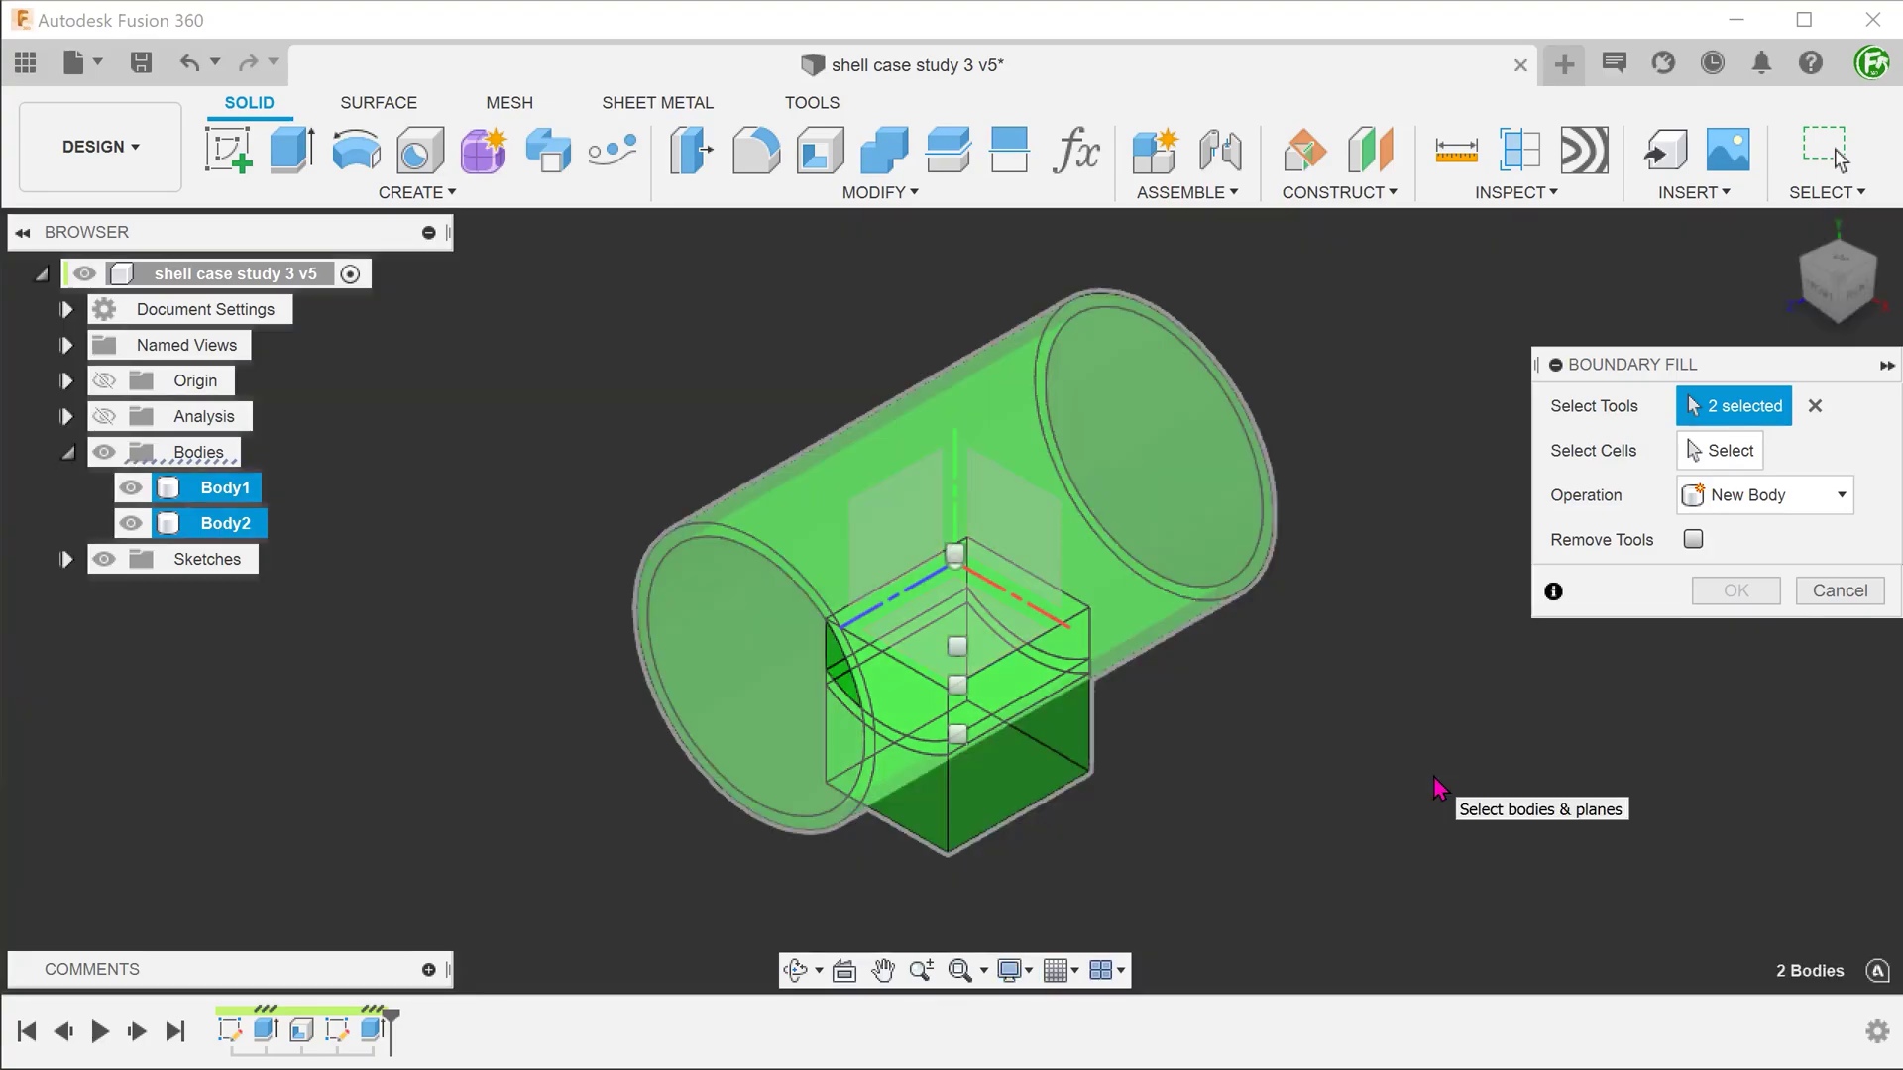
Select three stacked cells of the pipe–cube overlap and commit the boundary fill as Body9
{"action": "left_click", "coordinate": [1730, 451]}
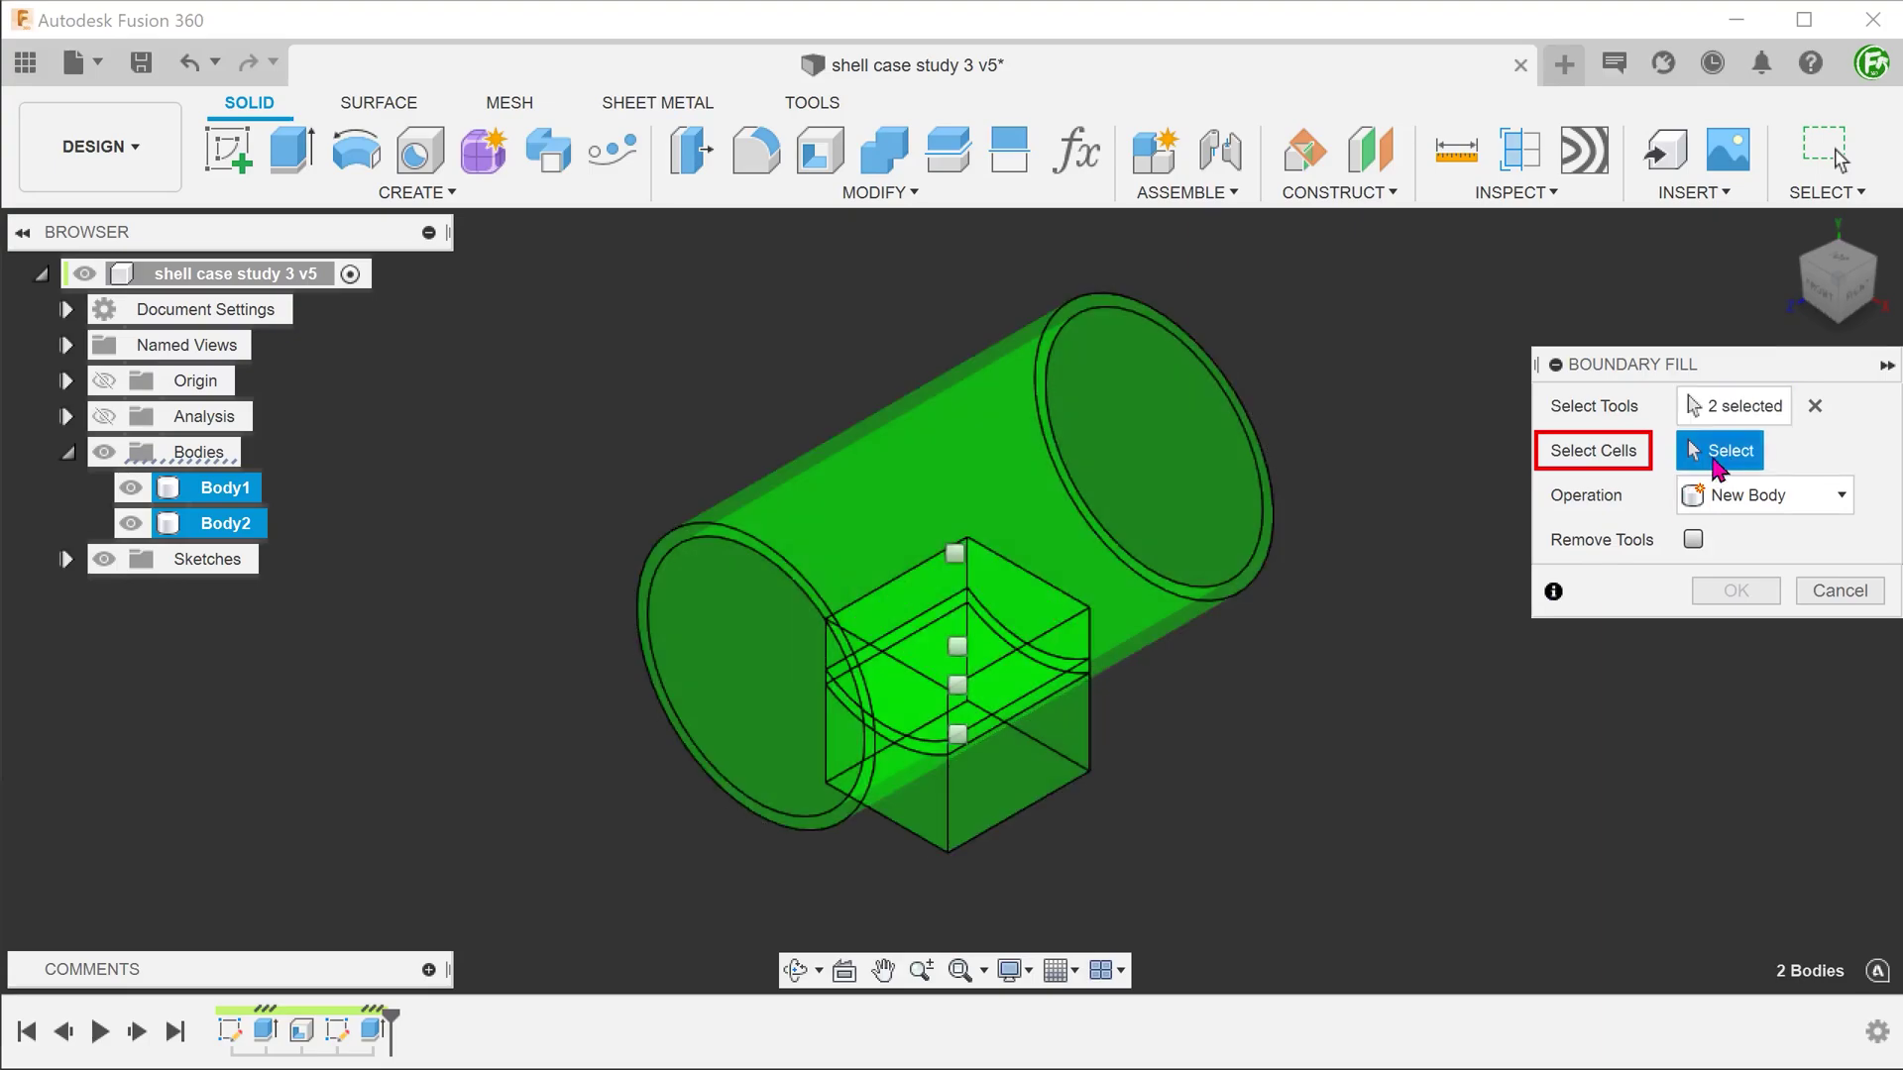
{"action": "scroll", "coordinate": [1273, 778], "scroll_direction": "up", "scroll_amount": 3}
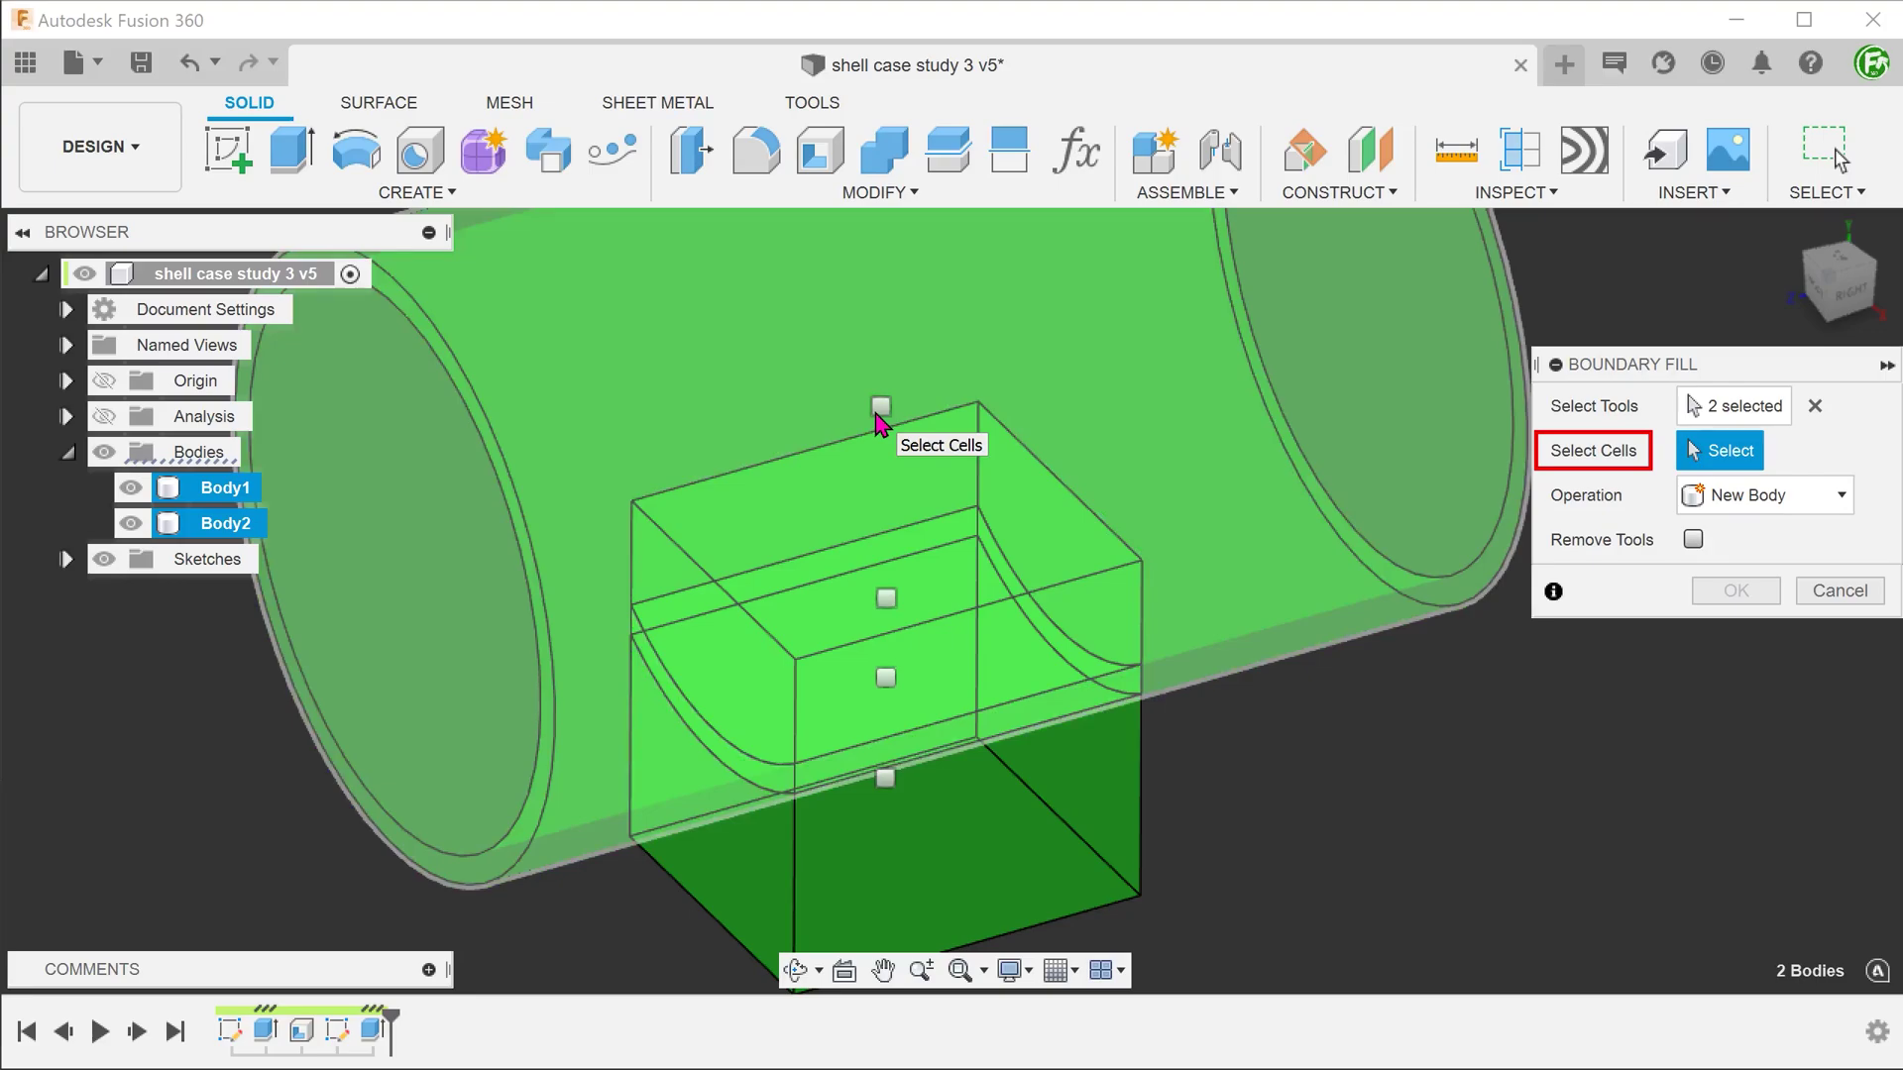
{"action": "left_click", "coordinate": [880, 408]}
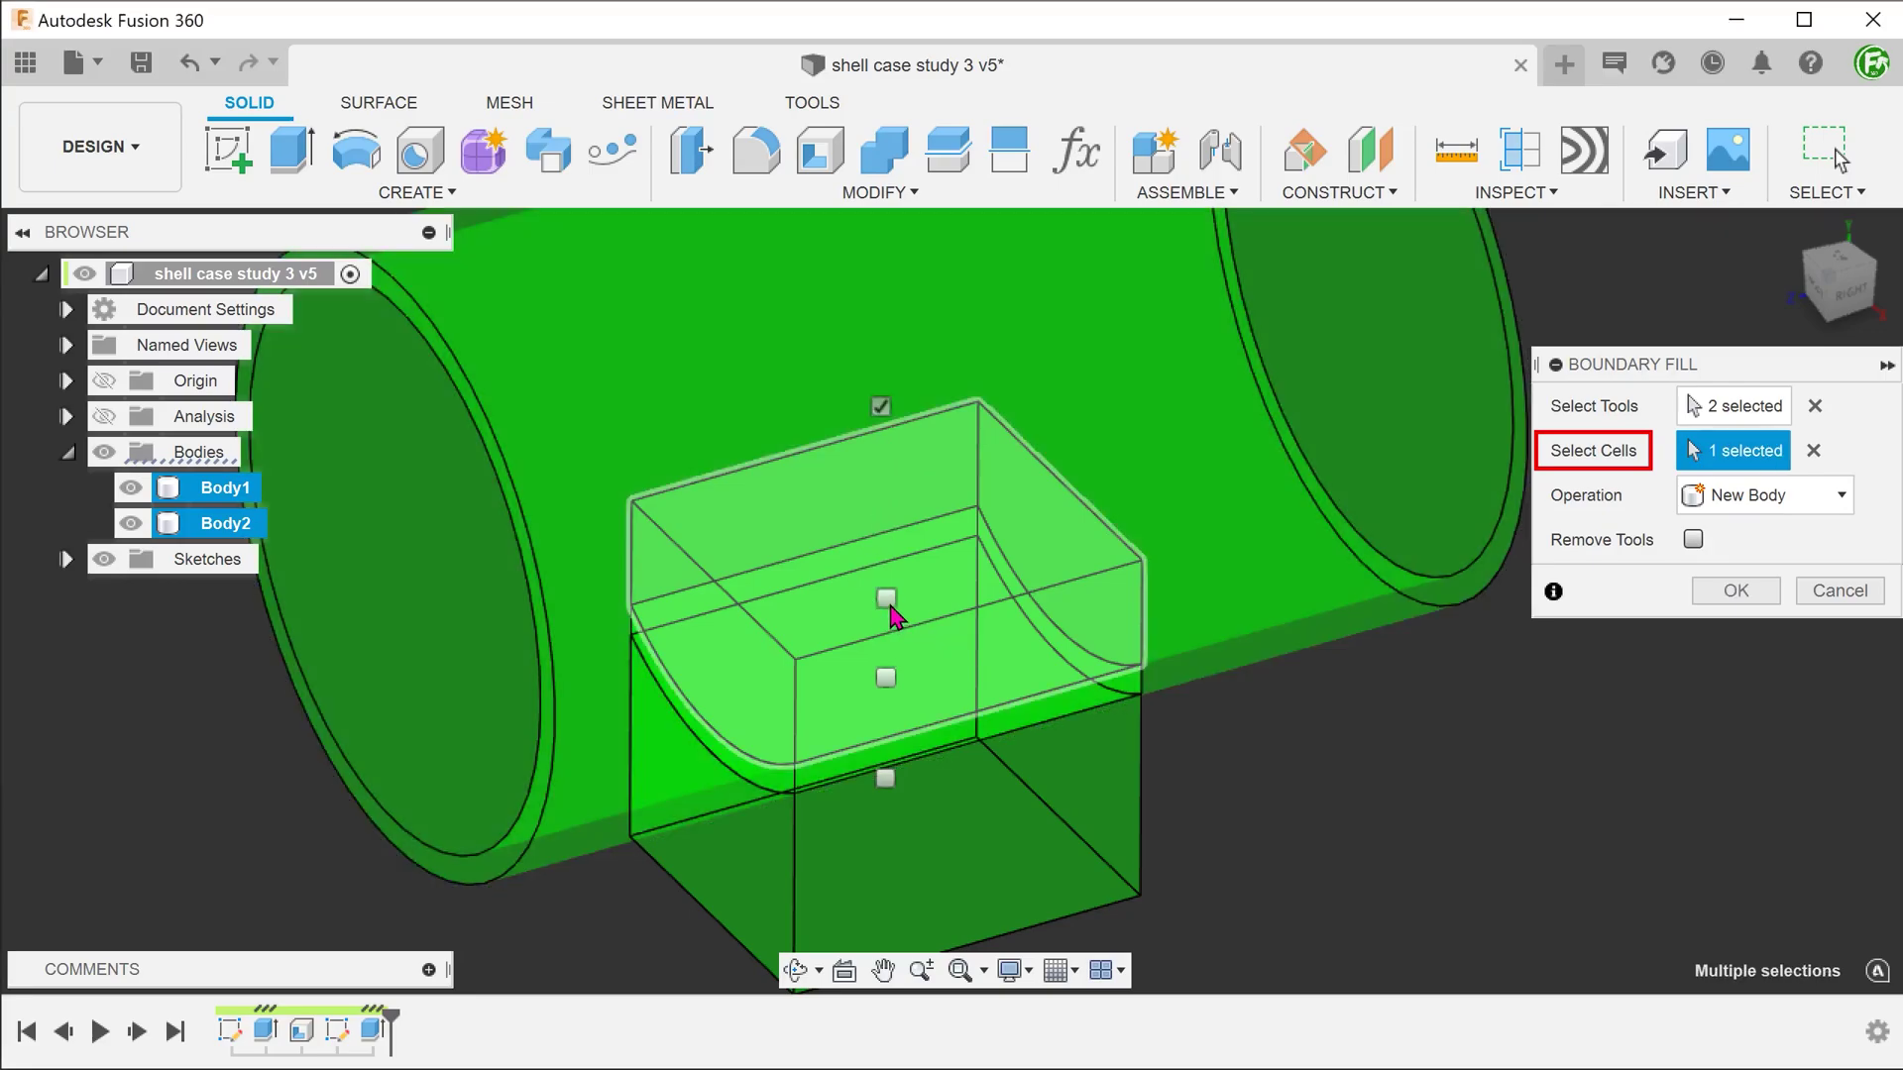
{"action": "left_click", "coordinate": [886, 598]}
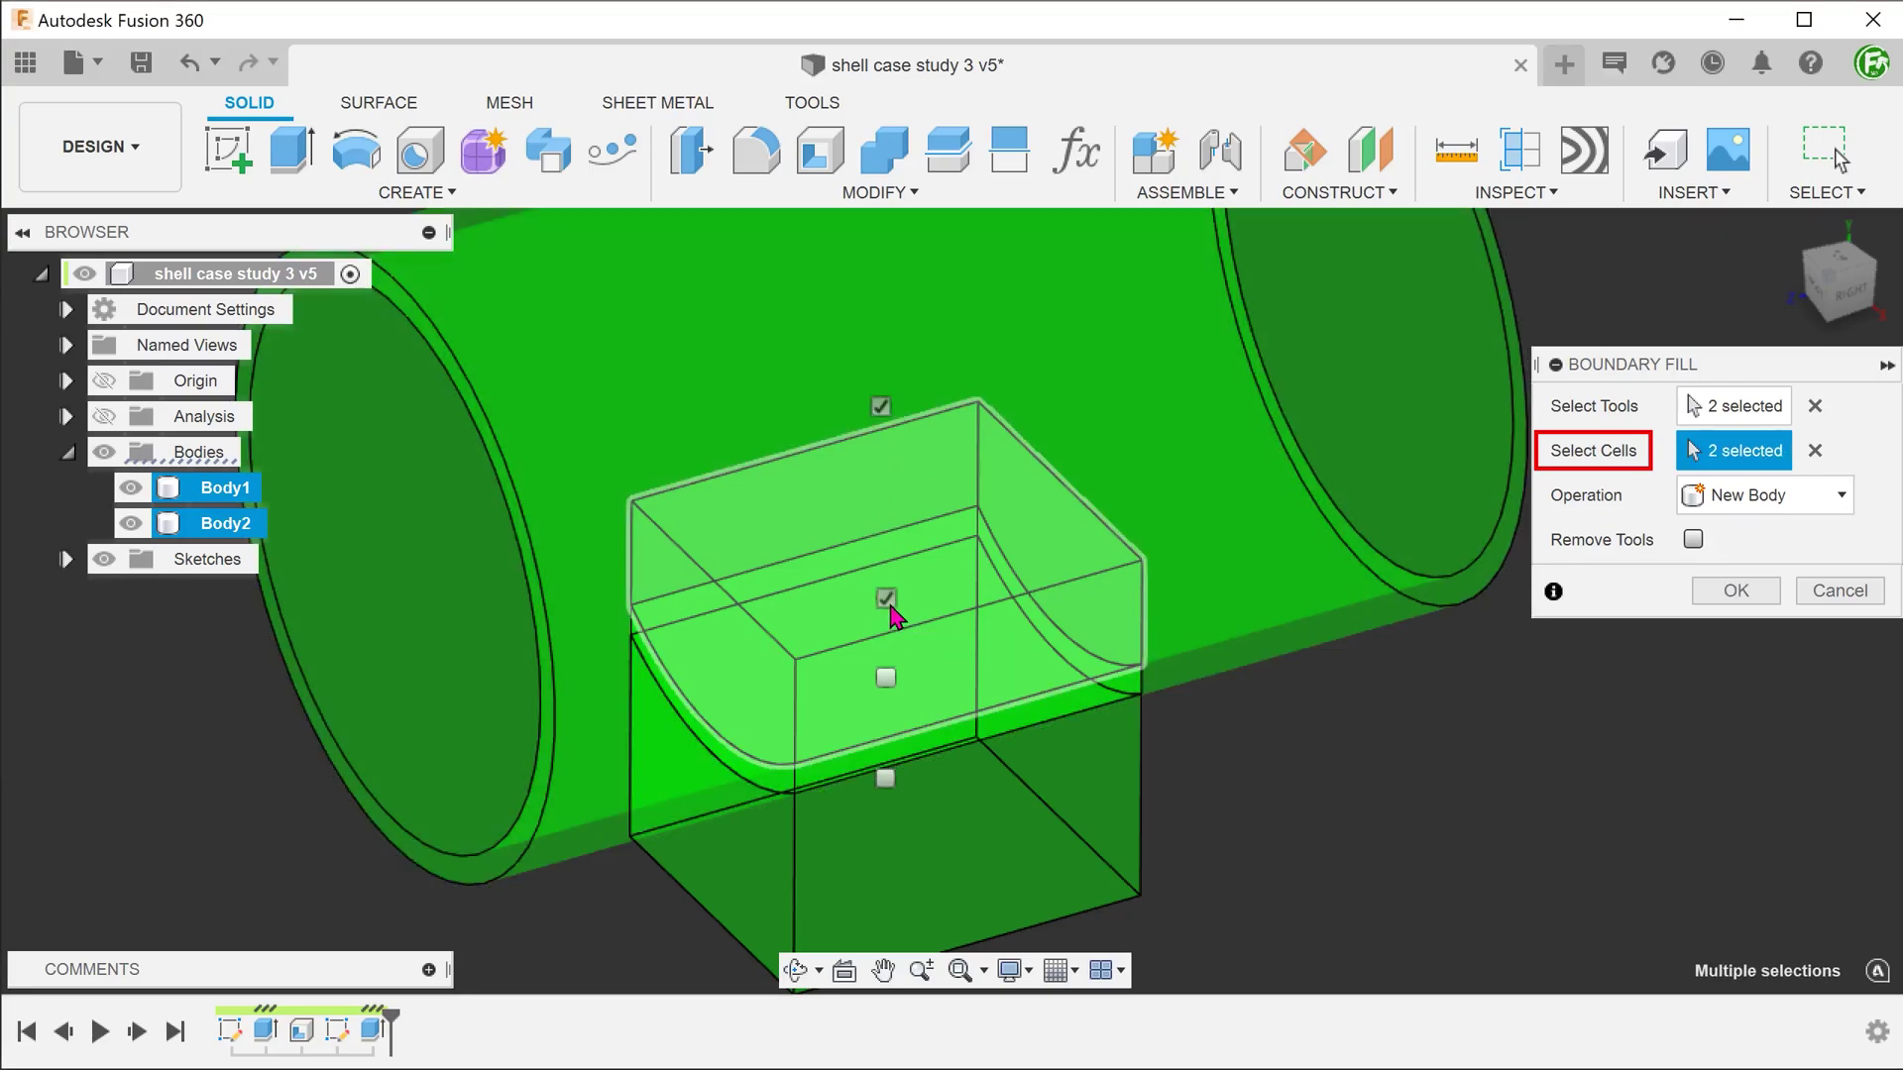
{"action": "left_click", "coordinate": [886, 680]}
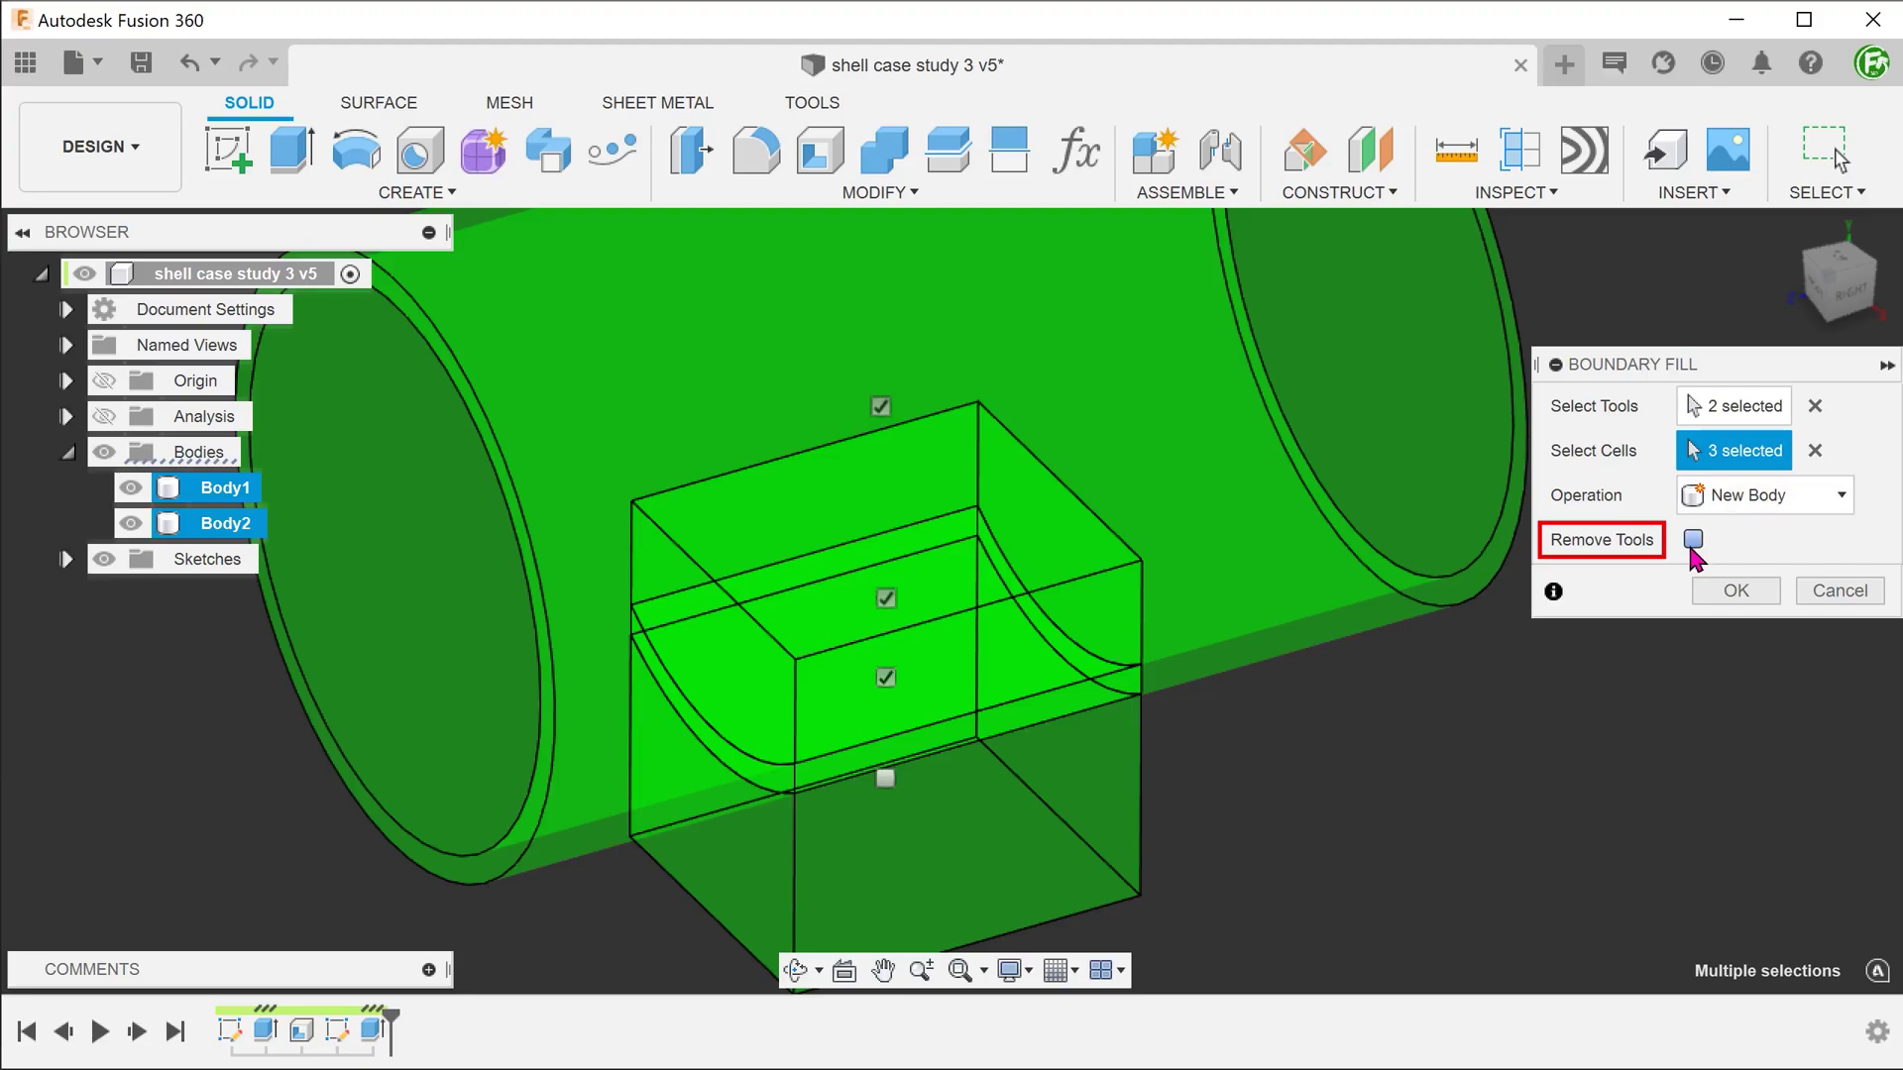
{"action": "left_click", "coordinate": [1724, 590]}
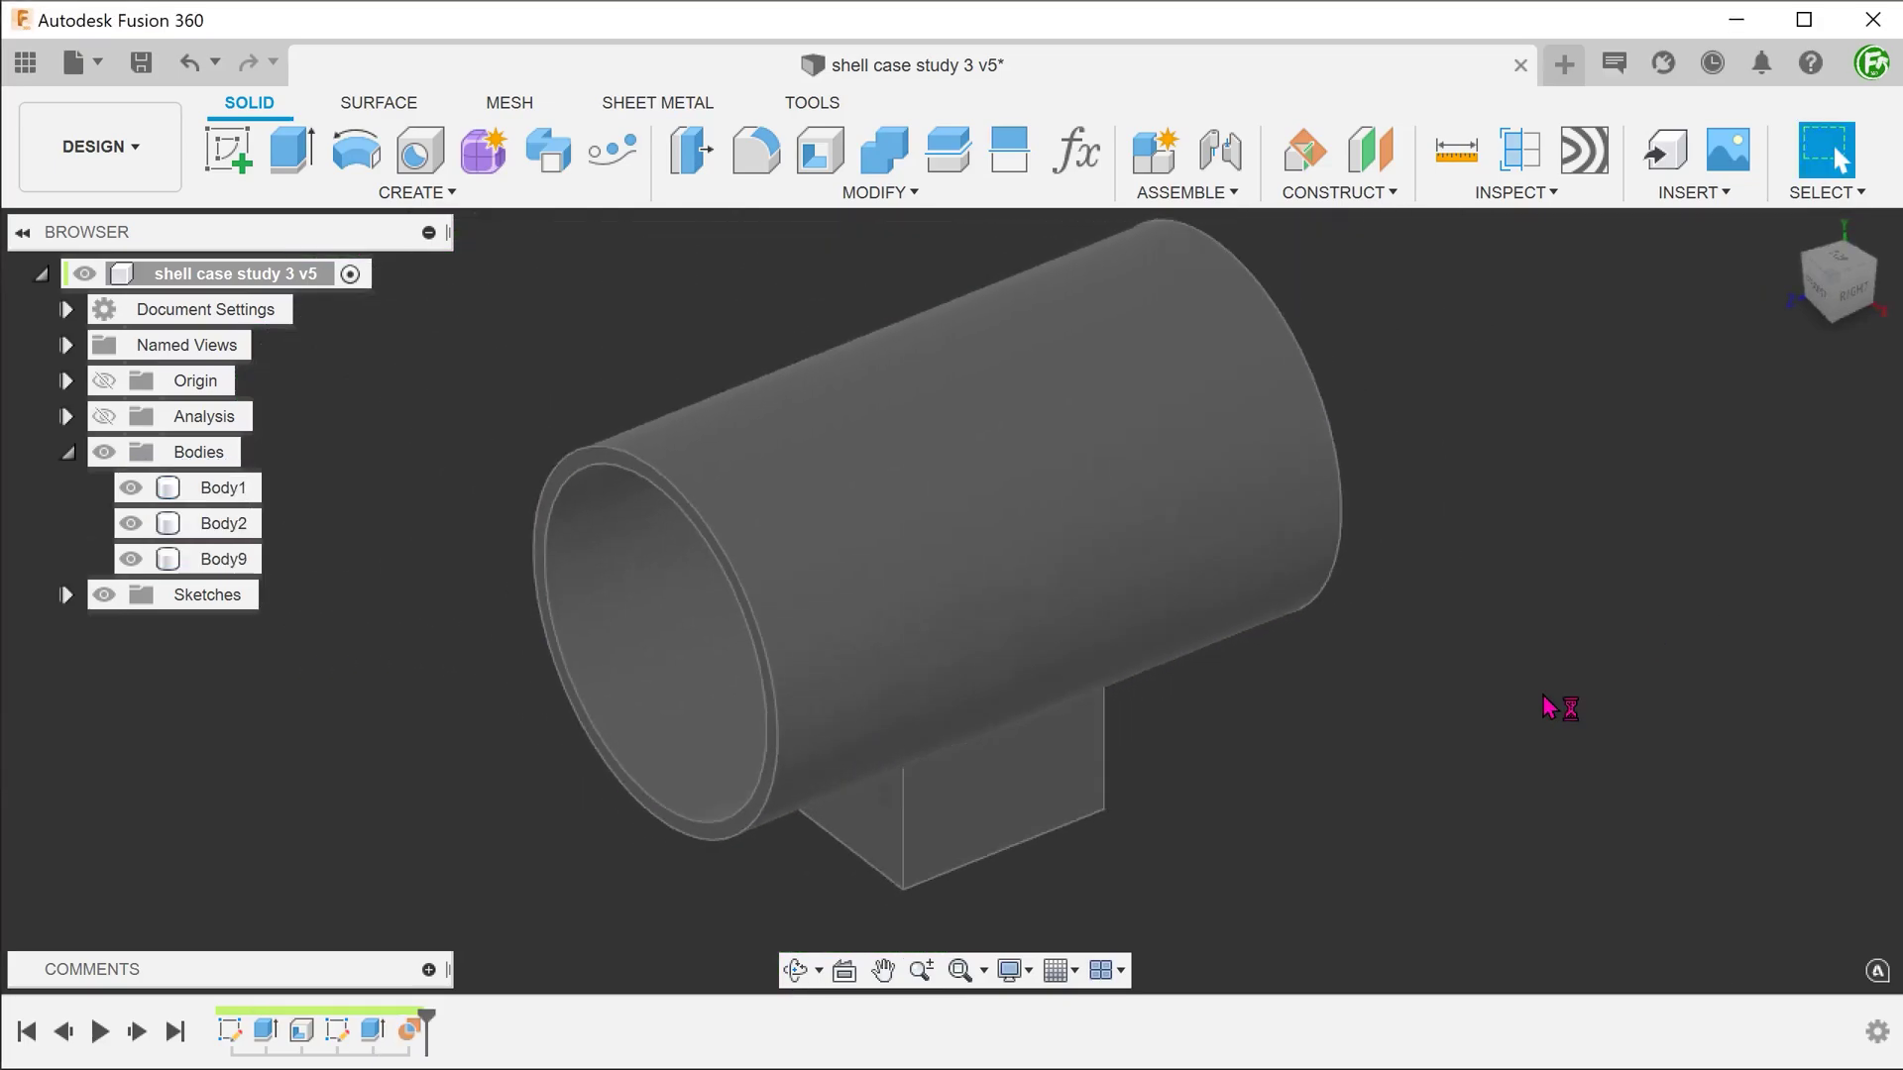
Restore the Photo Booth environment and hide Body9 and Body2, leaving only the tube visible
{"action": "left_click", "coordinate": [1011, 971]}
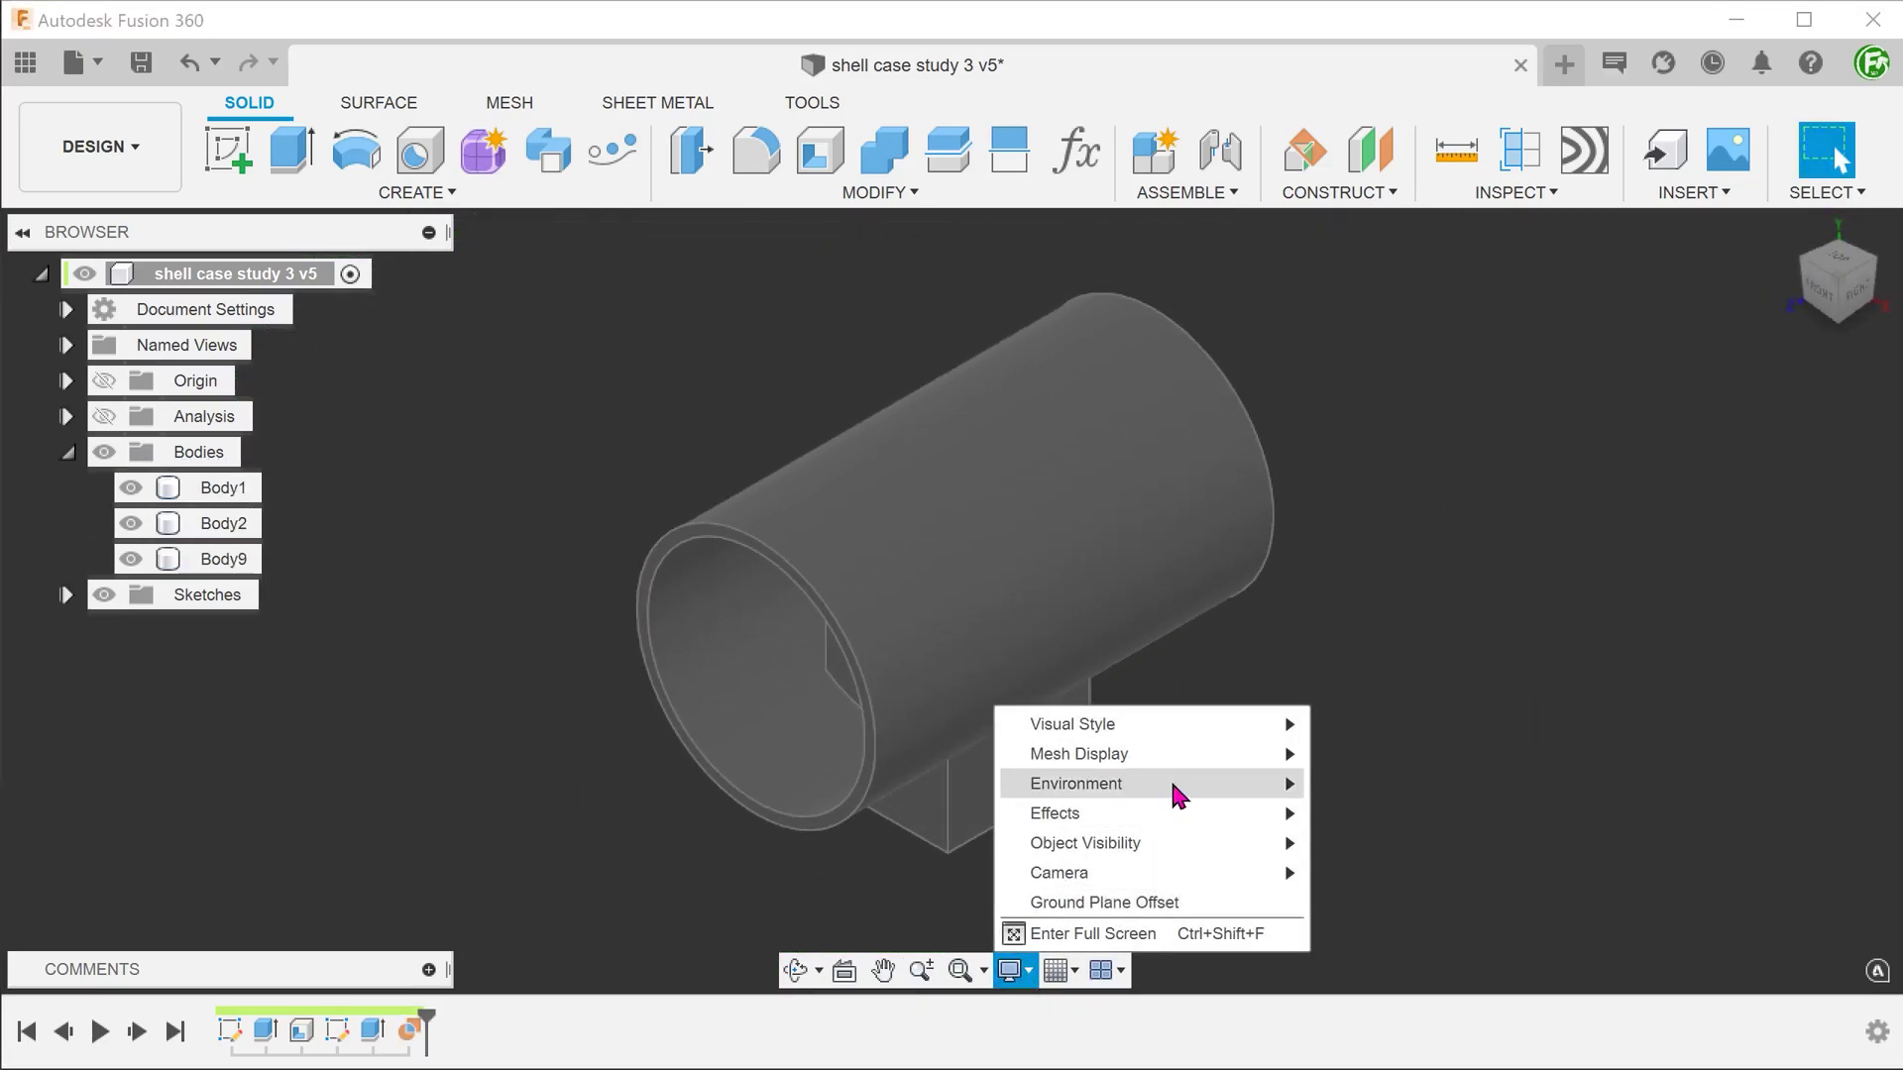
{"action": "left_click", "coordinate": [1448, 851]}
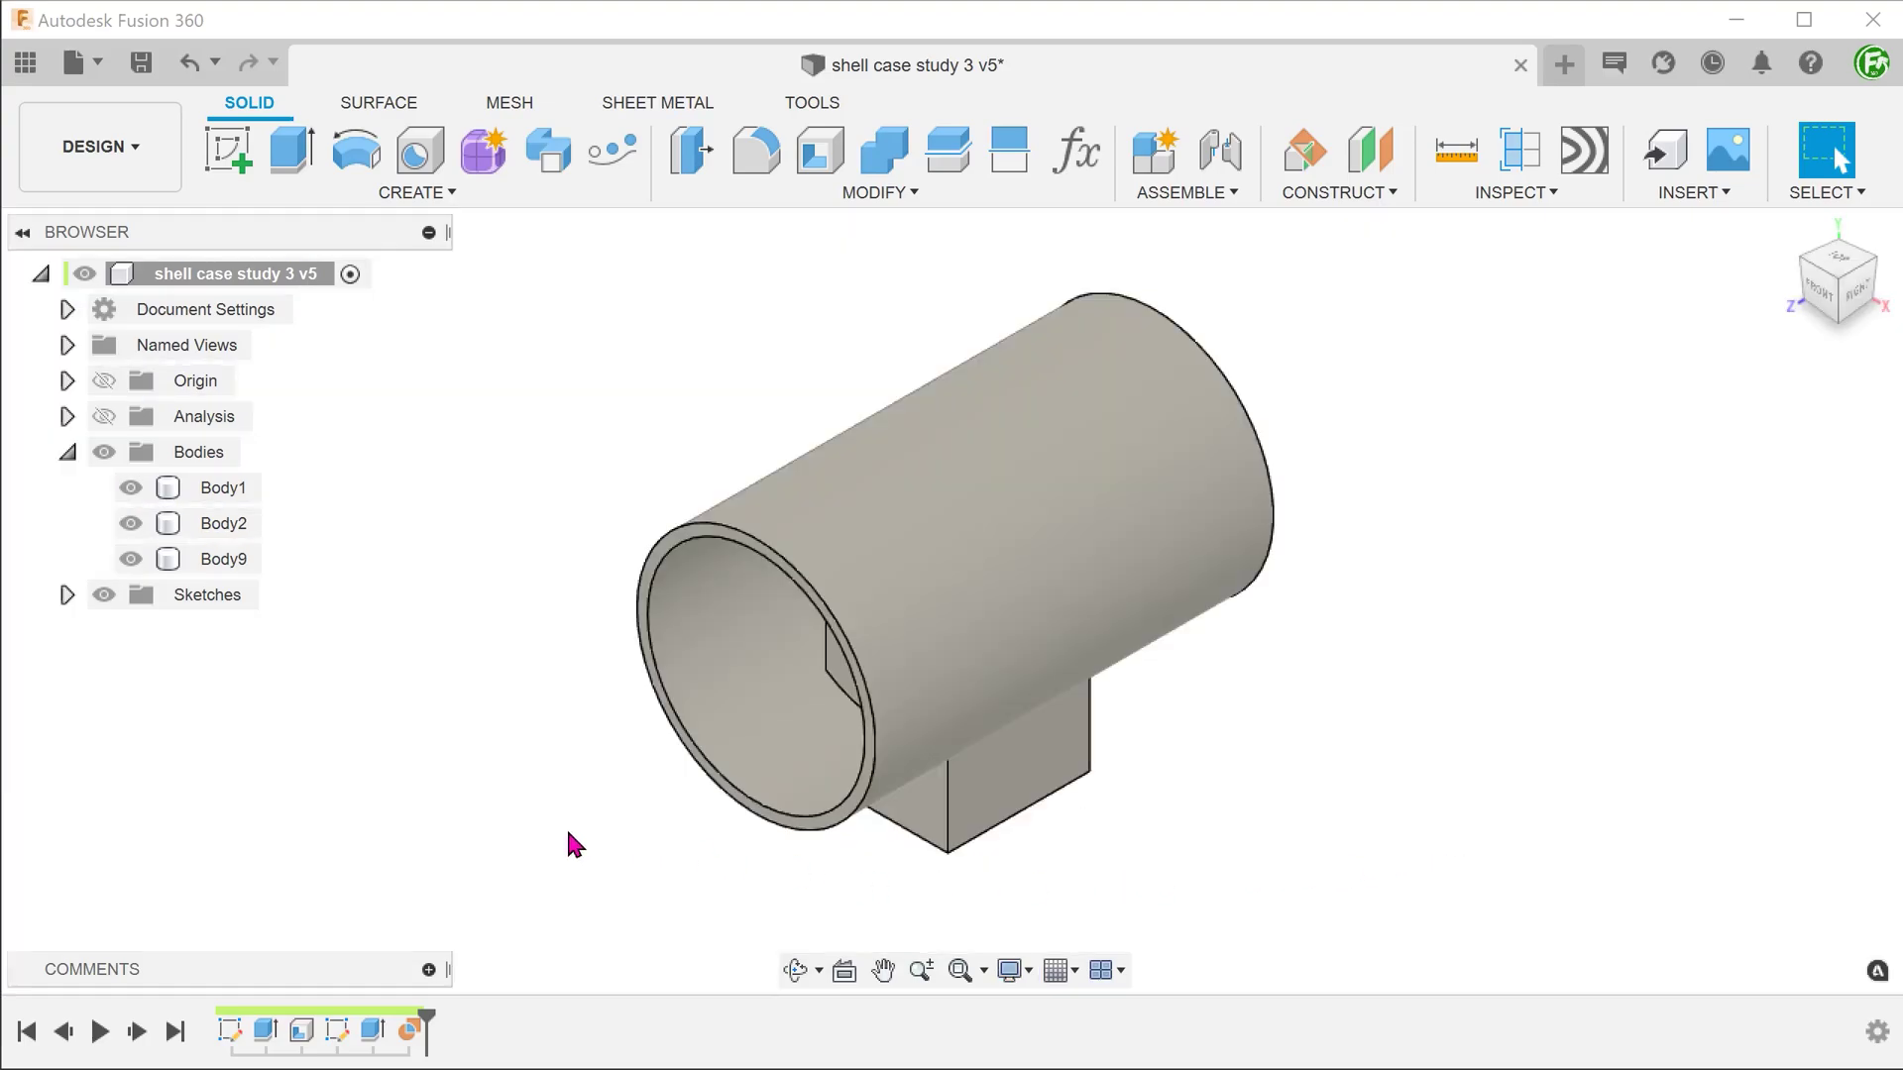
{"action": "left_click", "coordinate": [131, 559]}
{"action": "left_click", "coordinate": [131, 523]}
{"action": "left_click", "coordinate": [131, 487]}
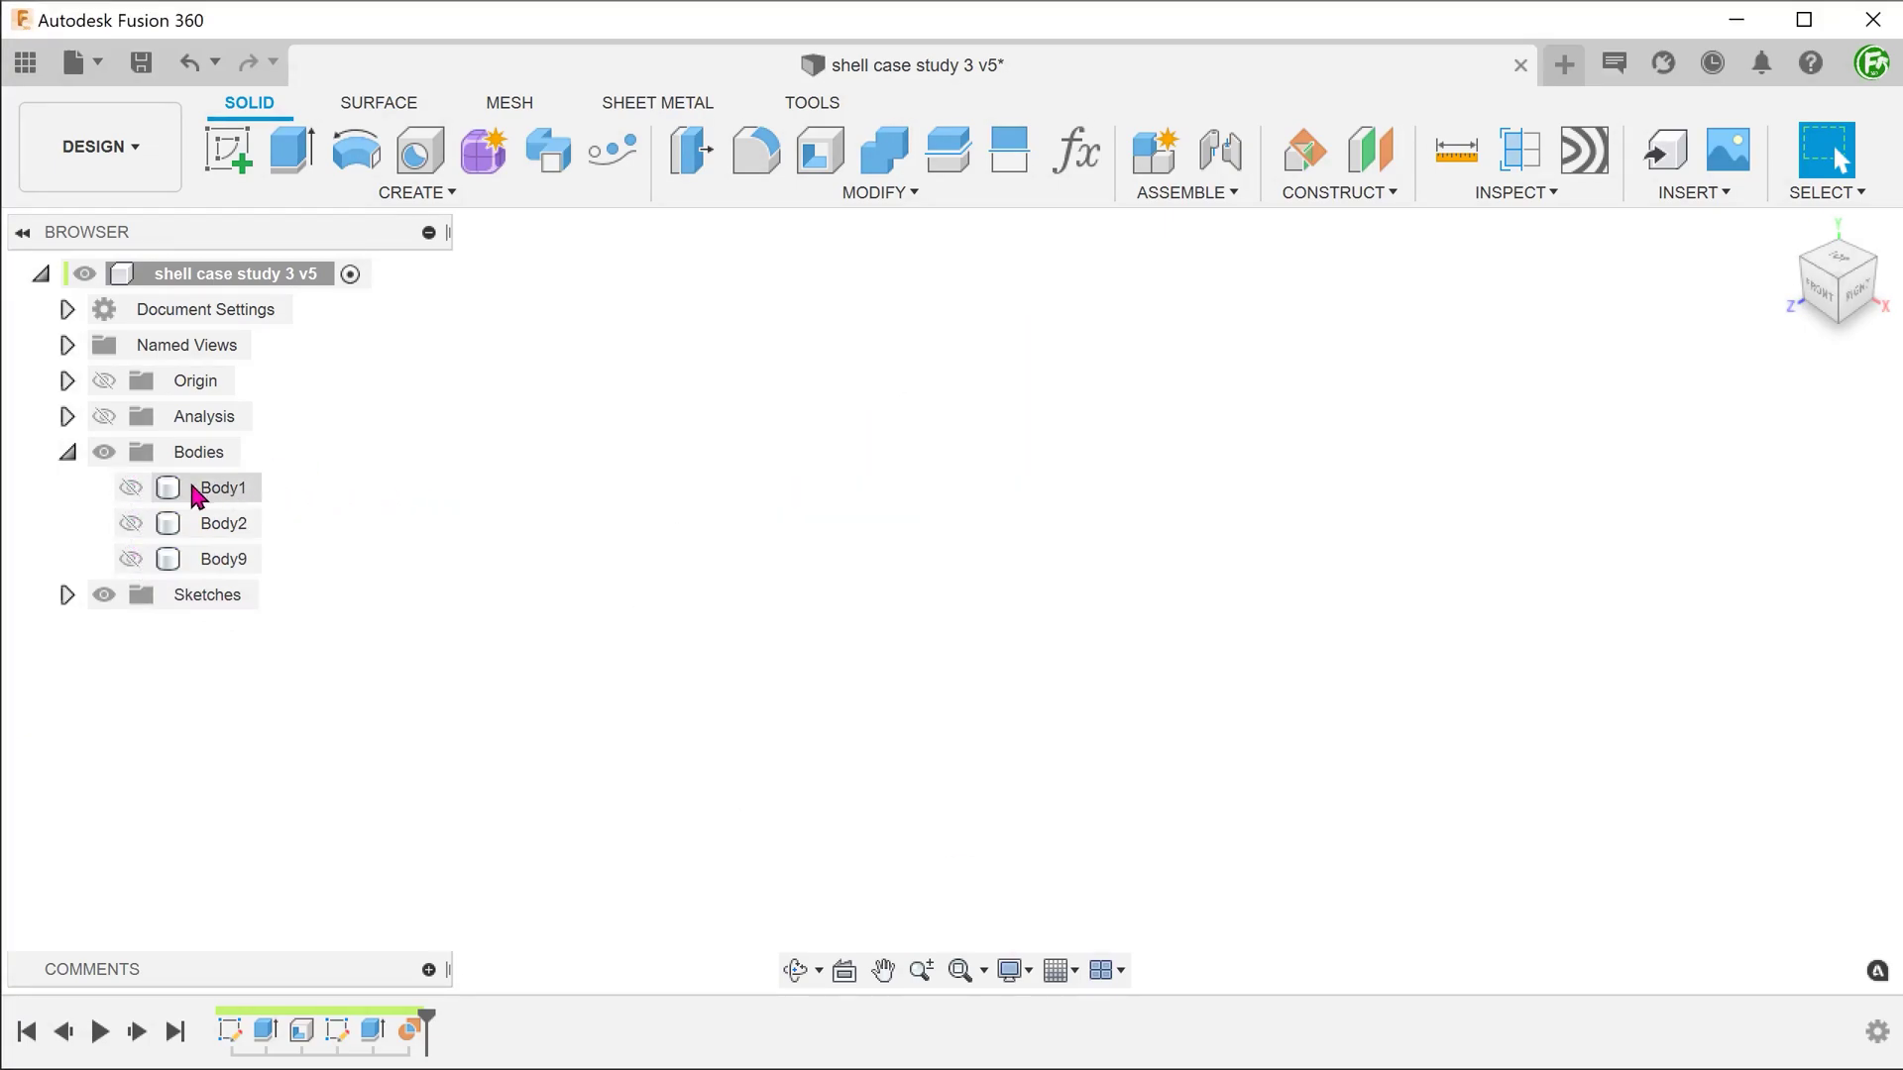
{"action": "left_click", "coordinate": [132, 489]}
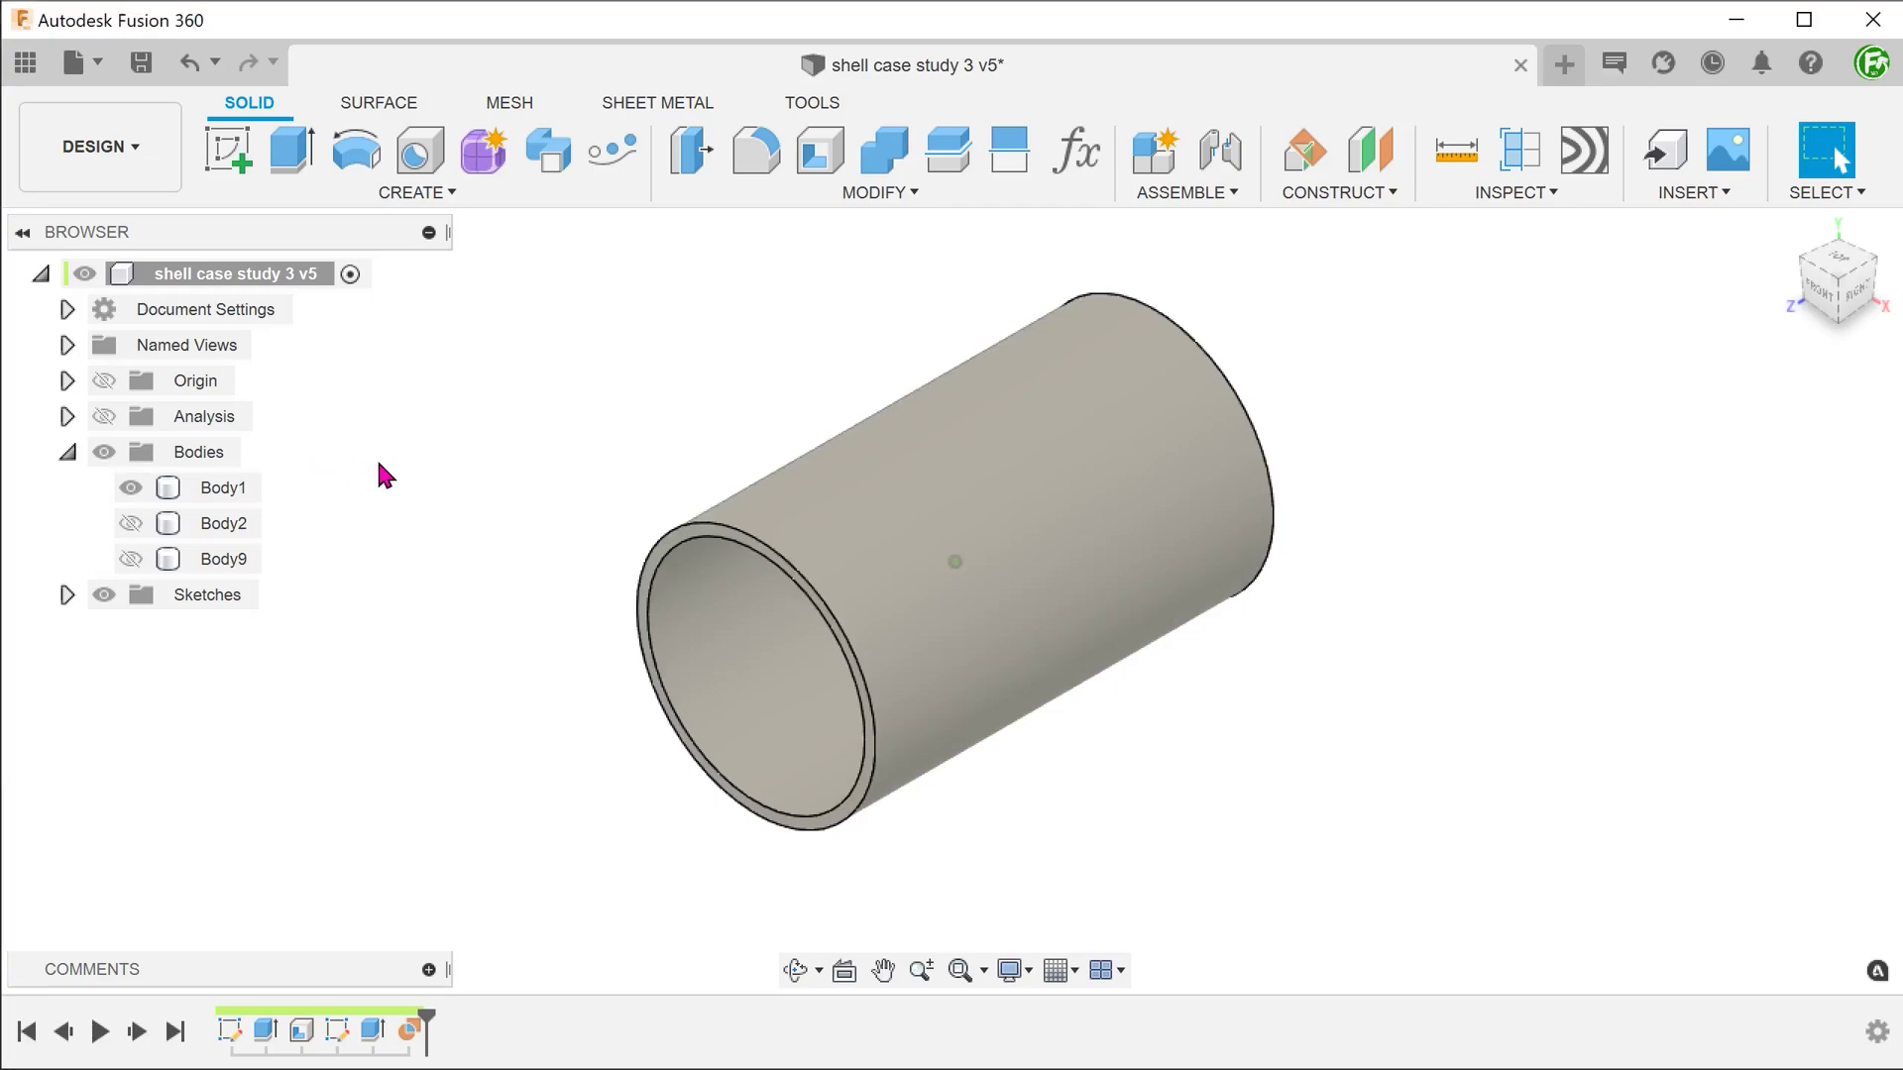
{"action": "middle_click_drag", "start_coordinate": [379, 464], "coordinate": [417, 464], "text": "shift"}
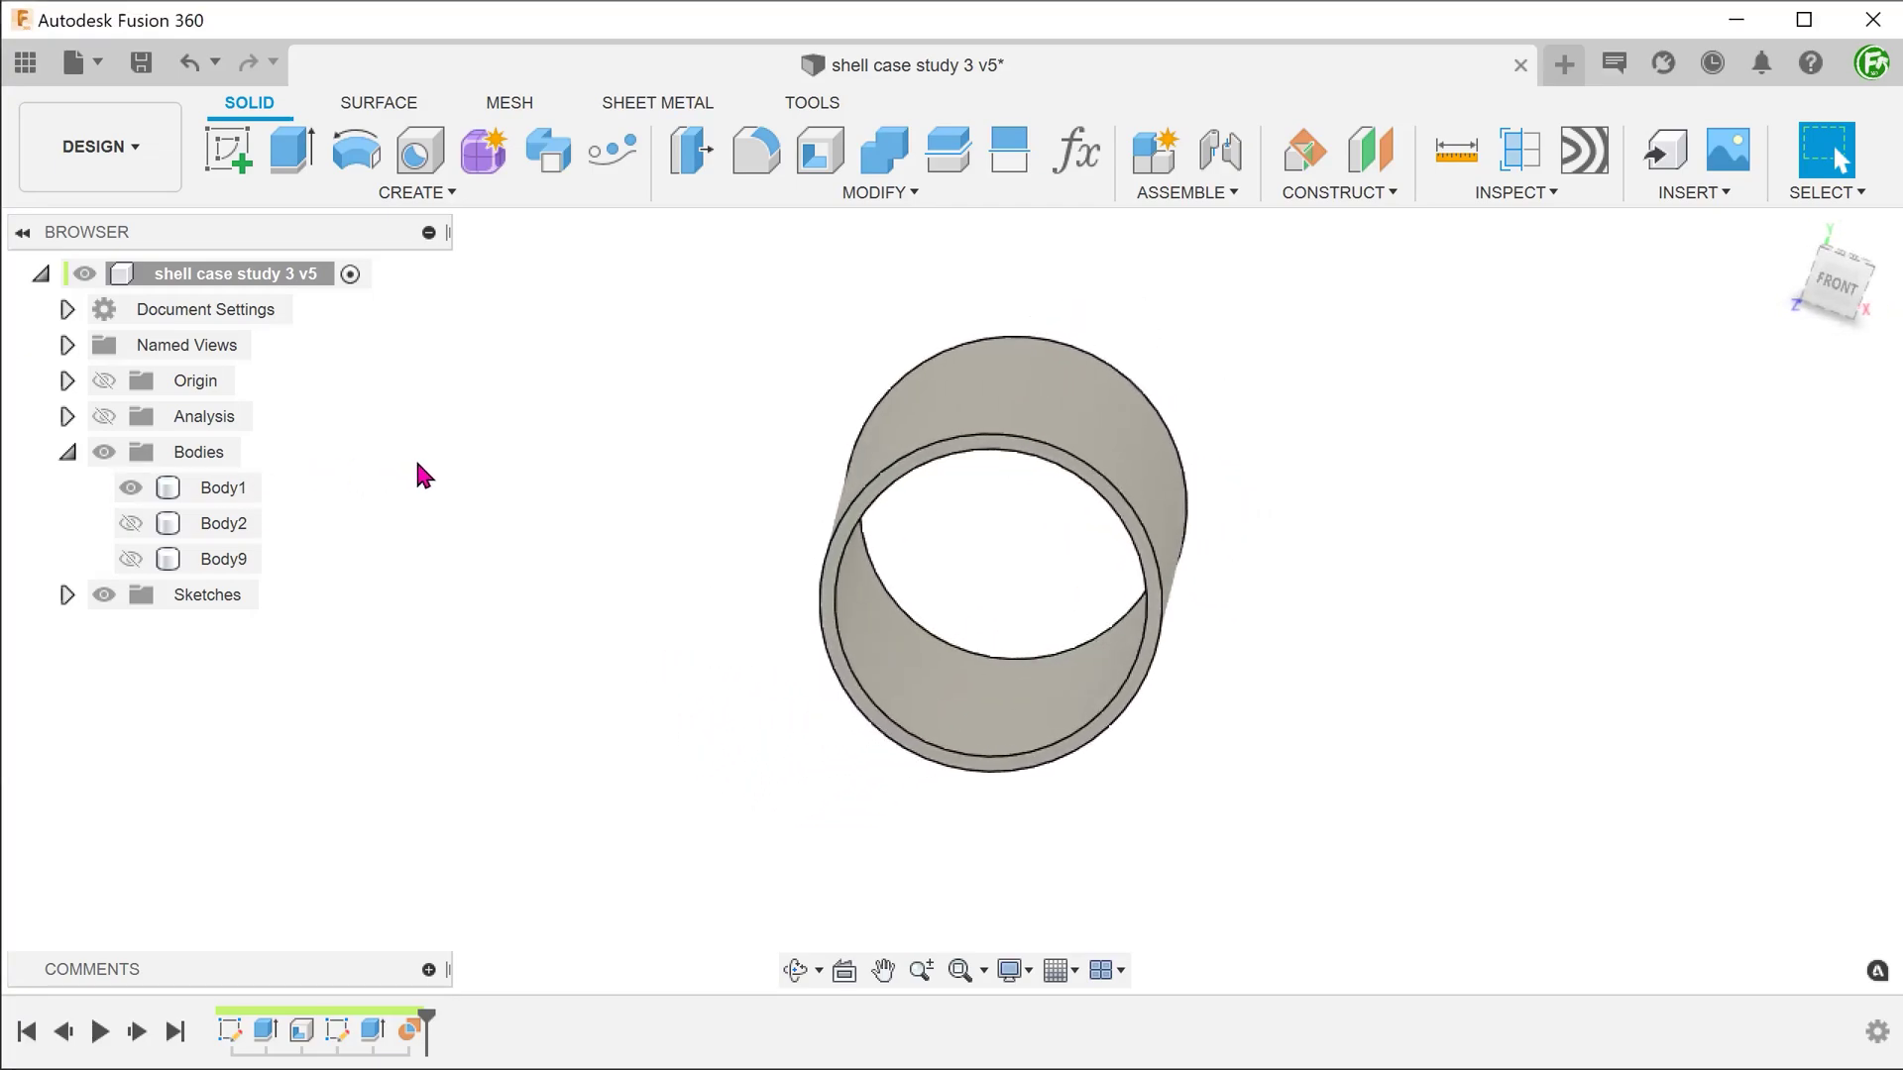
{"action": "key", "text": "F6"}
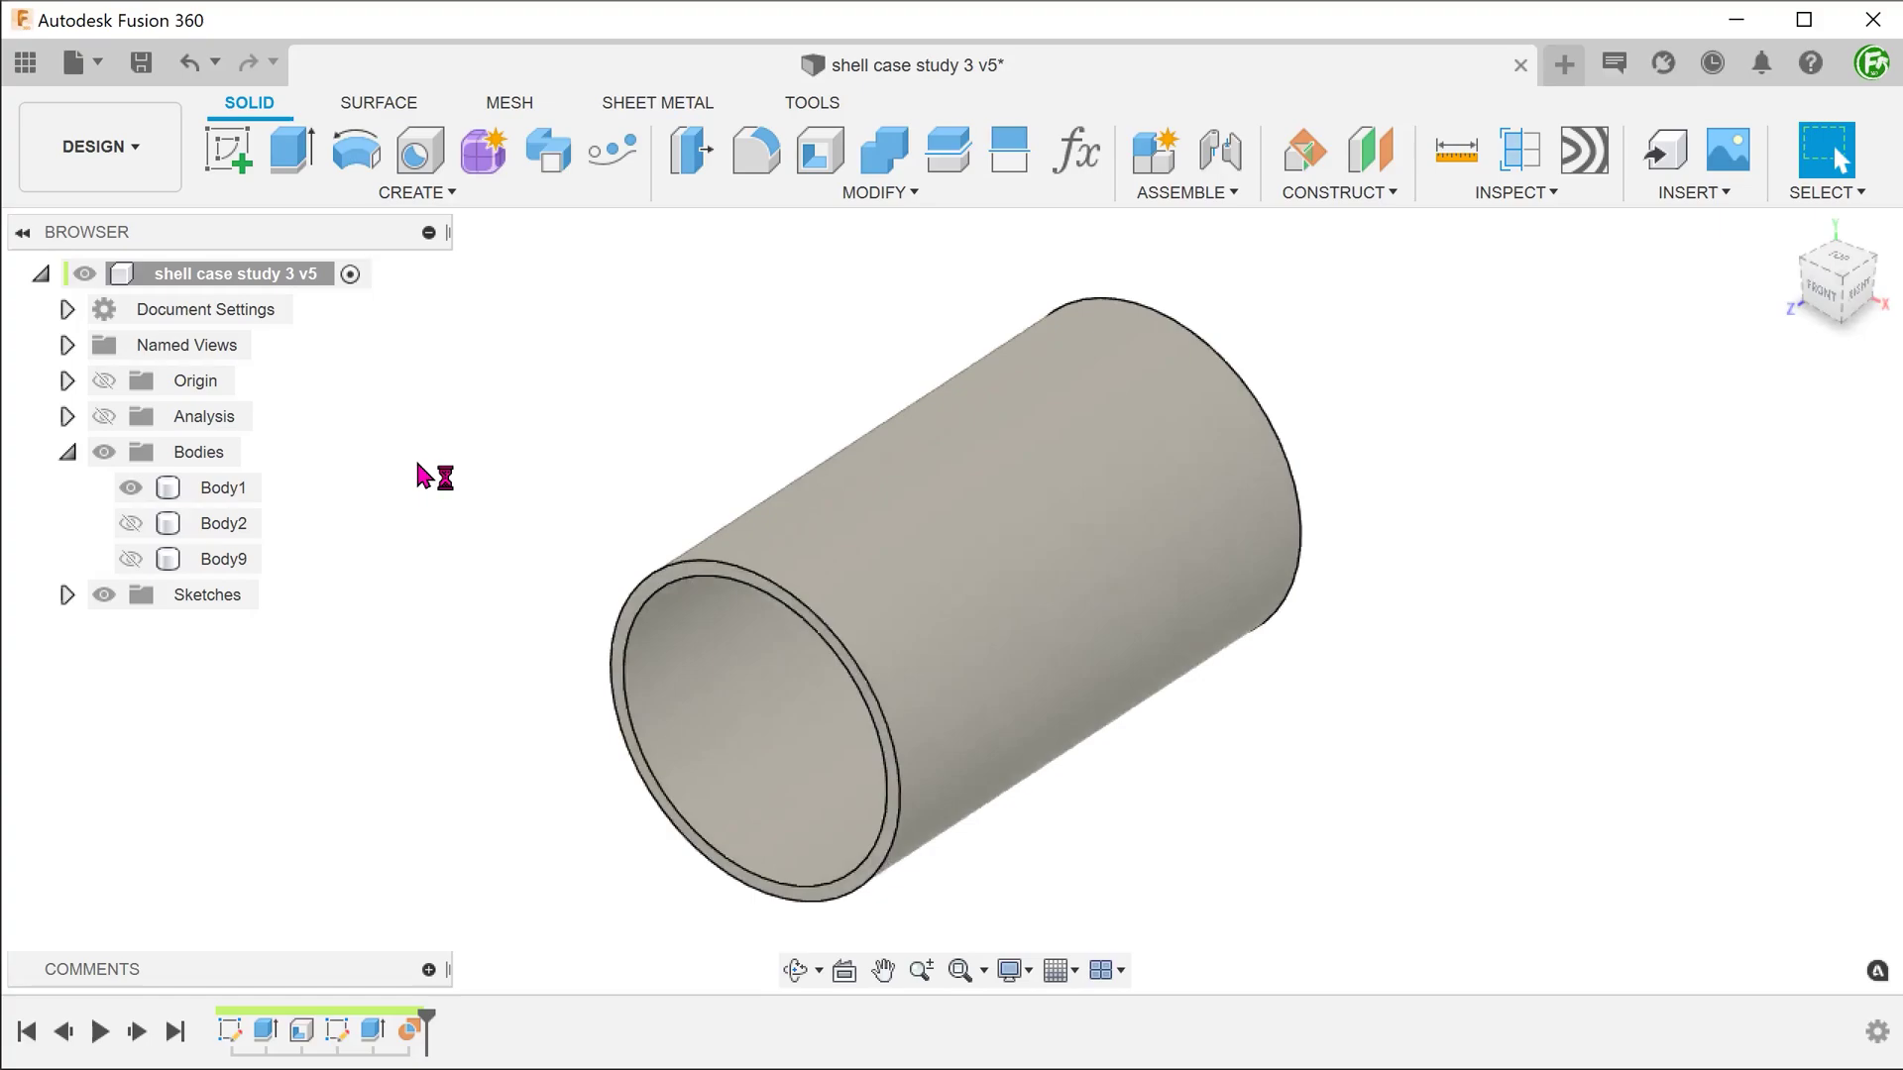
Rename the tube body to Pipe and hide it
{"action": "double_click", "coordinate": [223, 491]}
{"action": "type", "text": "Pipe"}
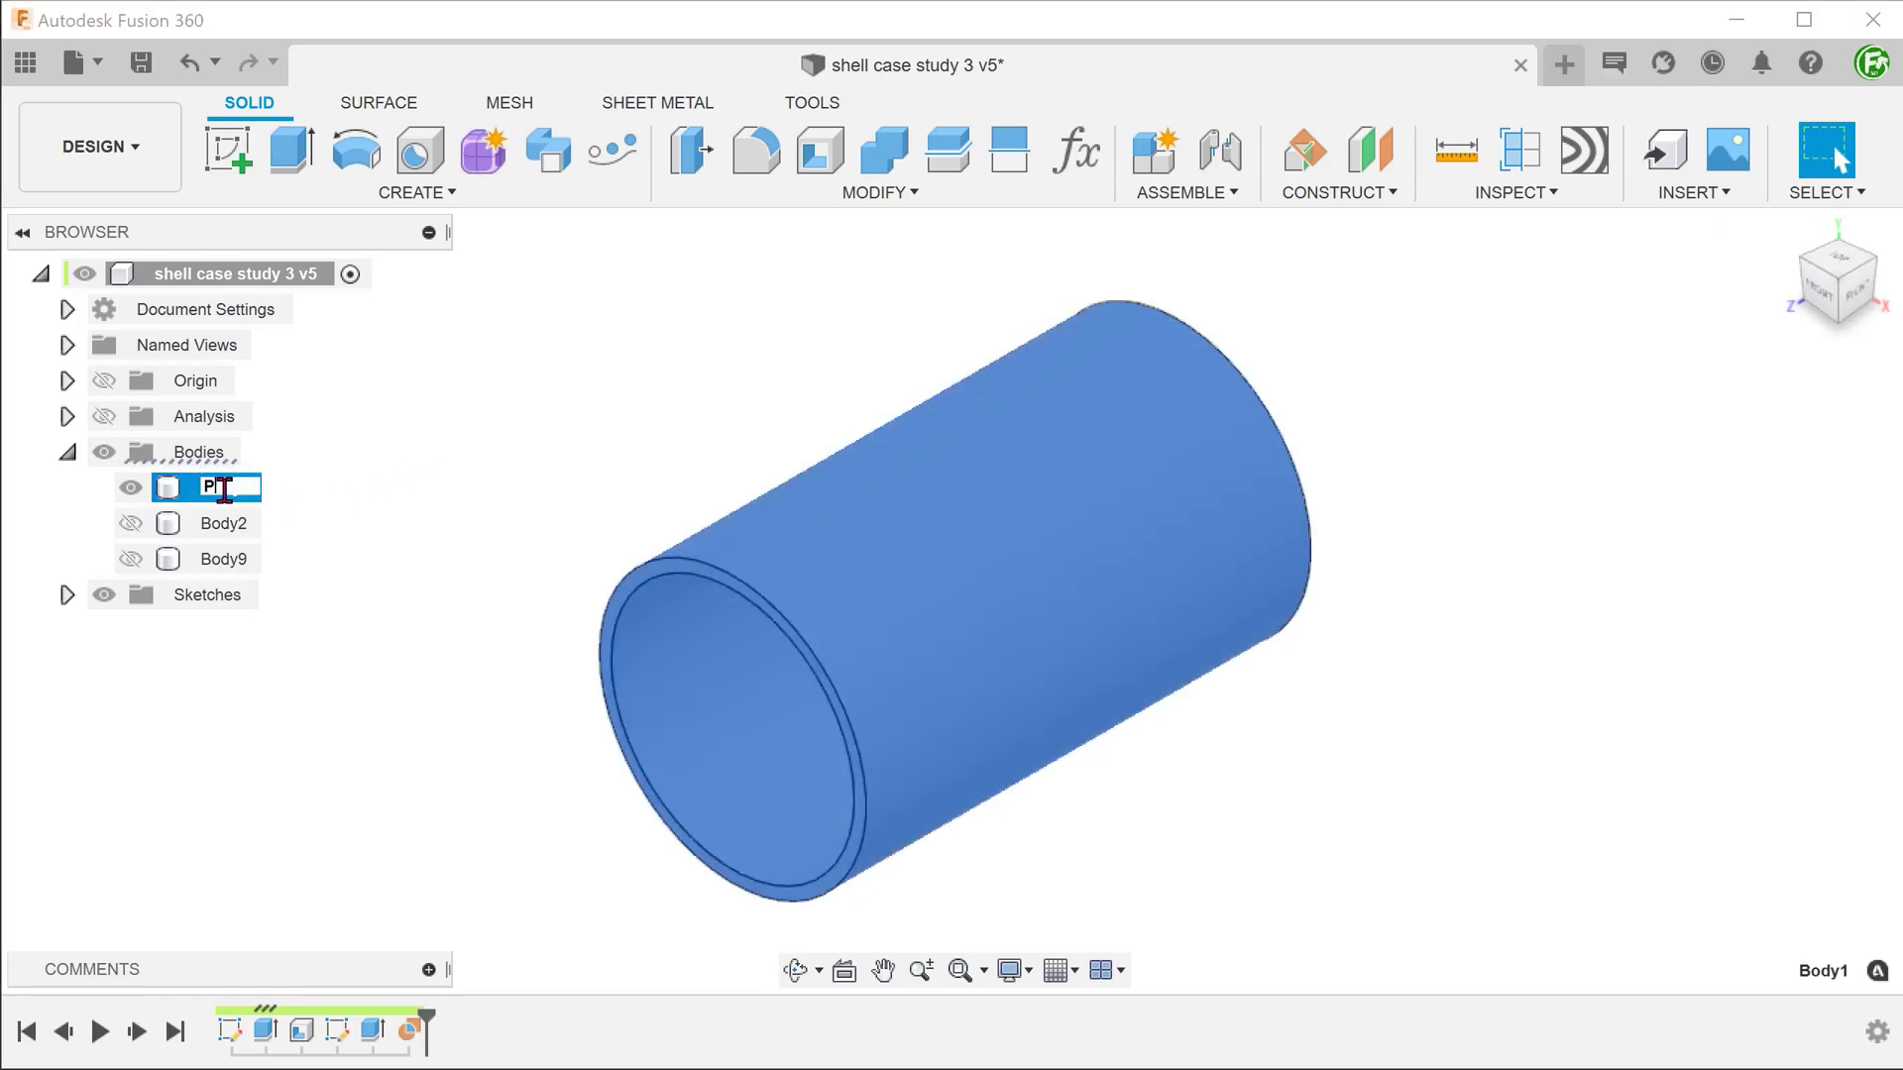
{"action": "key", "text": "Return"}
{"action": "left_click", "coordinate": [131, 488]}
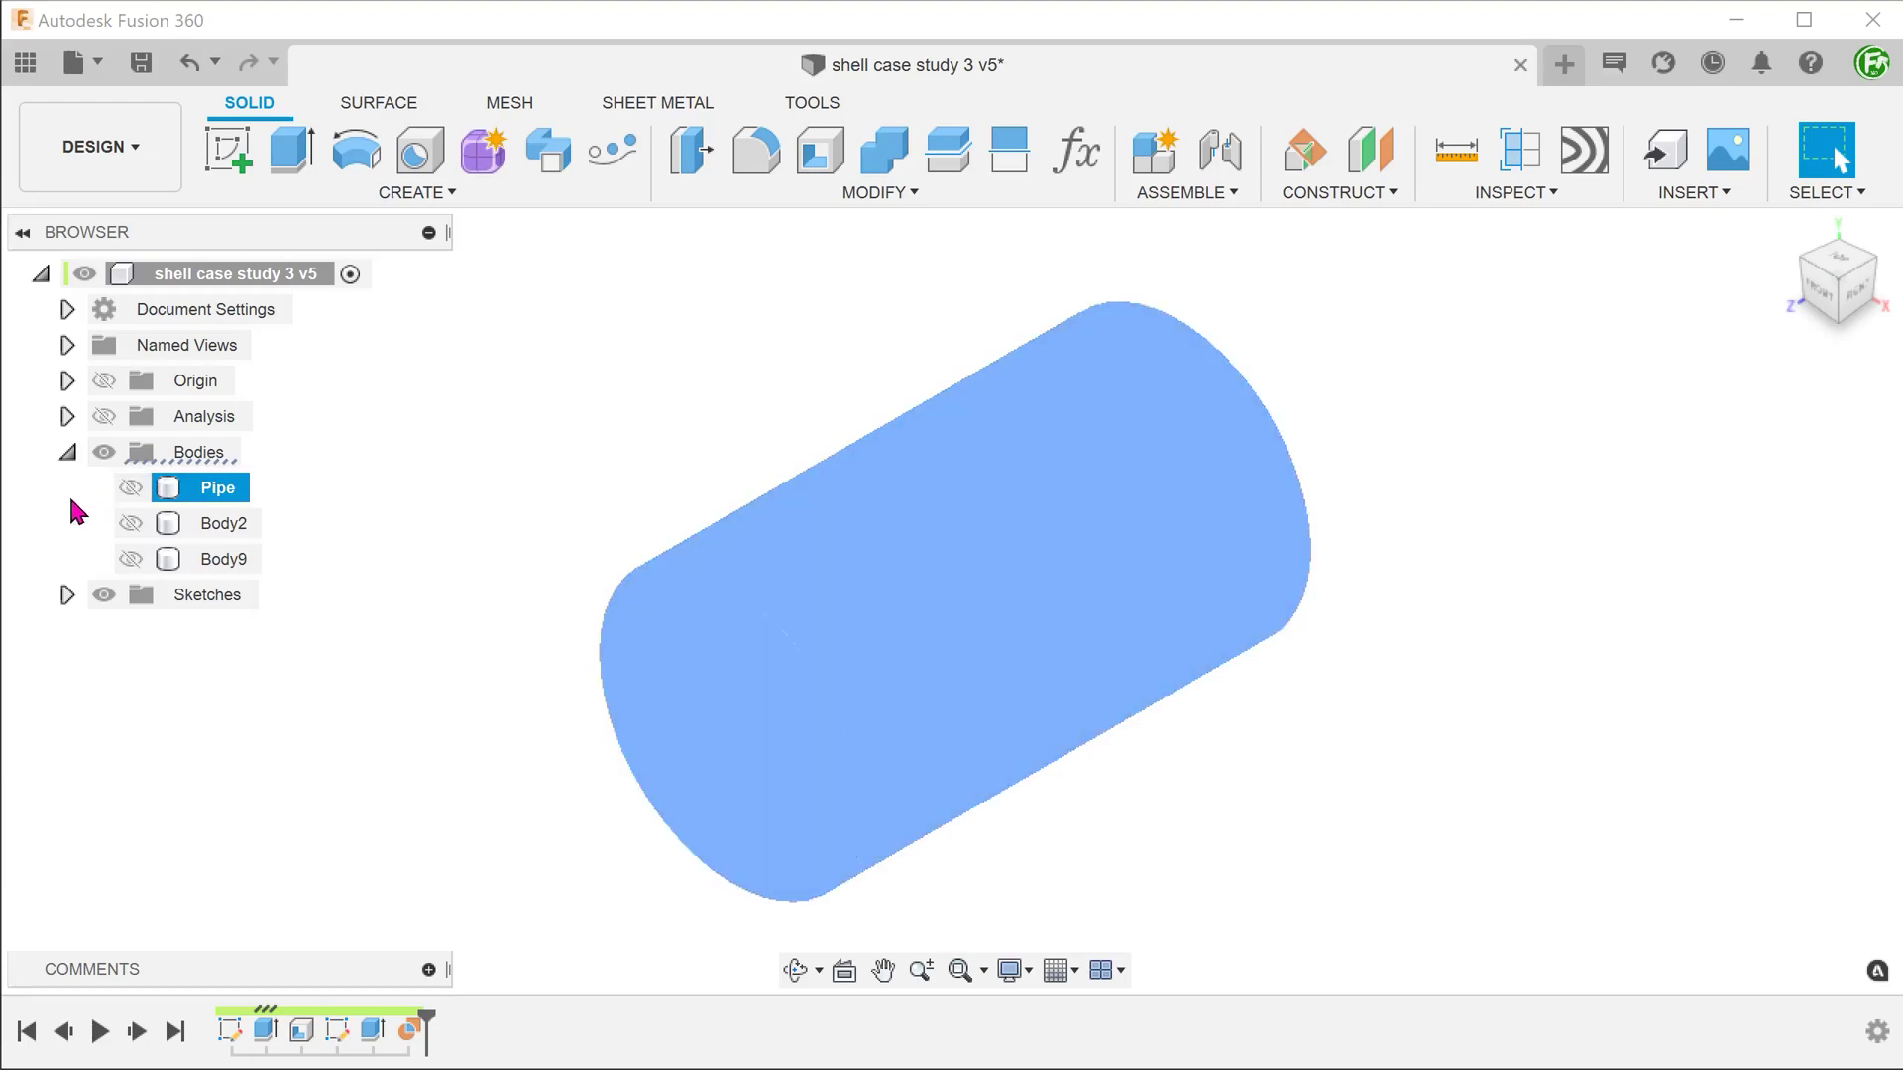
{"action": "key", "text": "Escape"}
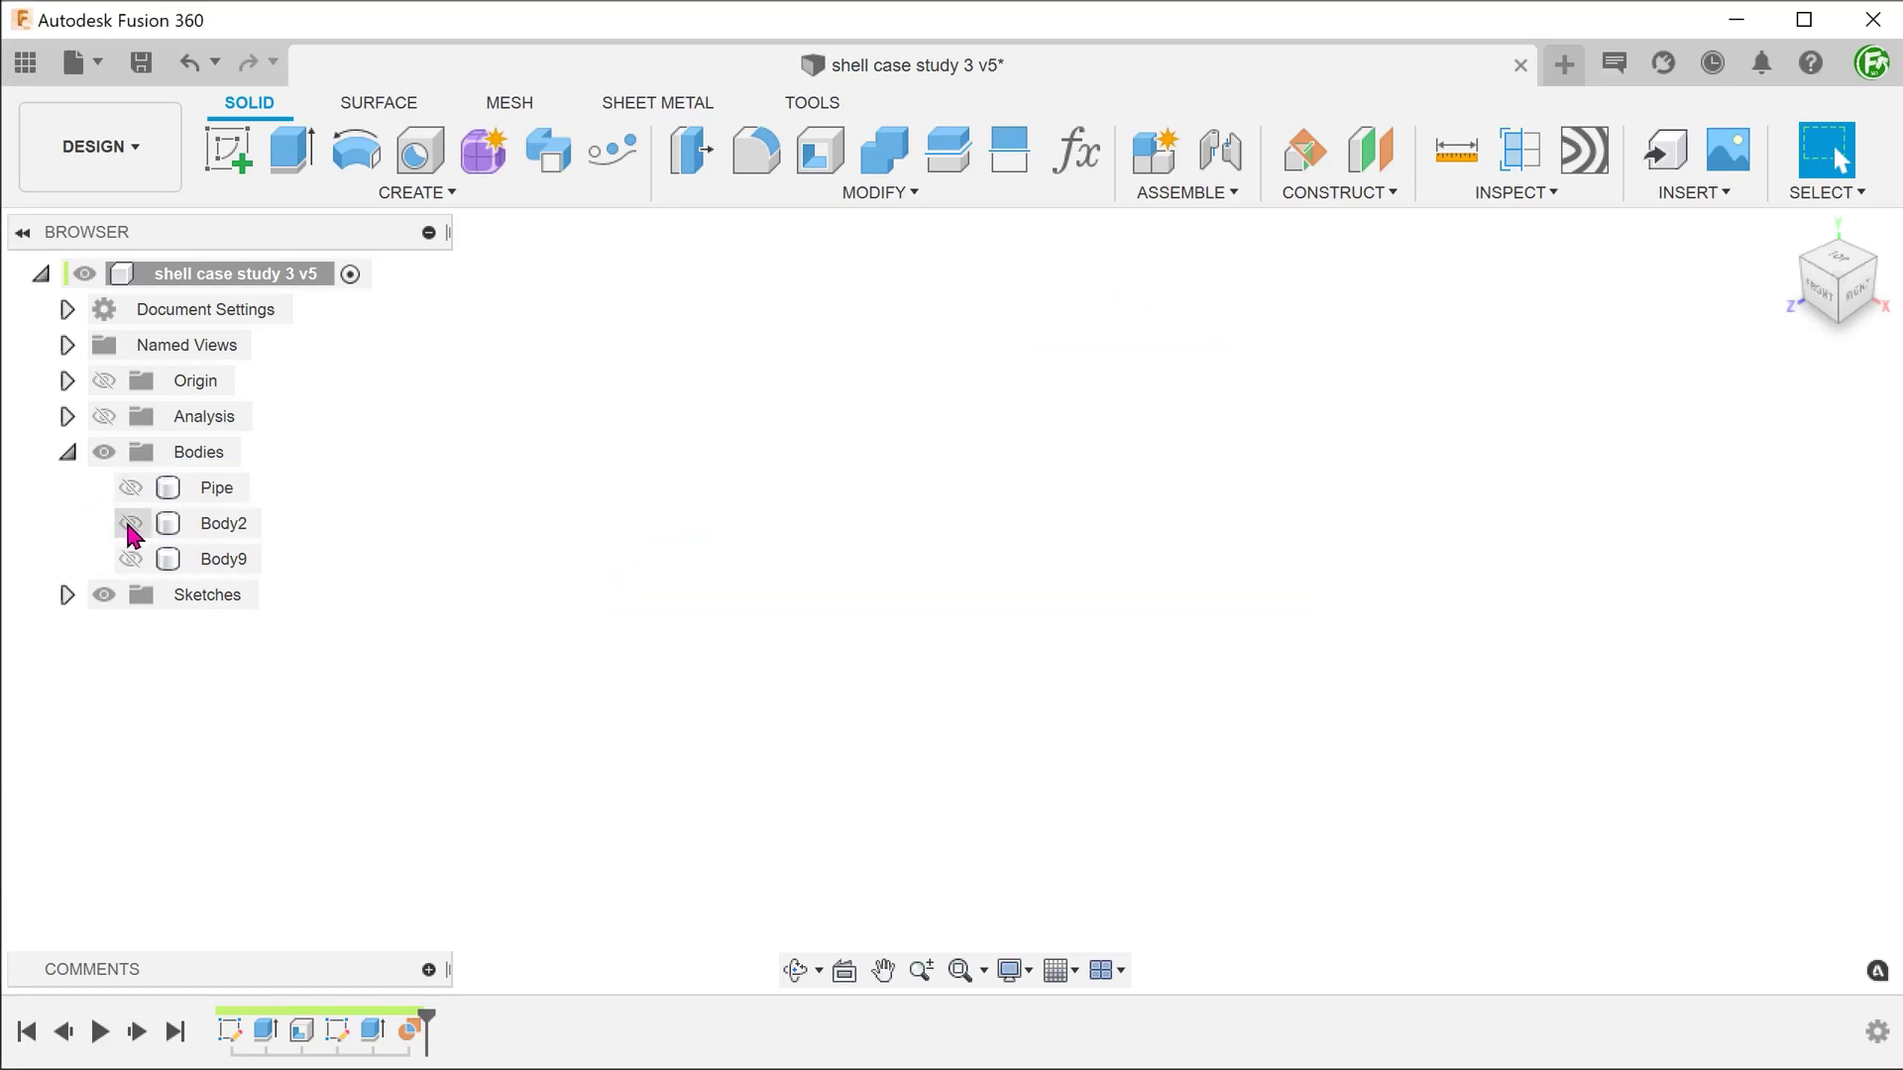
Rename Body2 to Cube, hide it, and show Body9 fitted in view
{"action": "left_click", "coordinate": [131, 524]}
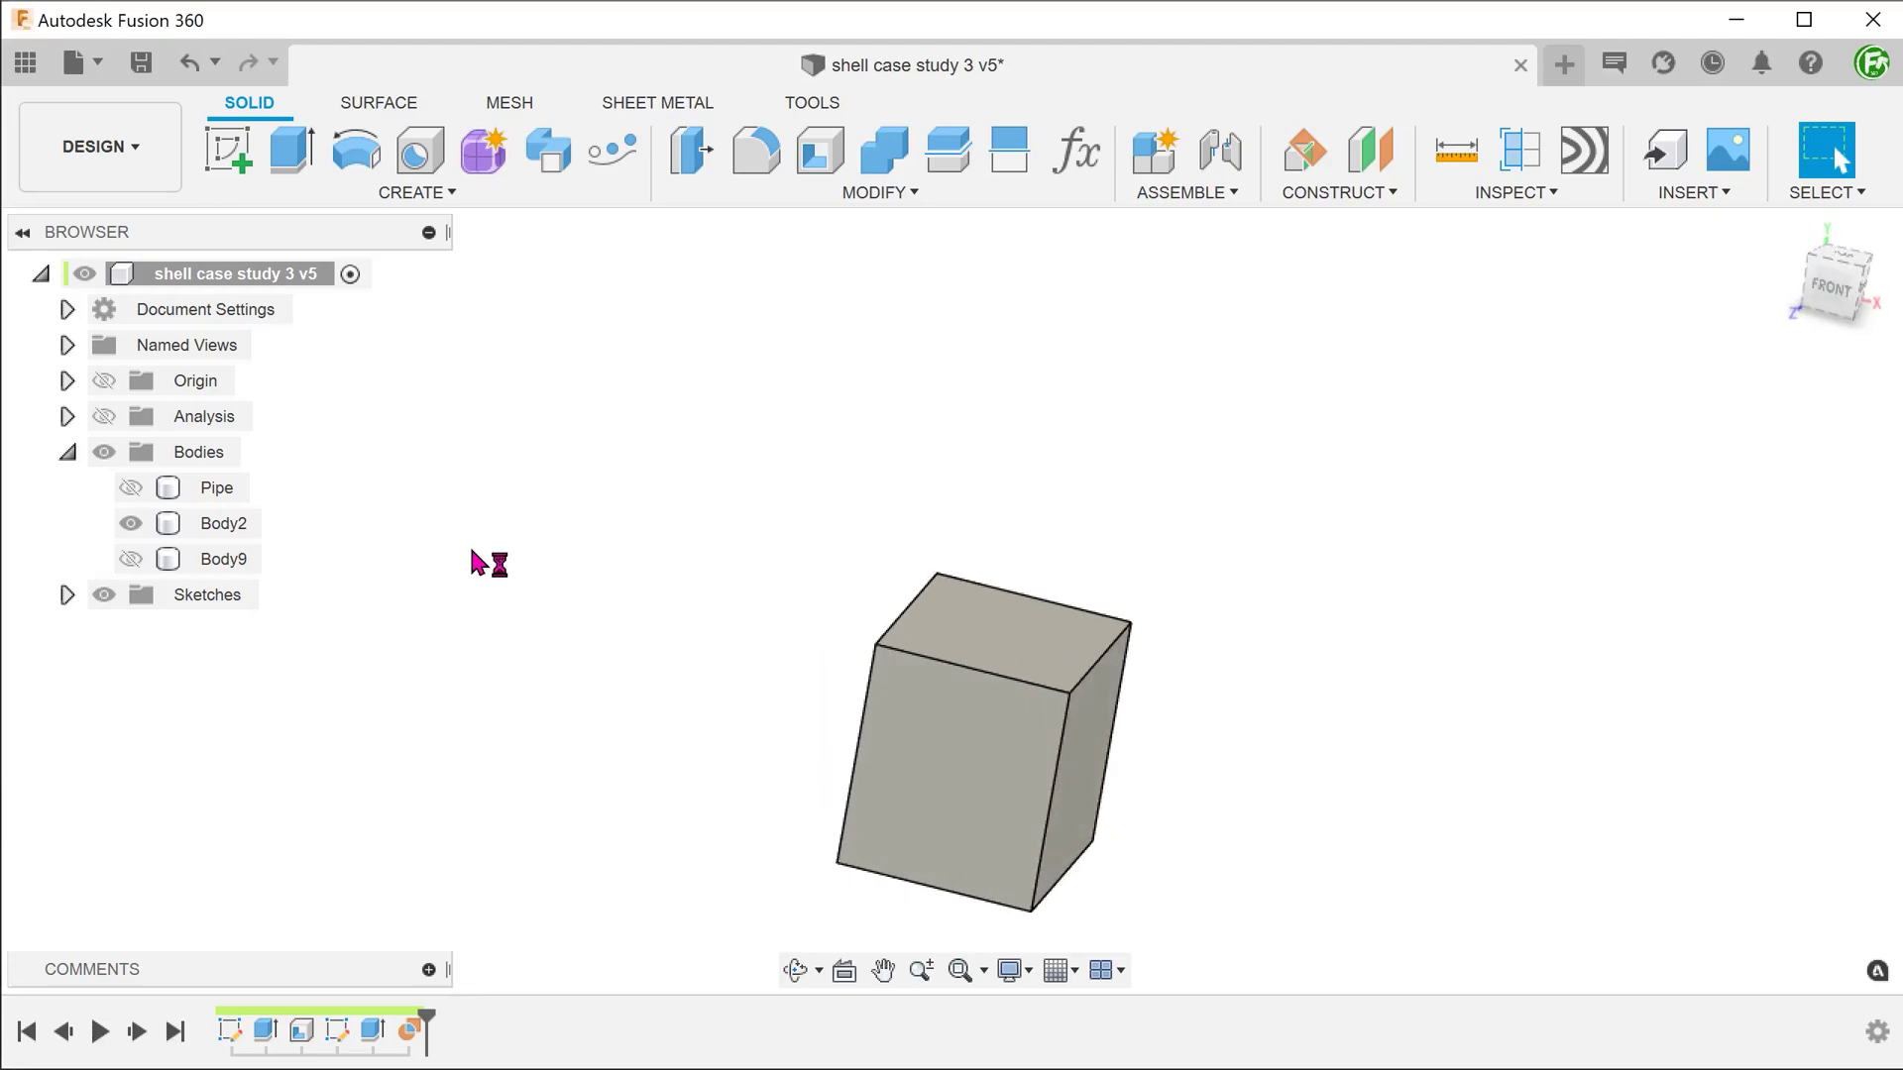
{"action": "left_click", "coordinate": [213, 538]}
{"action": "type", "text": "Cube"}
{"action": "left_click", "coordinate": [404, 615]}
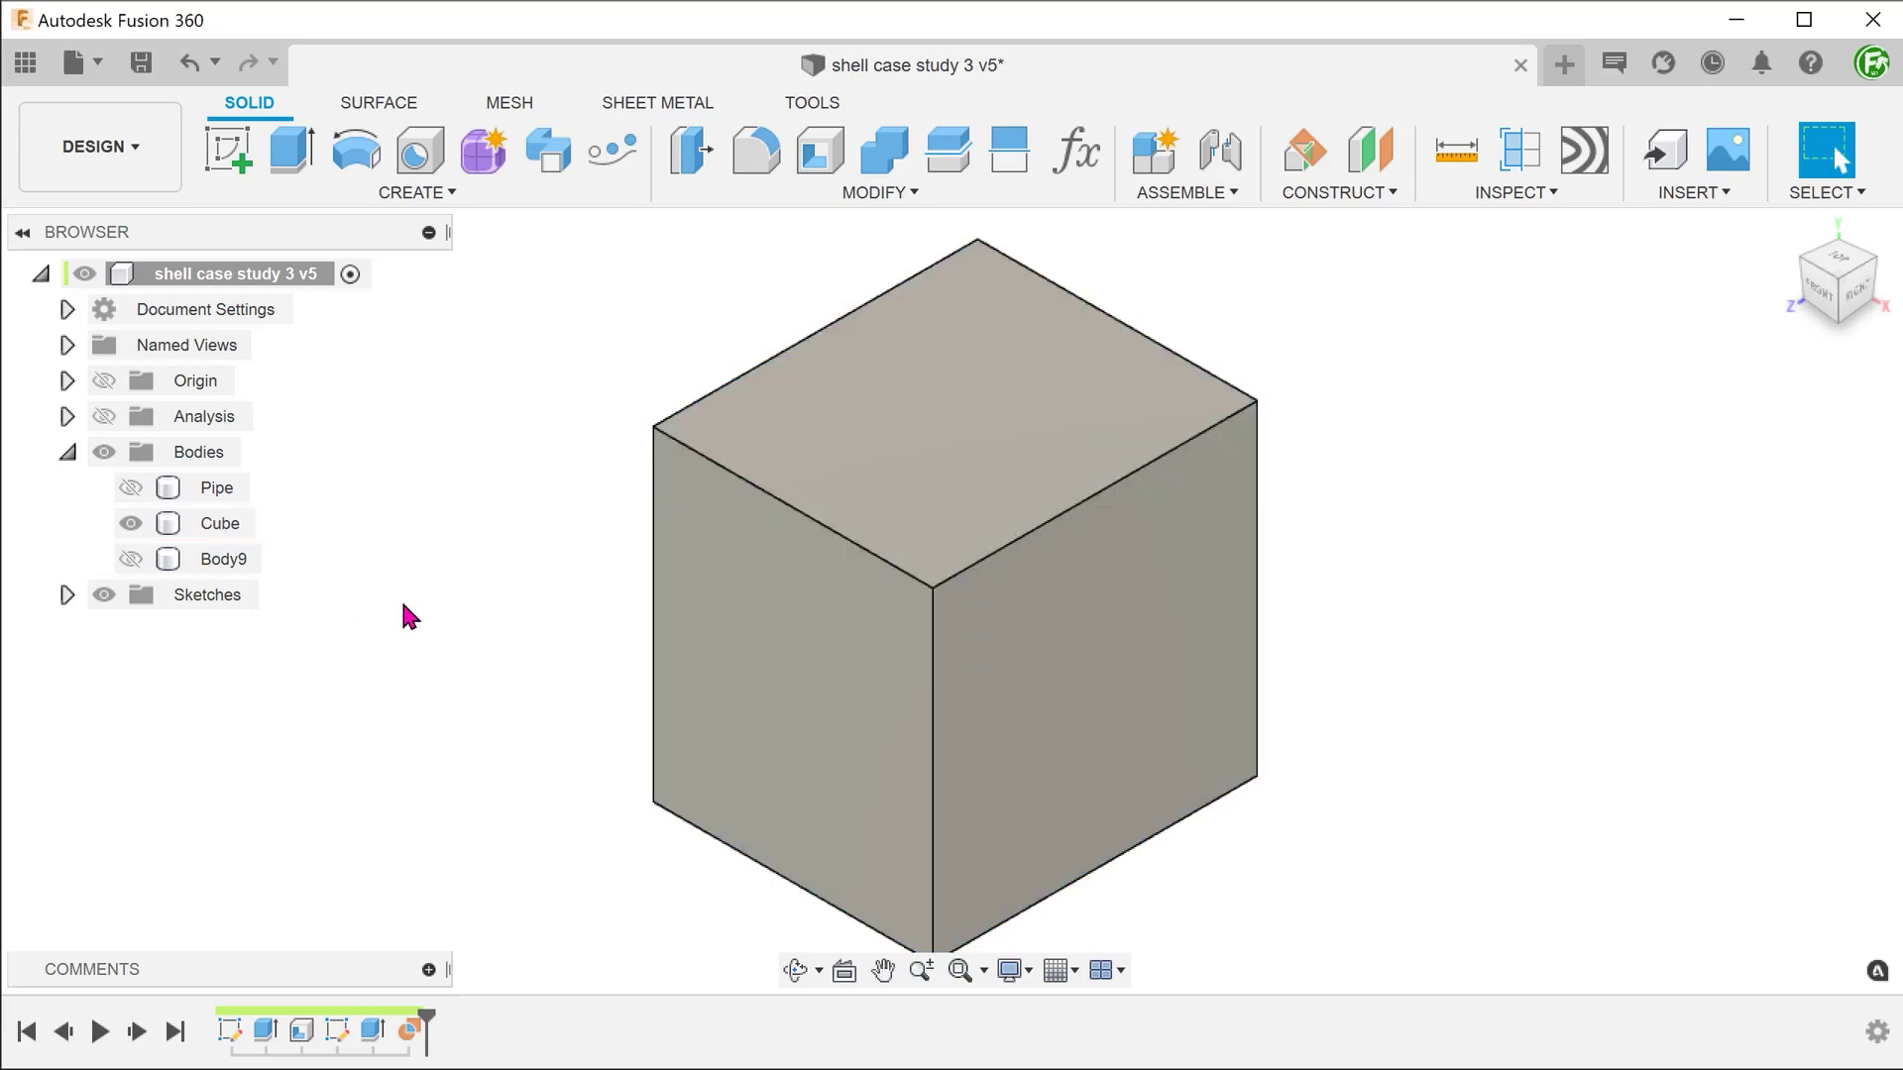
{"action": "left_click", "coordinate": [131, 523]}
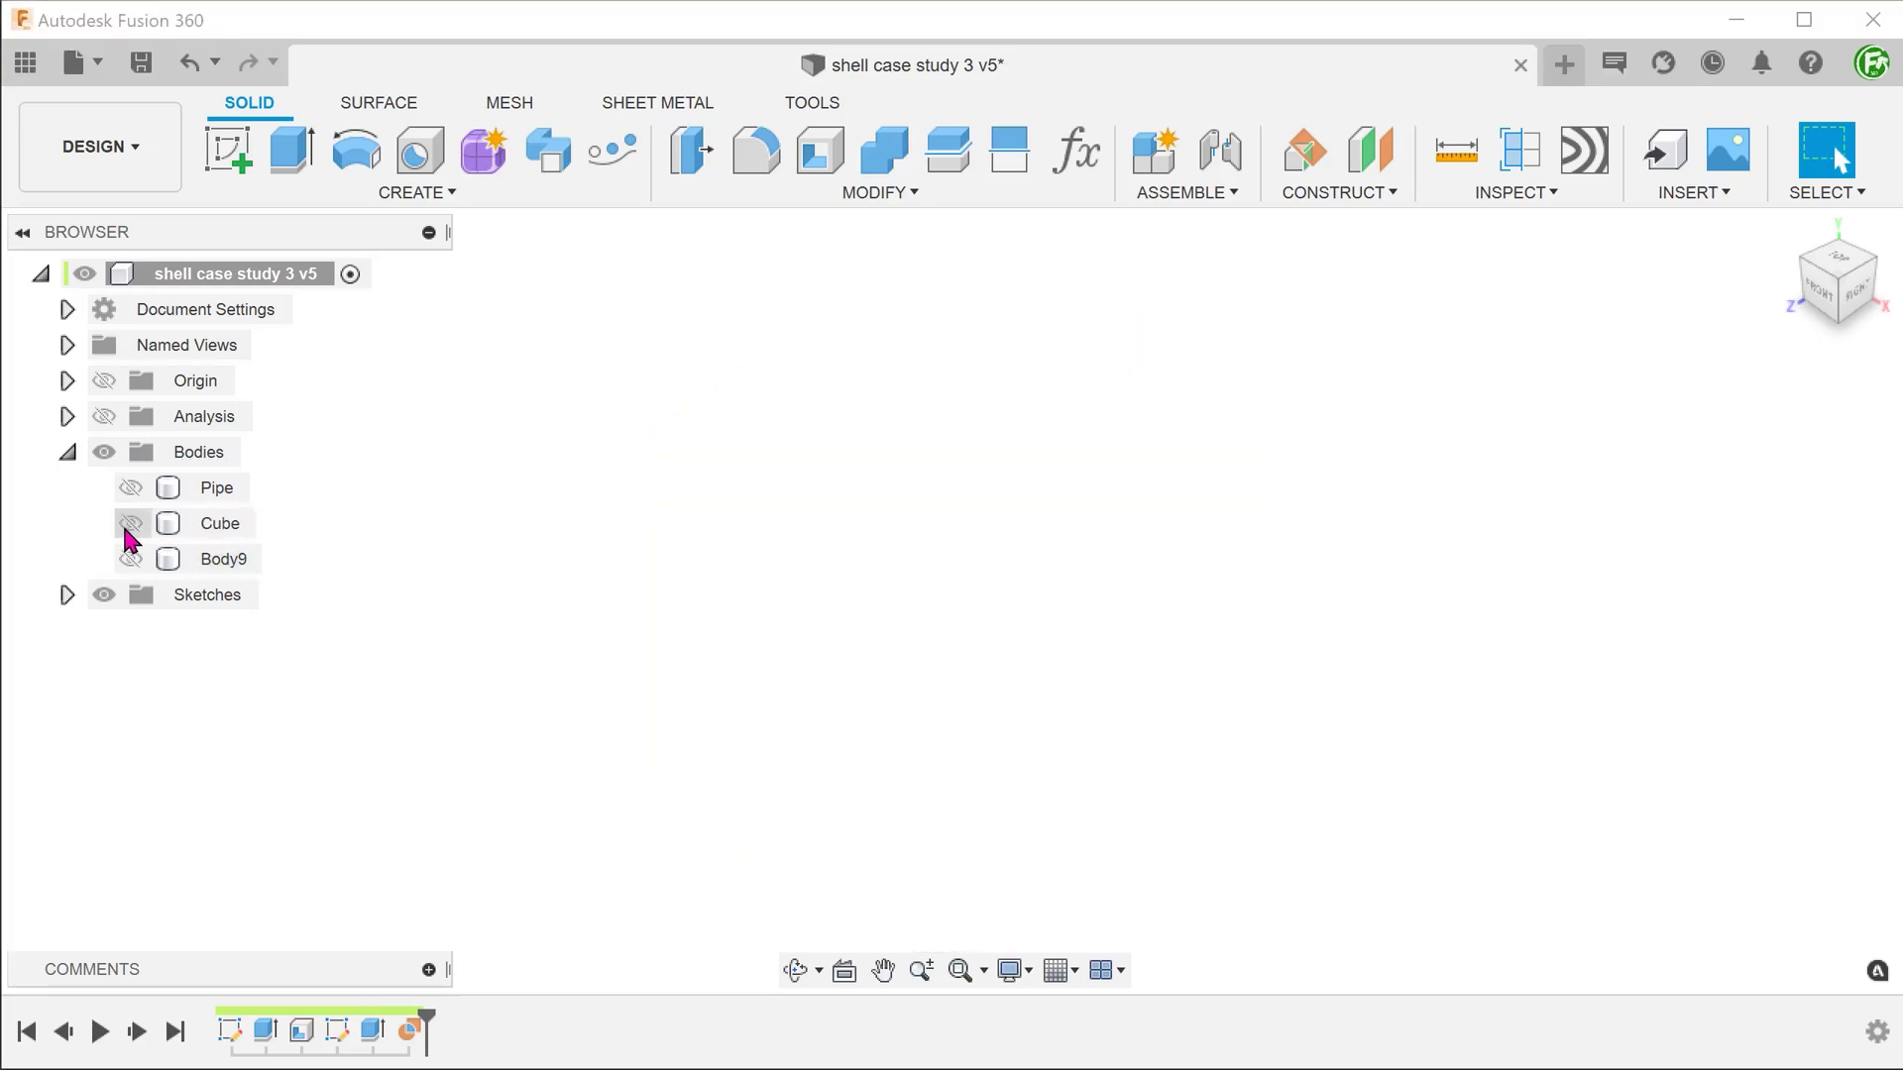
{"action": "left_click", "coordinate": [130, 559]}
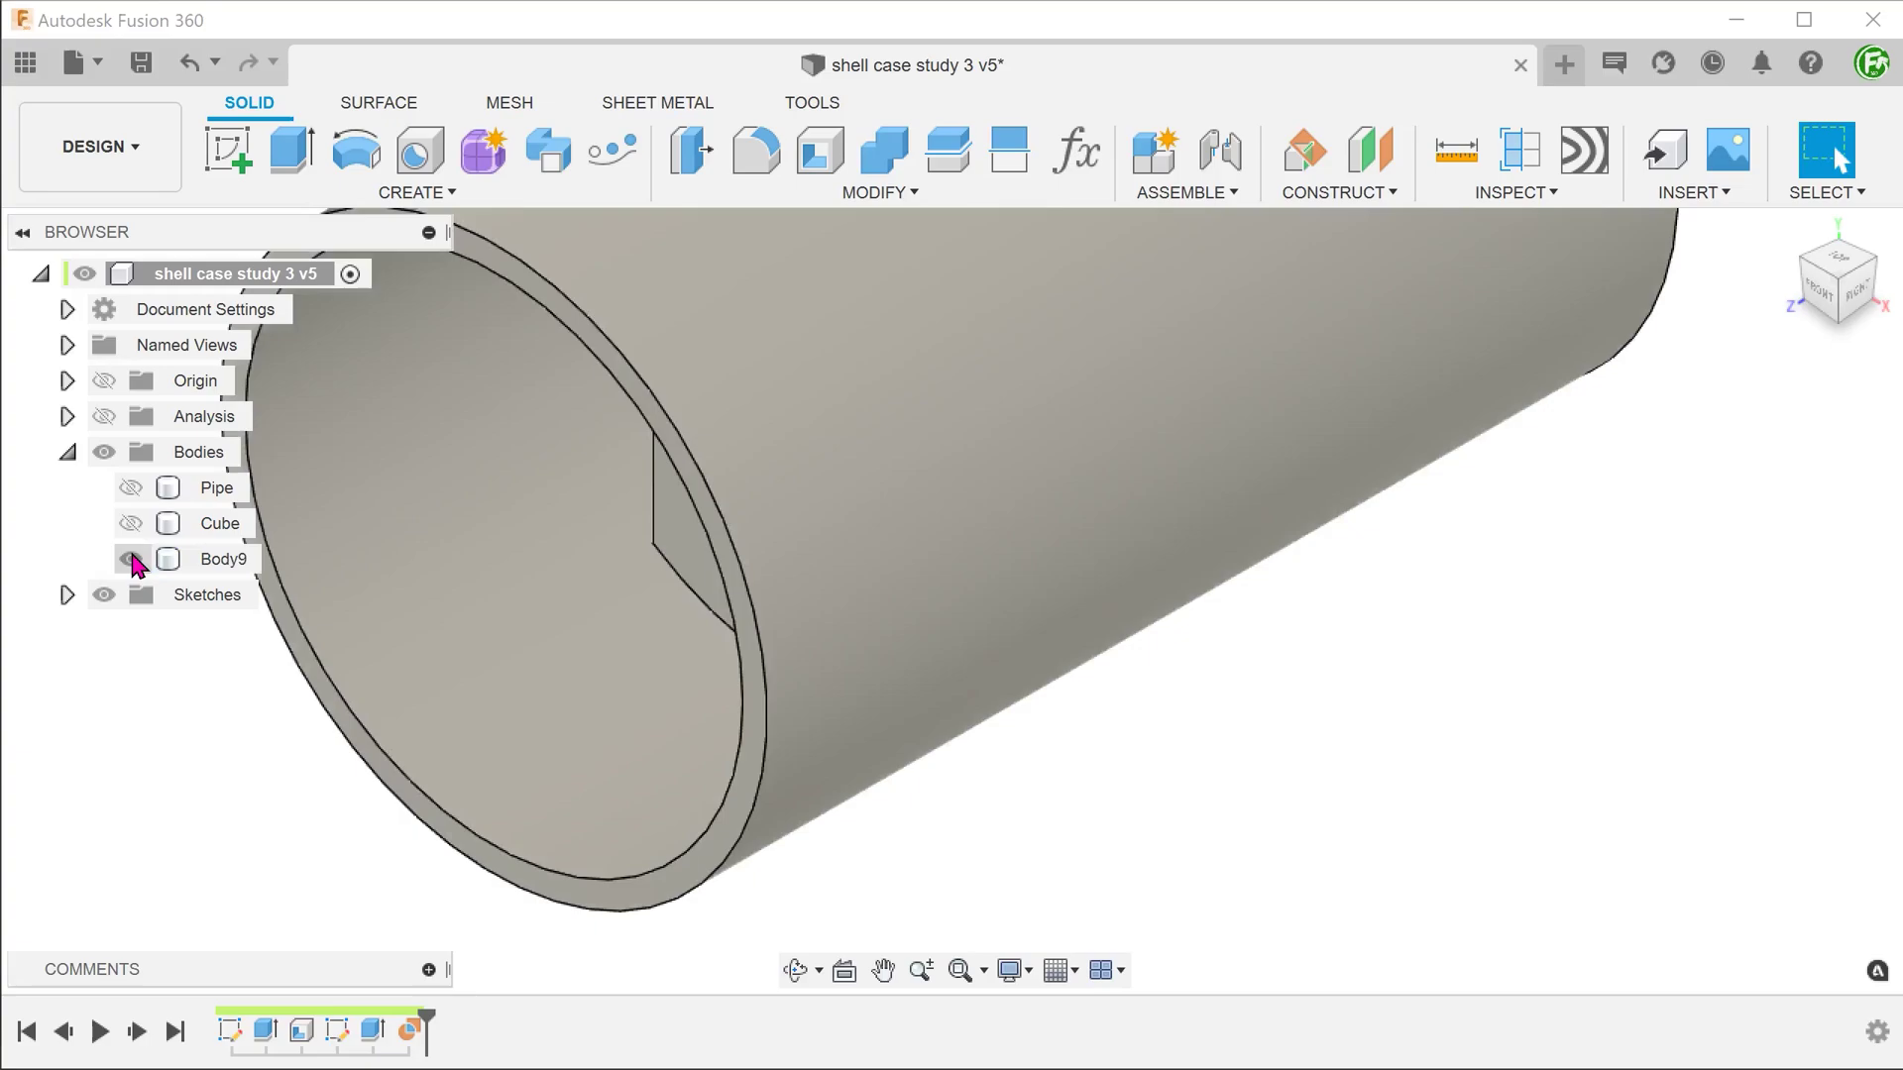
{"action": "key", "text": "F6"}
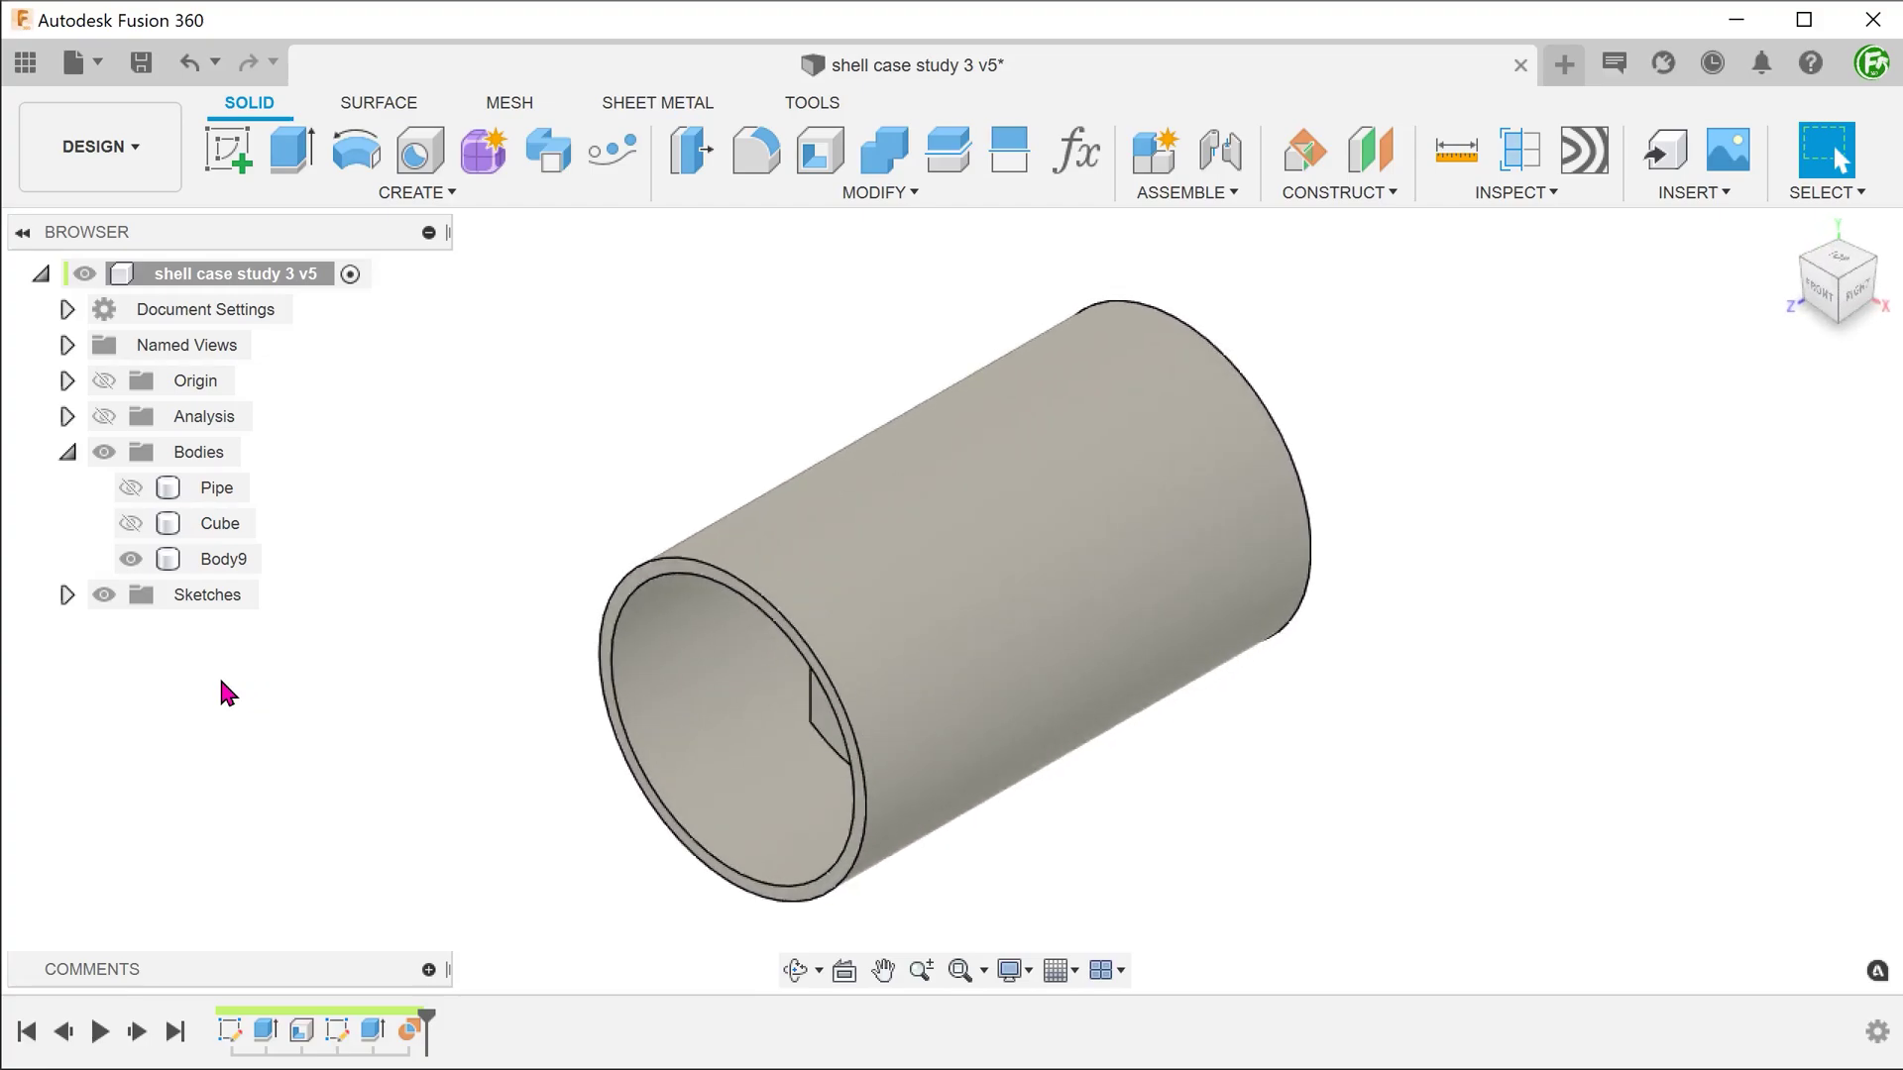
Rename Body9 to BoundFill, save it as version 6, and return to the home view
{"action": "double_click", "coordinate": [216, 559]}
{"action": "type", "text": "BndFill"}
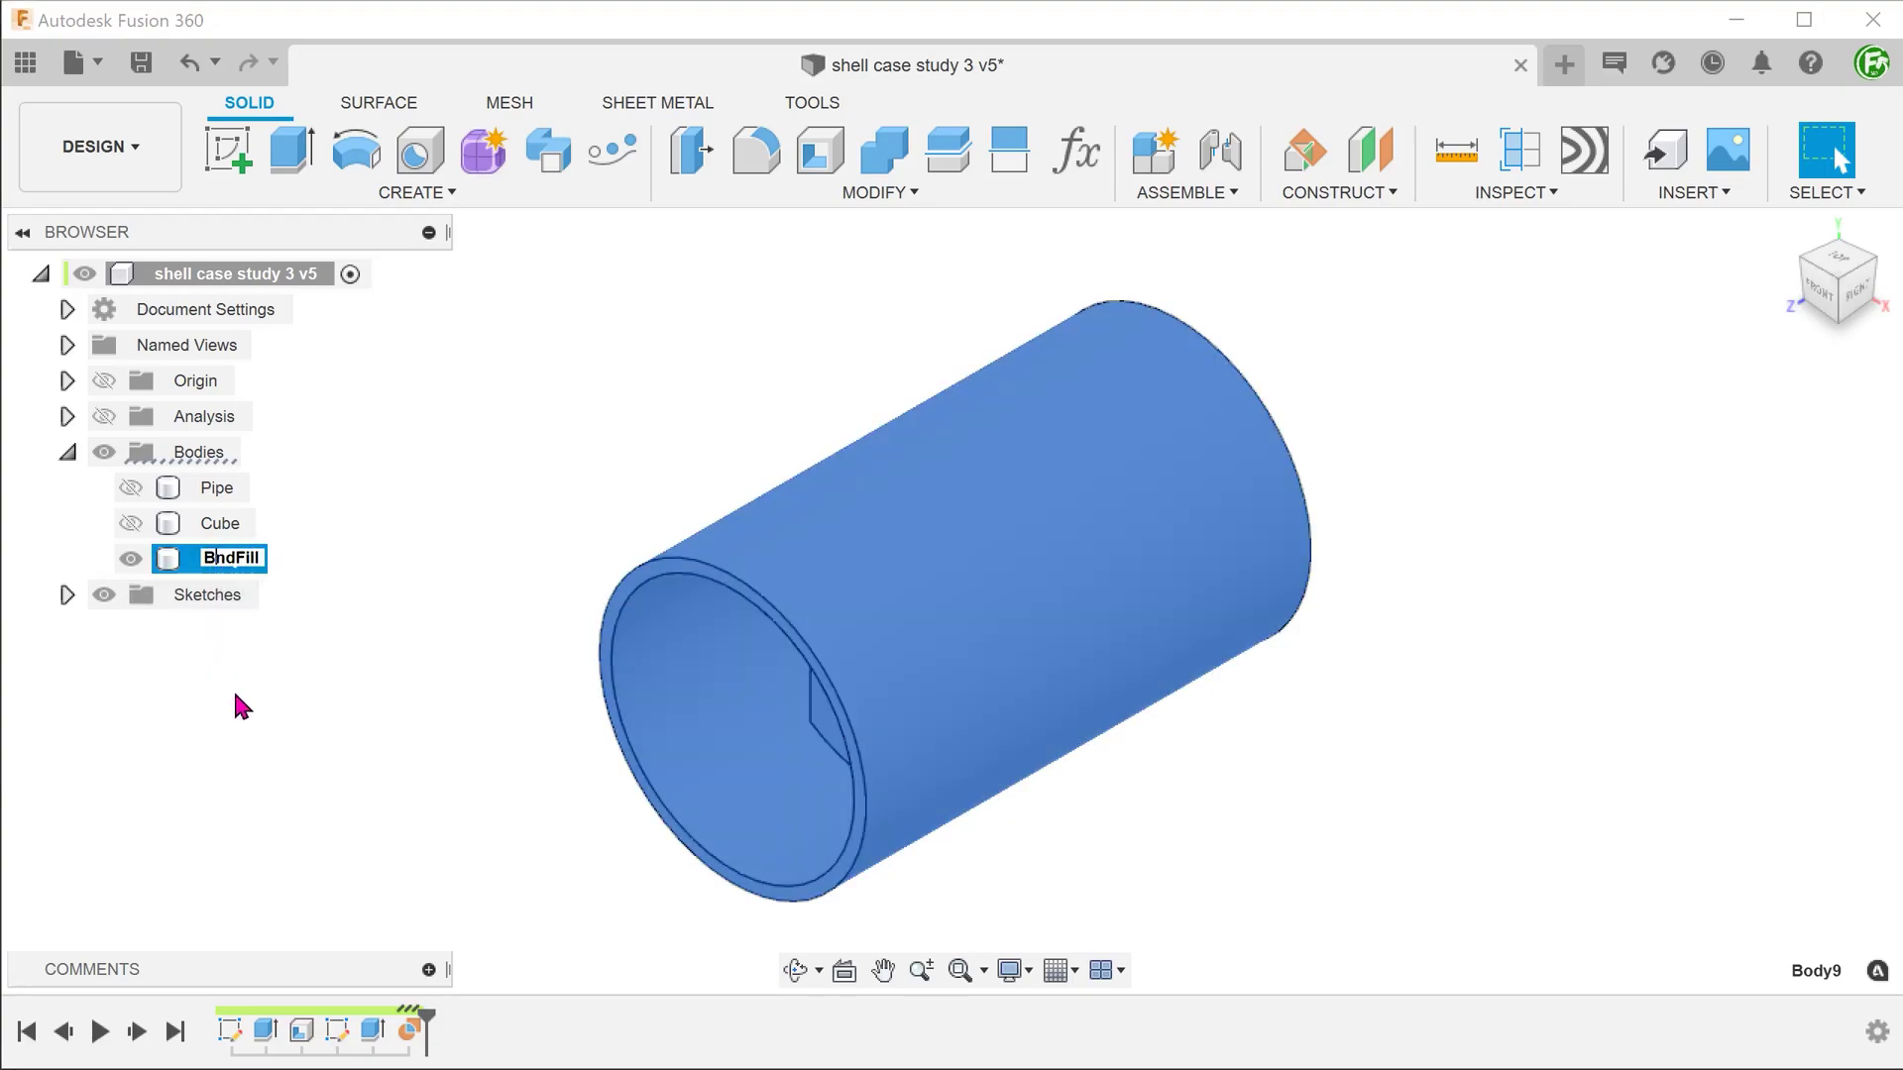
{"action": "type", "text": "ou"}
{"action": "key", "text": "Return"}
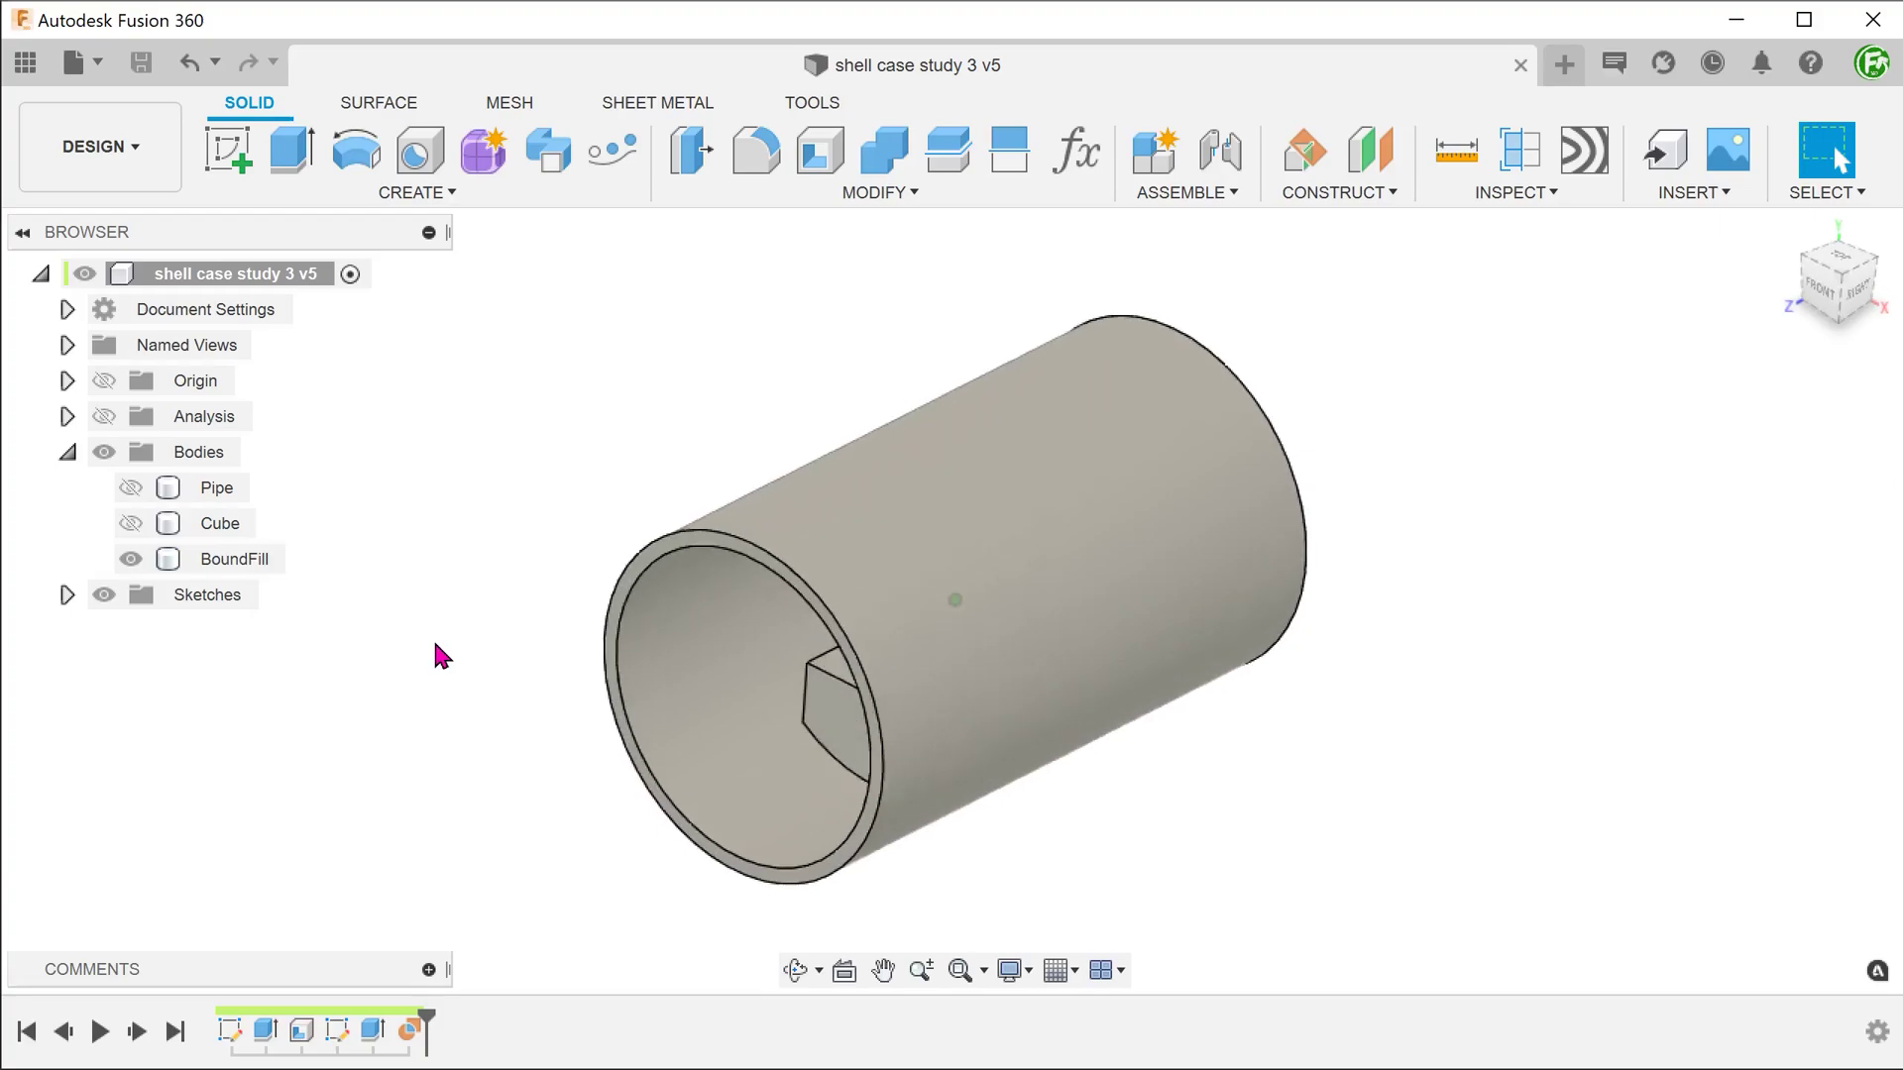
{"action": "mouse_move", "coordinate": [846, 753]}
{"action": "middle_mouse_down", "text": "shift"}
{"action": "mouse_move", "coordinate": [925, 649]}
{"action": "mouse_move", "coordinate": [1058, 722]}
{"action": "mouse_move", "coordinate": [838, 709]}
{"action": "middle_mouse_up", "text": "shift"}
{"action": "key", "text": "shift+F6"}
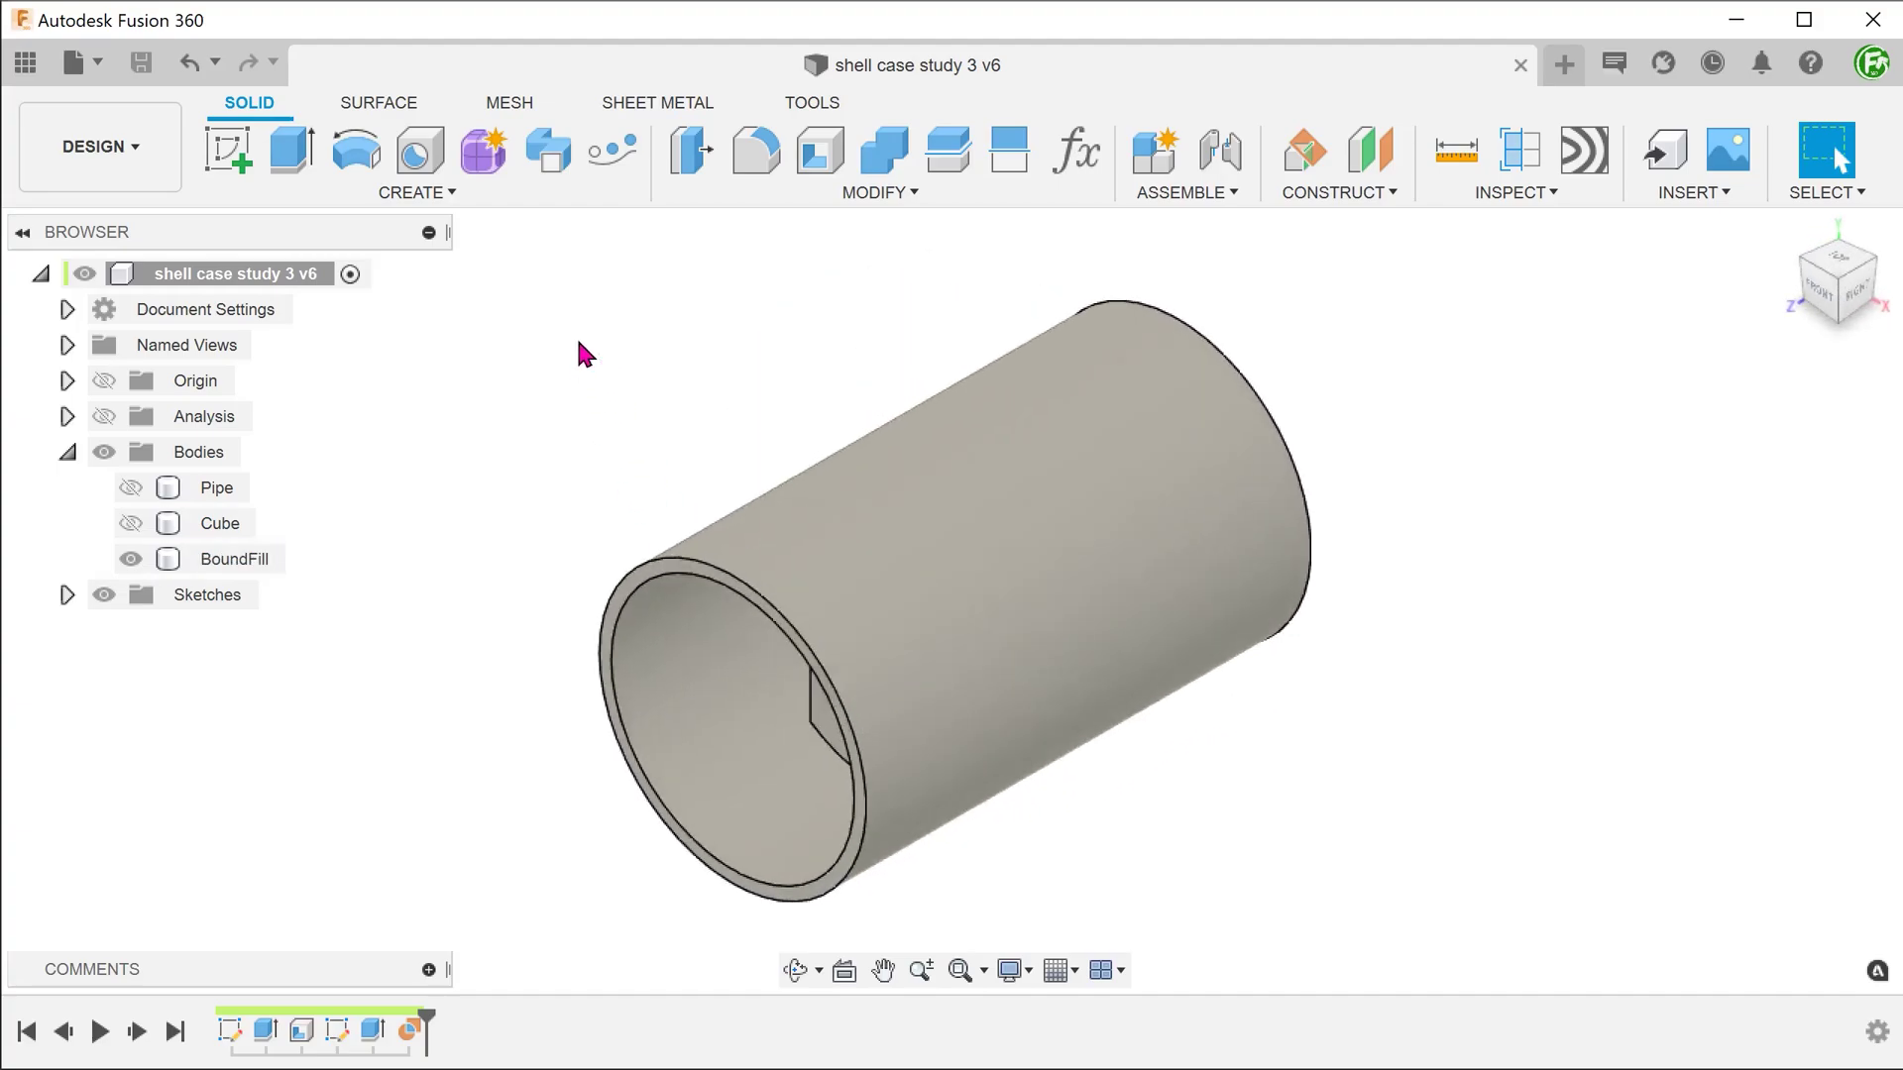
{"action": "left_click", "coordinate": [757, 196]}
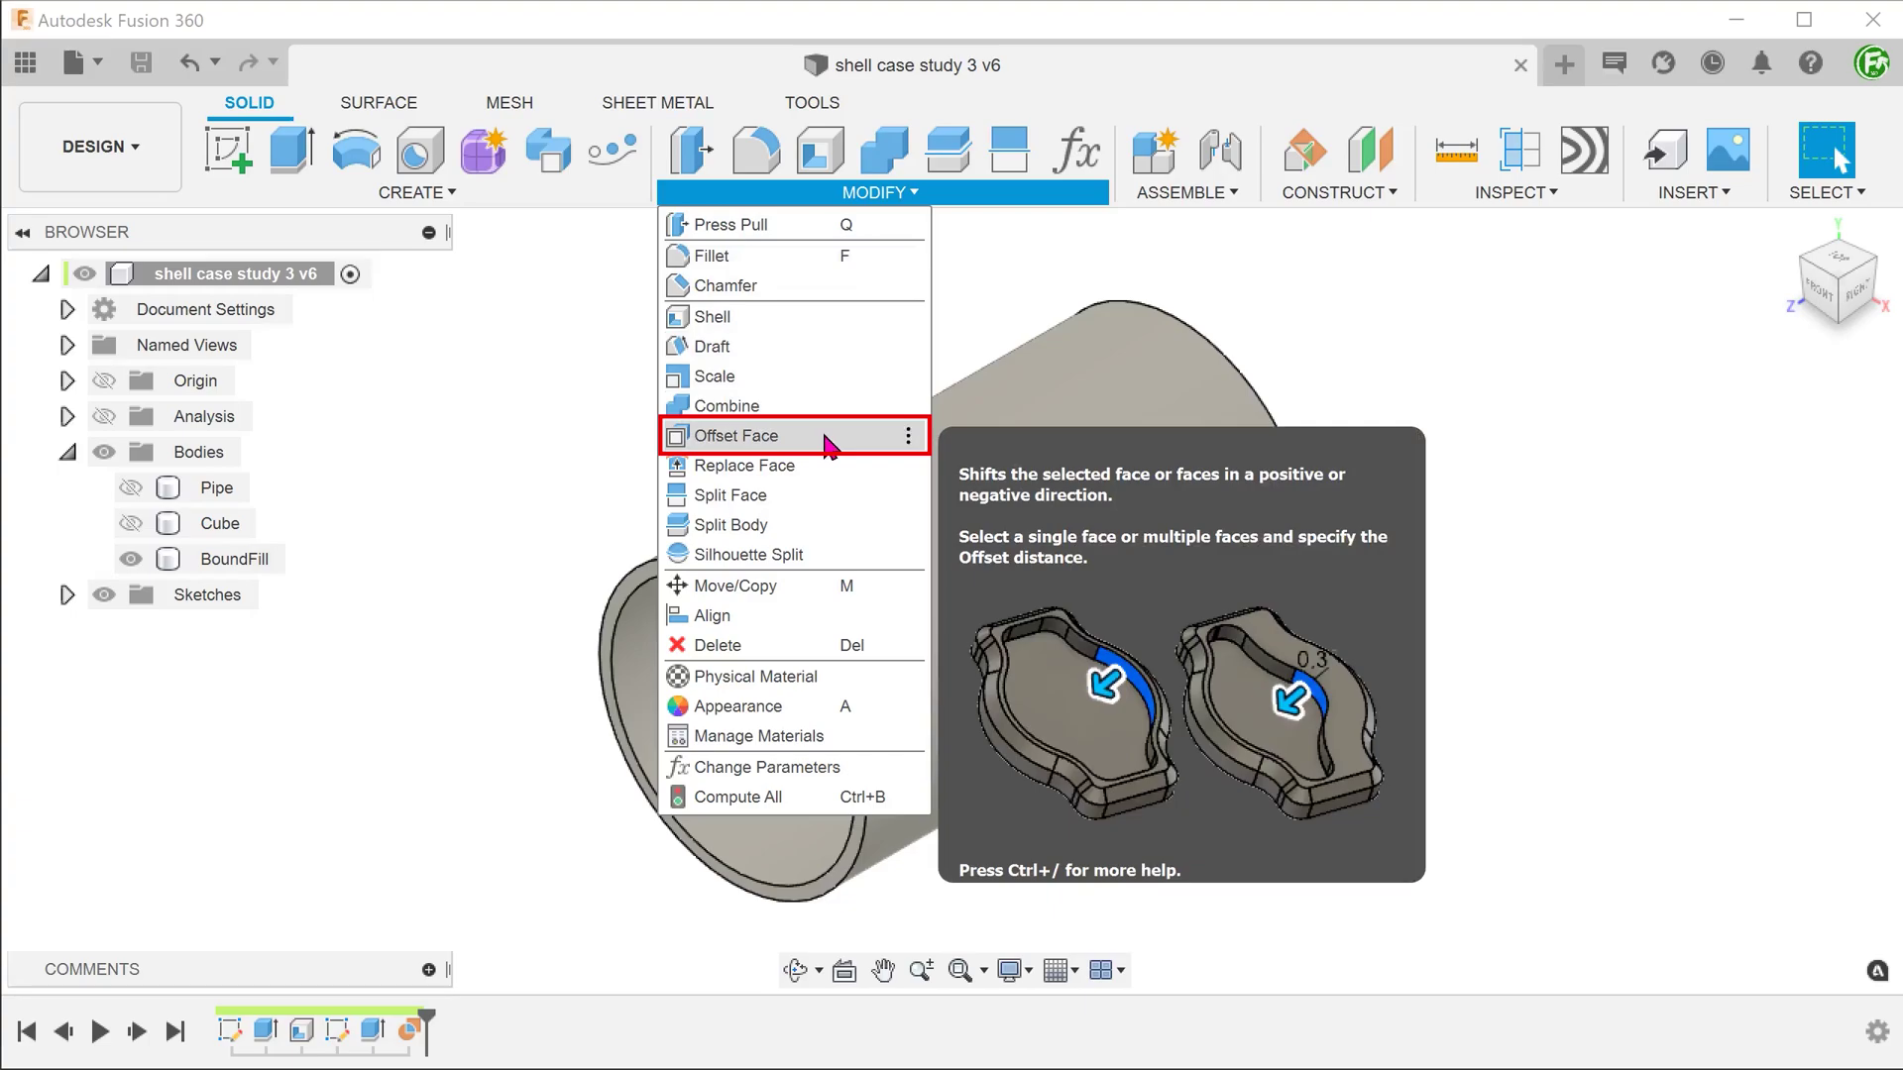
Select the five recess faces inside BoundFill and offset them by 4 mm
{"action": "left_click", "coordinate": [829, 446]}
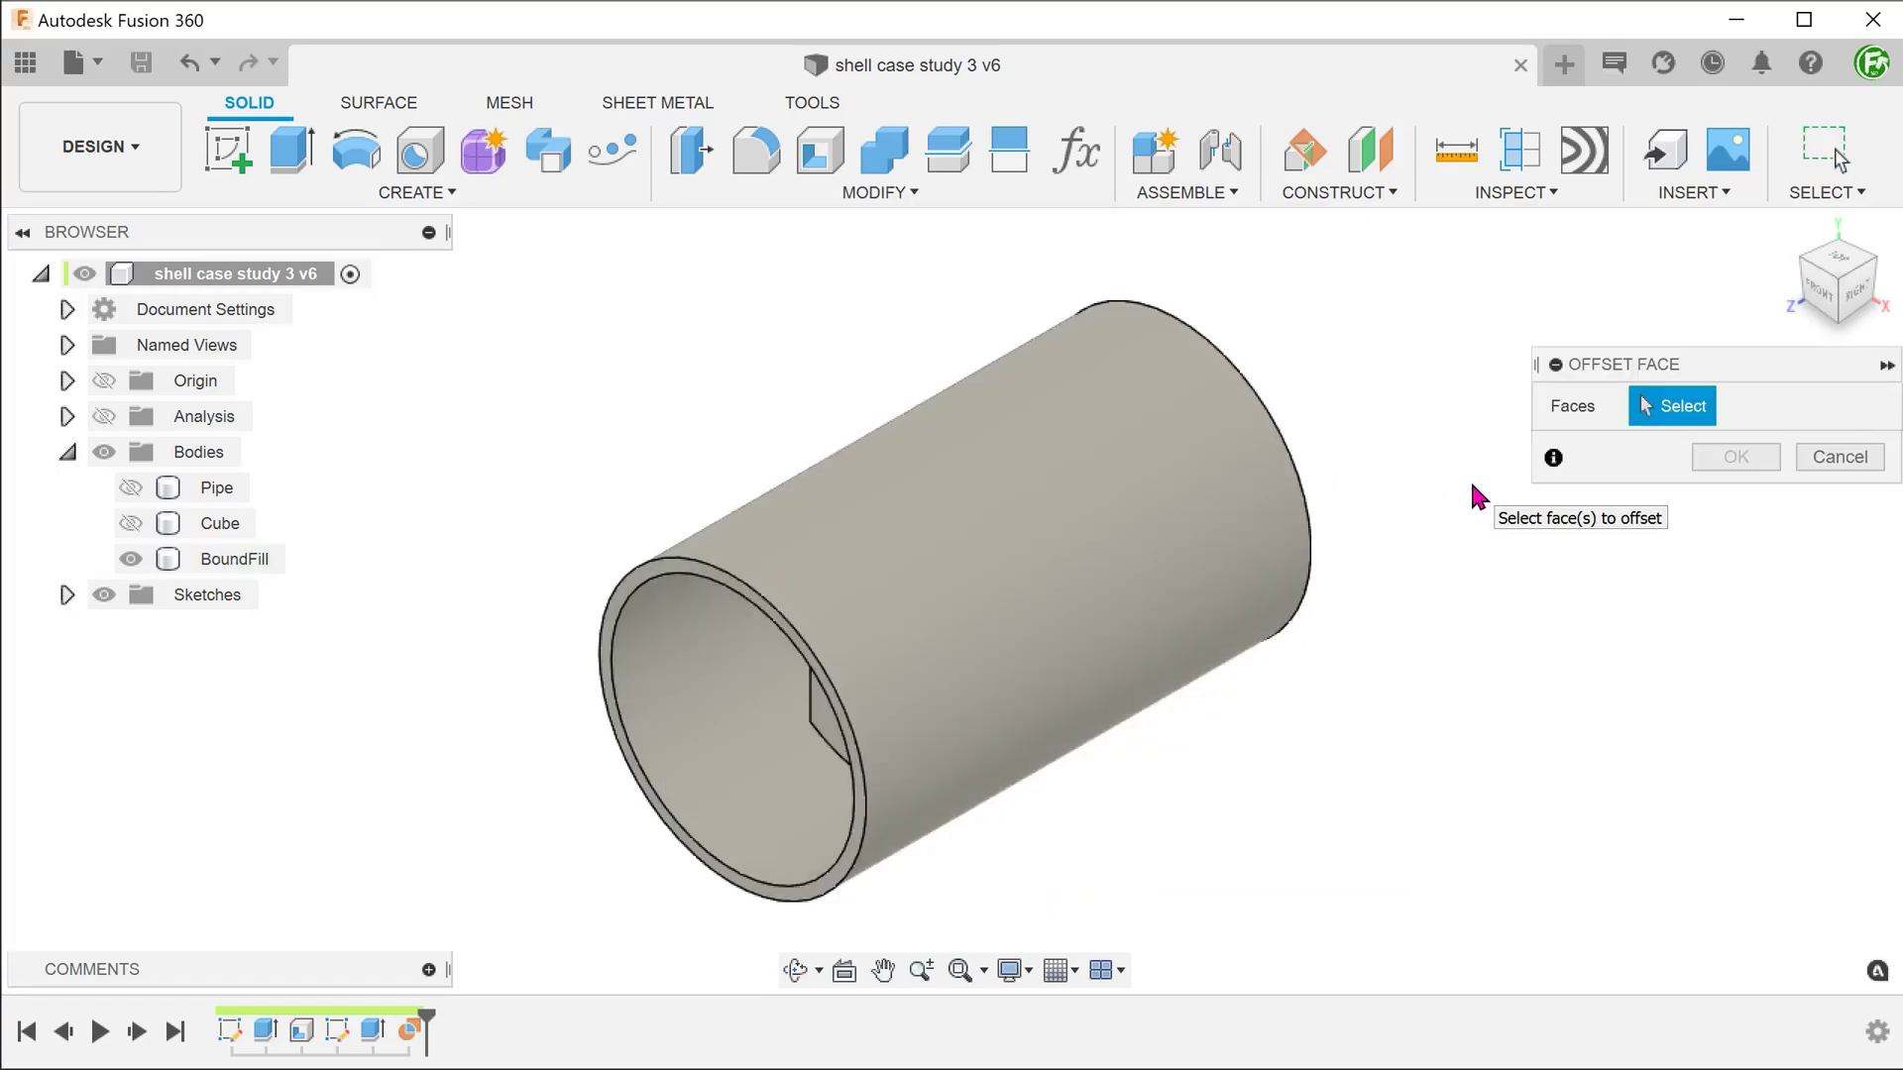
{"action": "middle_click_drag", "start_coordinate": [1350, 683], "coordinate": [1079, 777], "text": "shift"}
{"action": "left_click", "coordinate": [926, 730]}
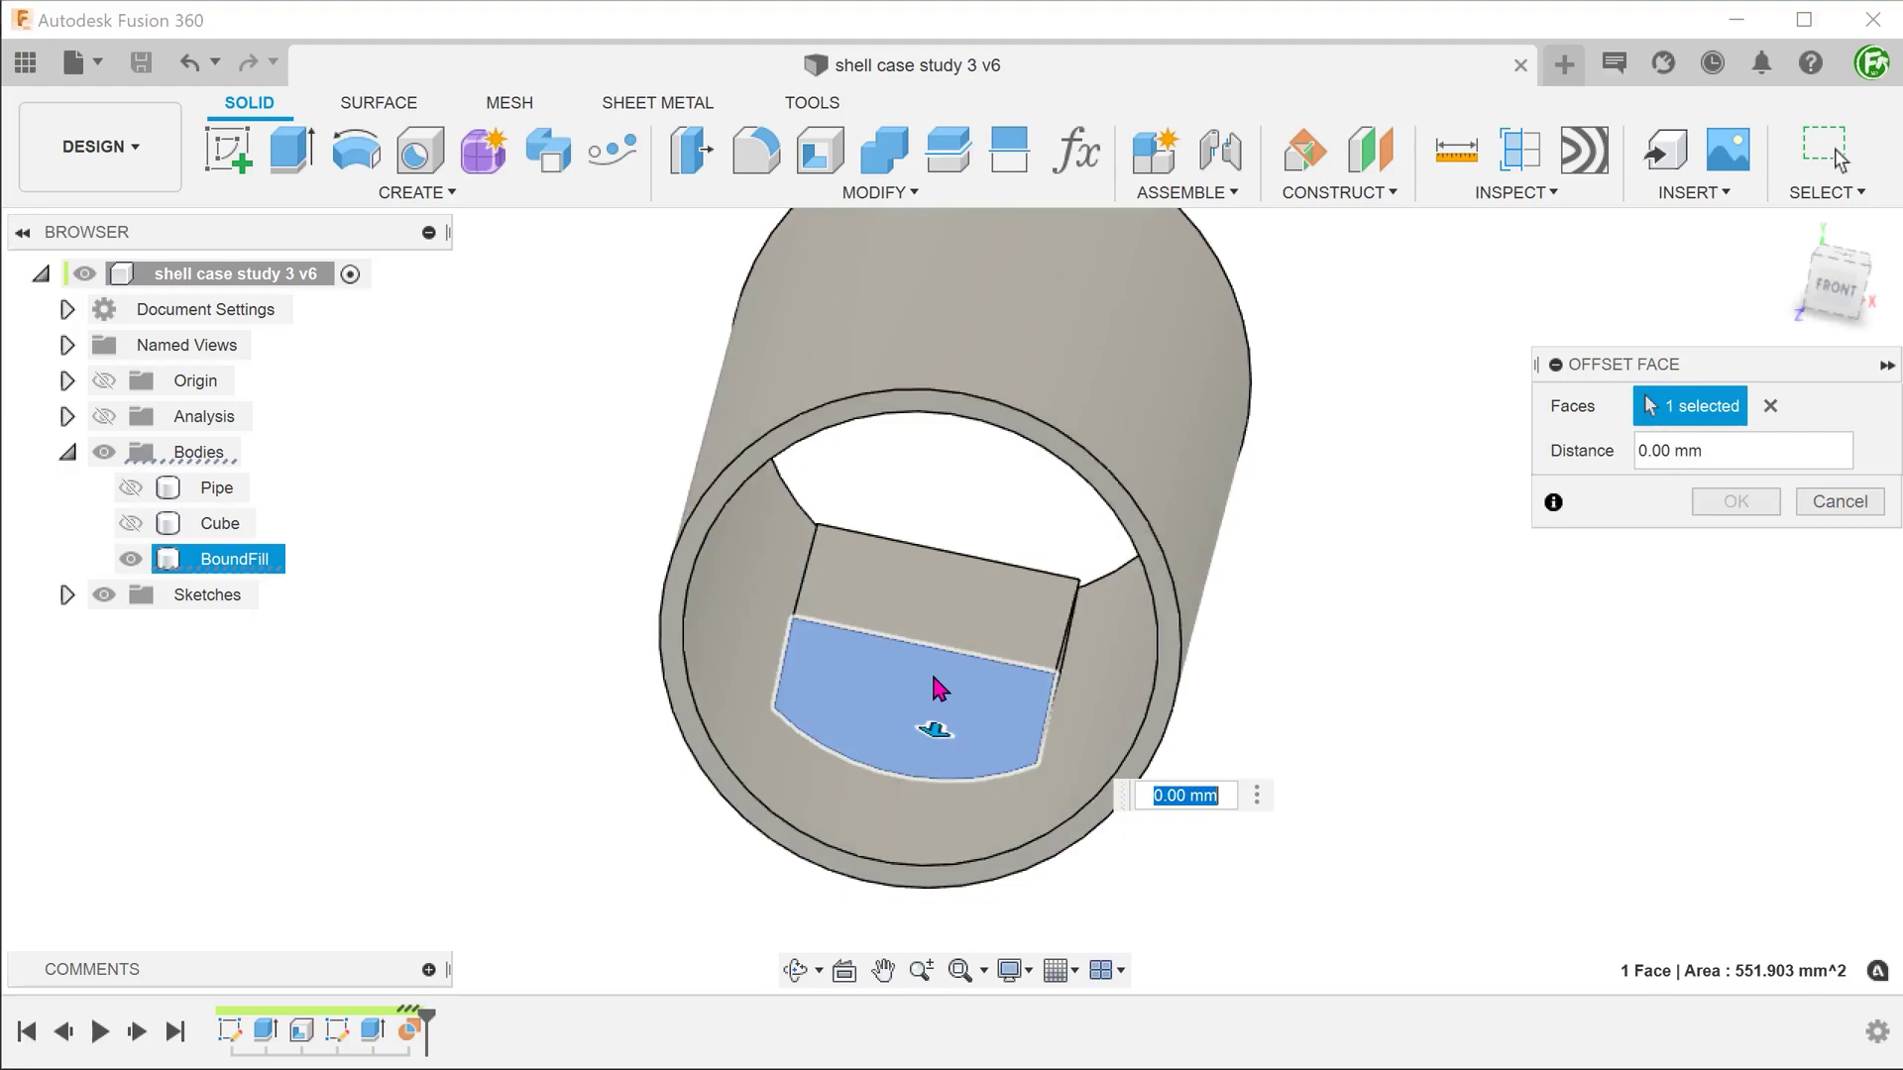
{"action": "left_click", "coordinate": [937, 647]}
{"action": "mouse_move", "coordinate": [936, 646]}
{"action": "middle_mouse_down", "text": "shift"}
{"action": "mouse_move", "coordinate": [1042, 710]}
{"action": "mouse_move", "coordinate": [871, 723]}
{"action": "mouse_move", "coordinate": [819, 670]}
{"action": "mouse_move", "coordinate": [773, 689]}
{"action": "mouse_move", "coordinate": [892, 755]}
{"action": "mouse_move", "coordinate": [961, 713]}
{"action": "mouse_move", "coordinate": [997, 729]}
{"action": "mouse_move", "coordinate": [1129, 695]}
{"action": "middle_mouse_up", "text": "shift"}
{"action": "left_click", "coordinate": [1027, 710]}
{"action": "left_click", "coordinate": [822, 686]}
{"action": "left_click", "coordinate": [960, 702]}
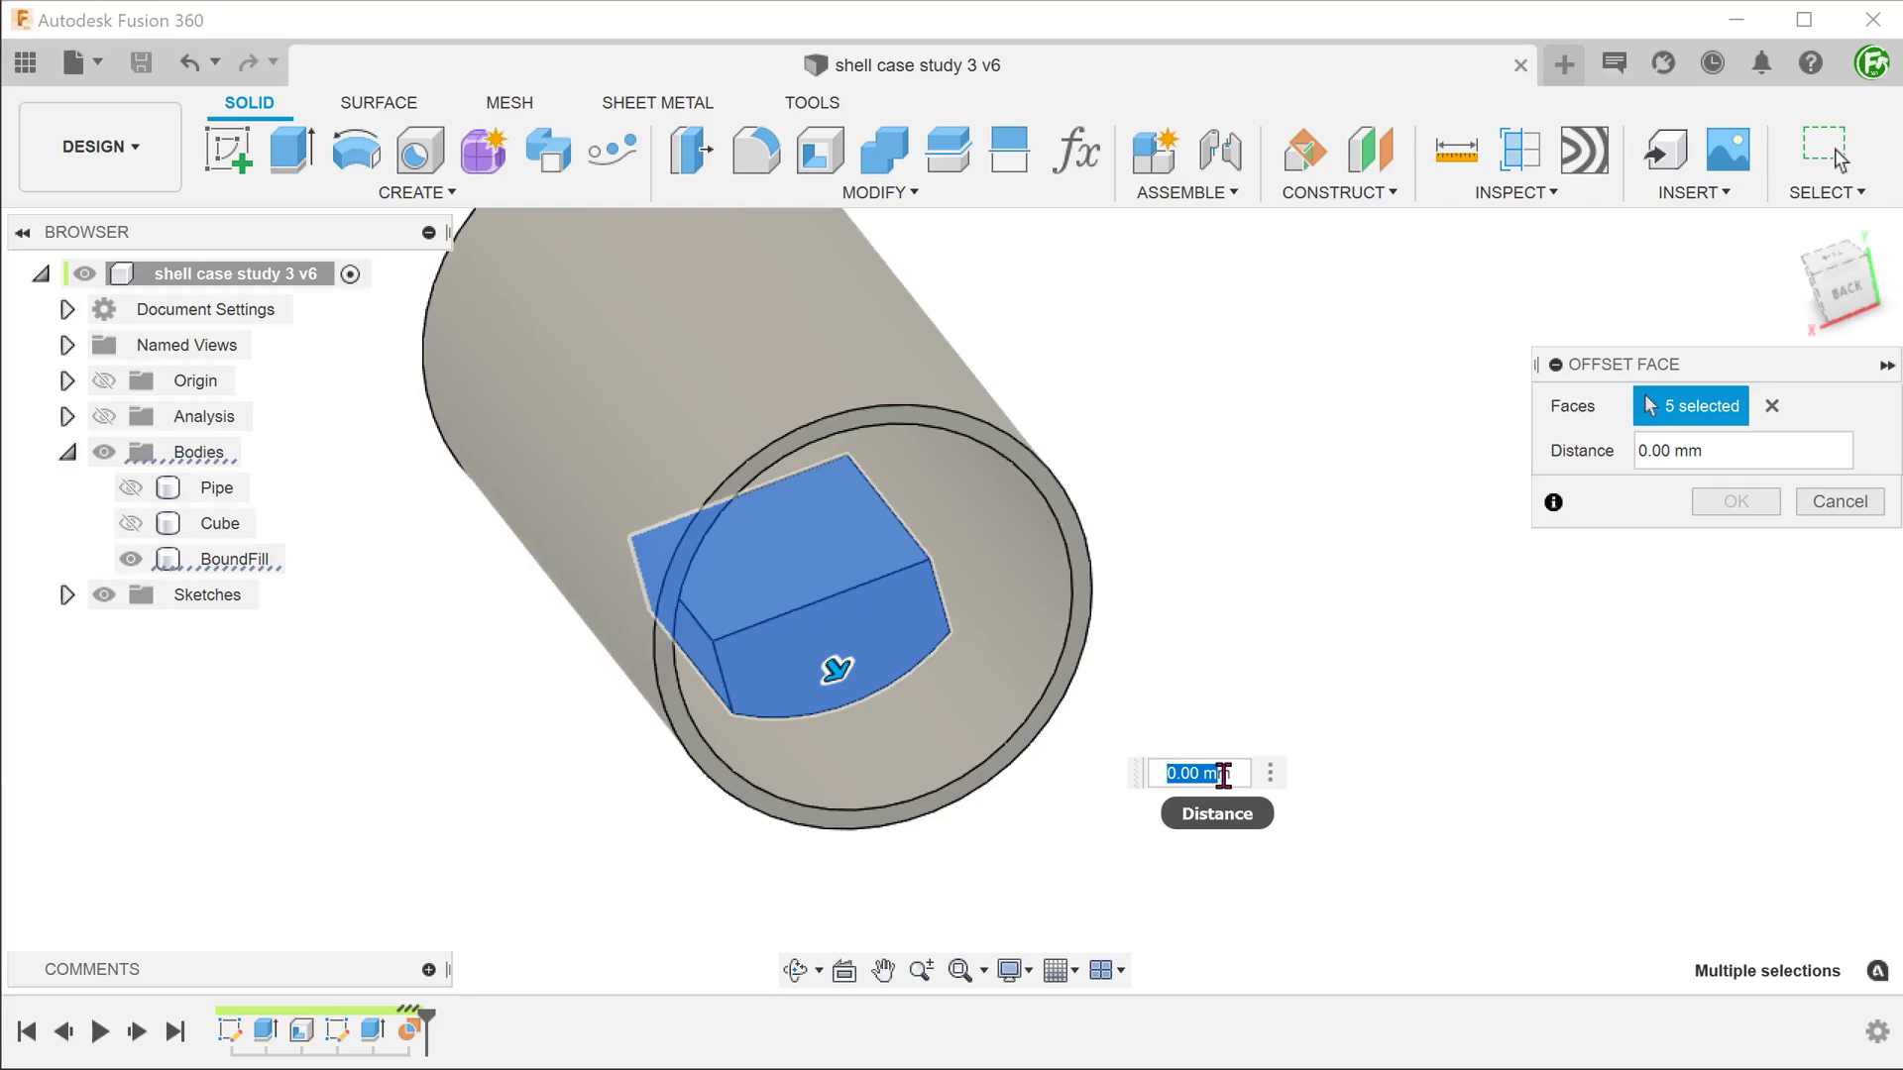
{"action": "type", "text": "4"}
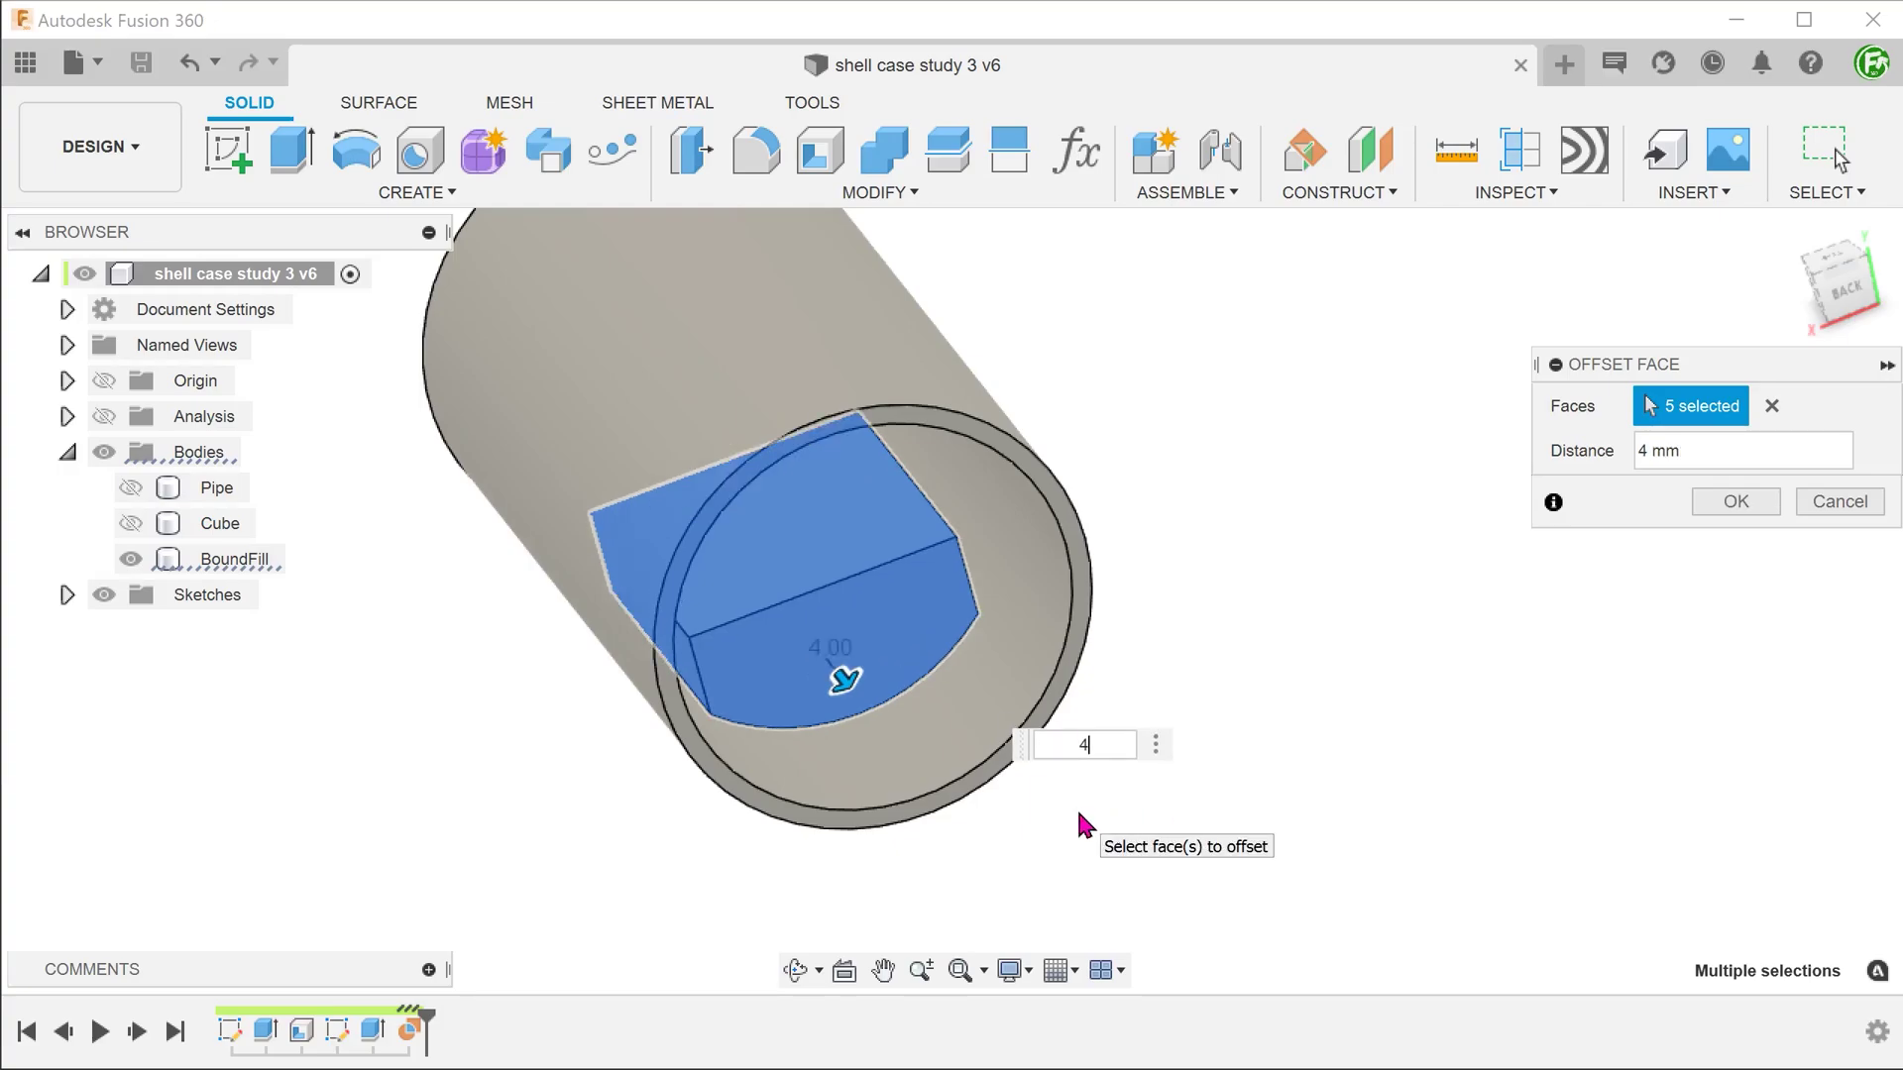
{"action": "key", "text": "F6"}
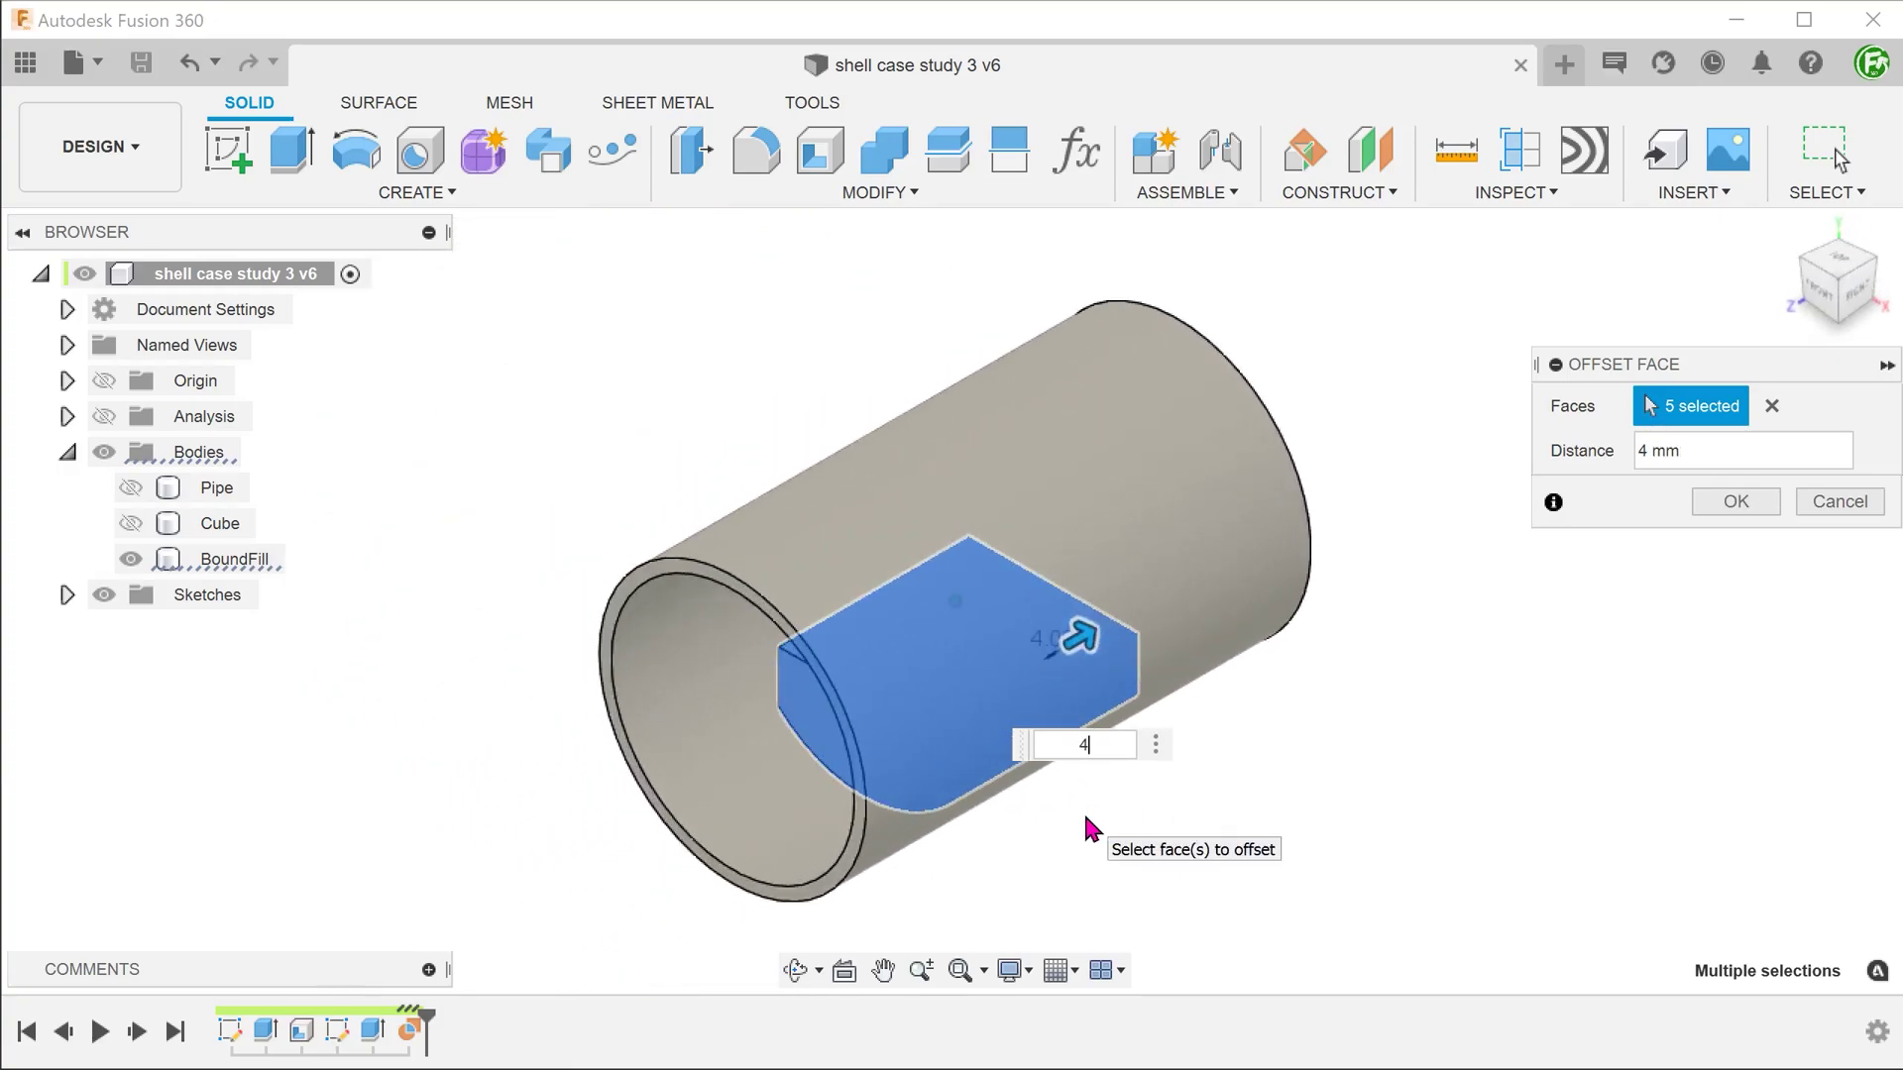
{"action": "left_click", "coordinate": [1719, 510]}
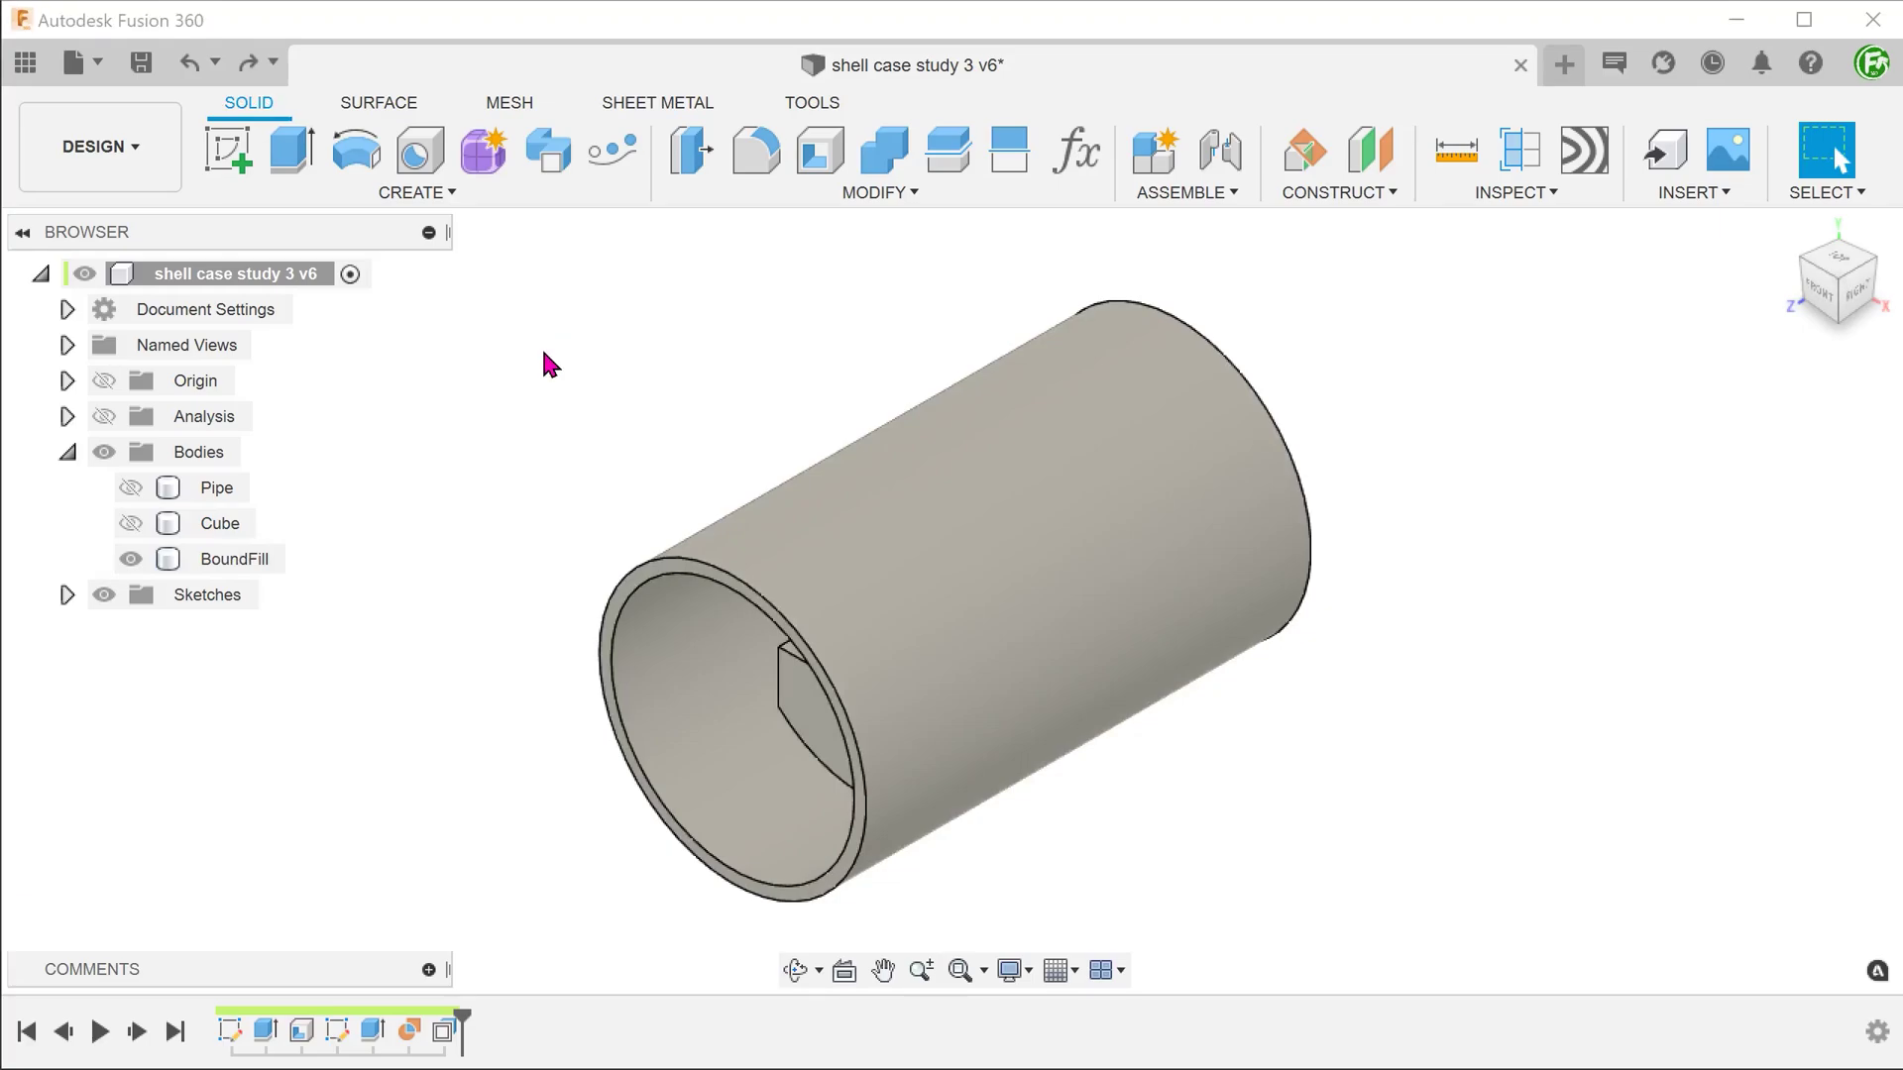
Shell the BoundFill body with a 3 mm inside thickness after checking the preview
{"action": "left_click", "coordinate": [757, 193]}
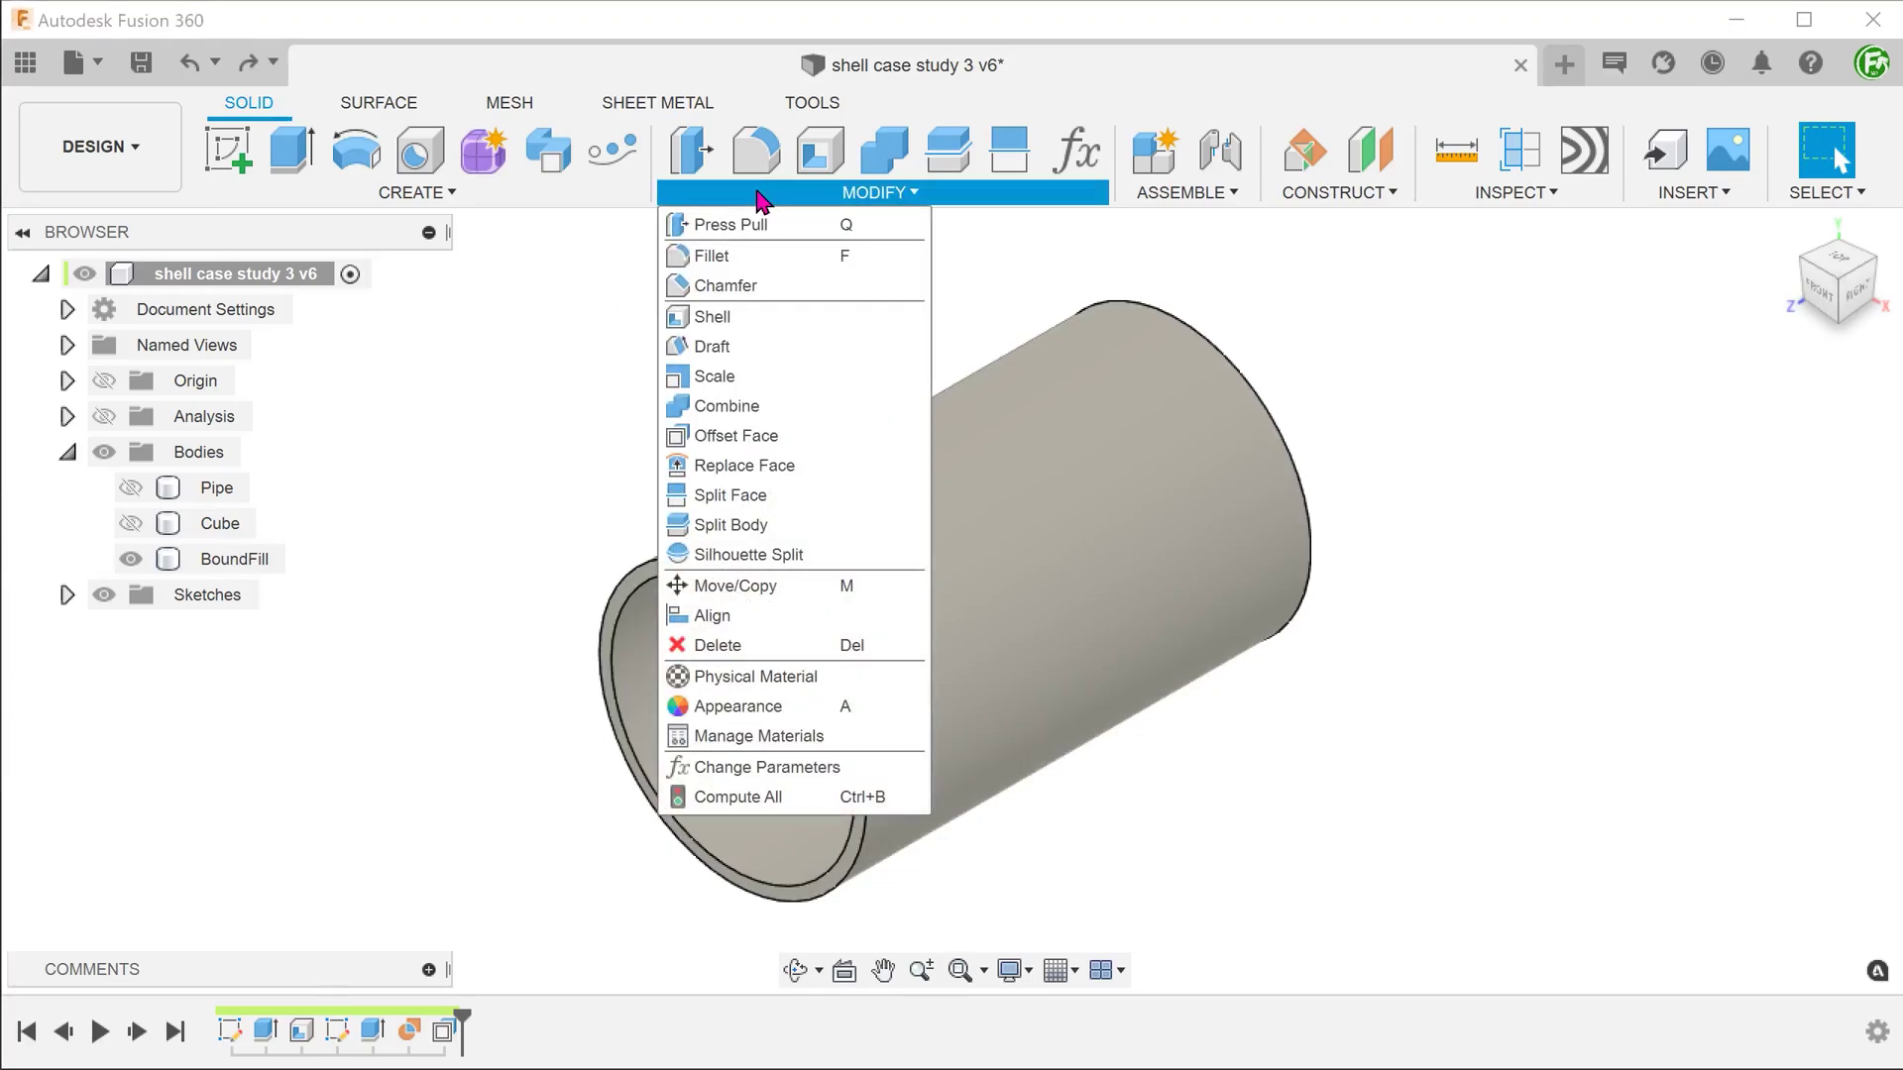
{"action": "mouse_move", "coordinate": [714, 318]}
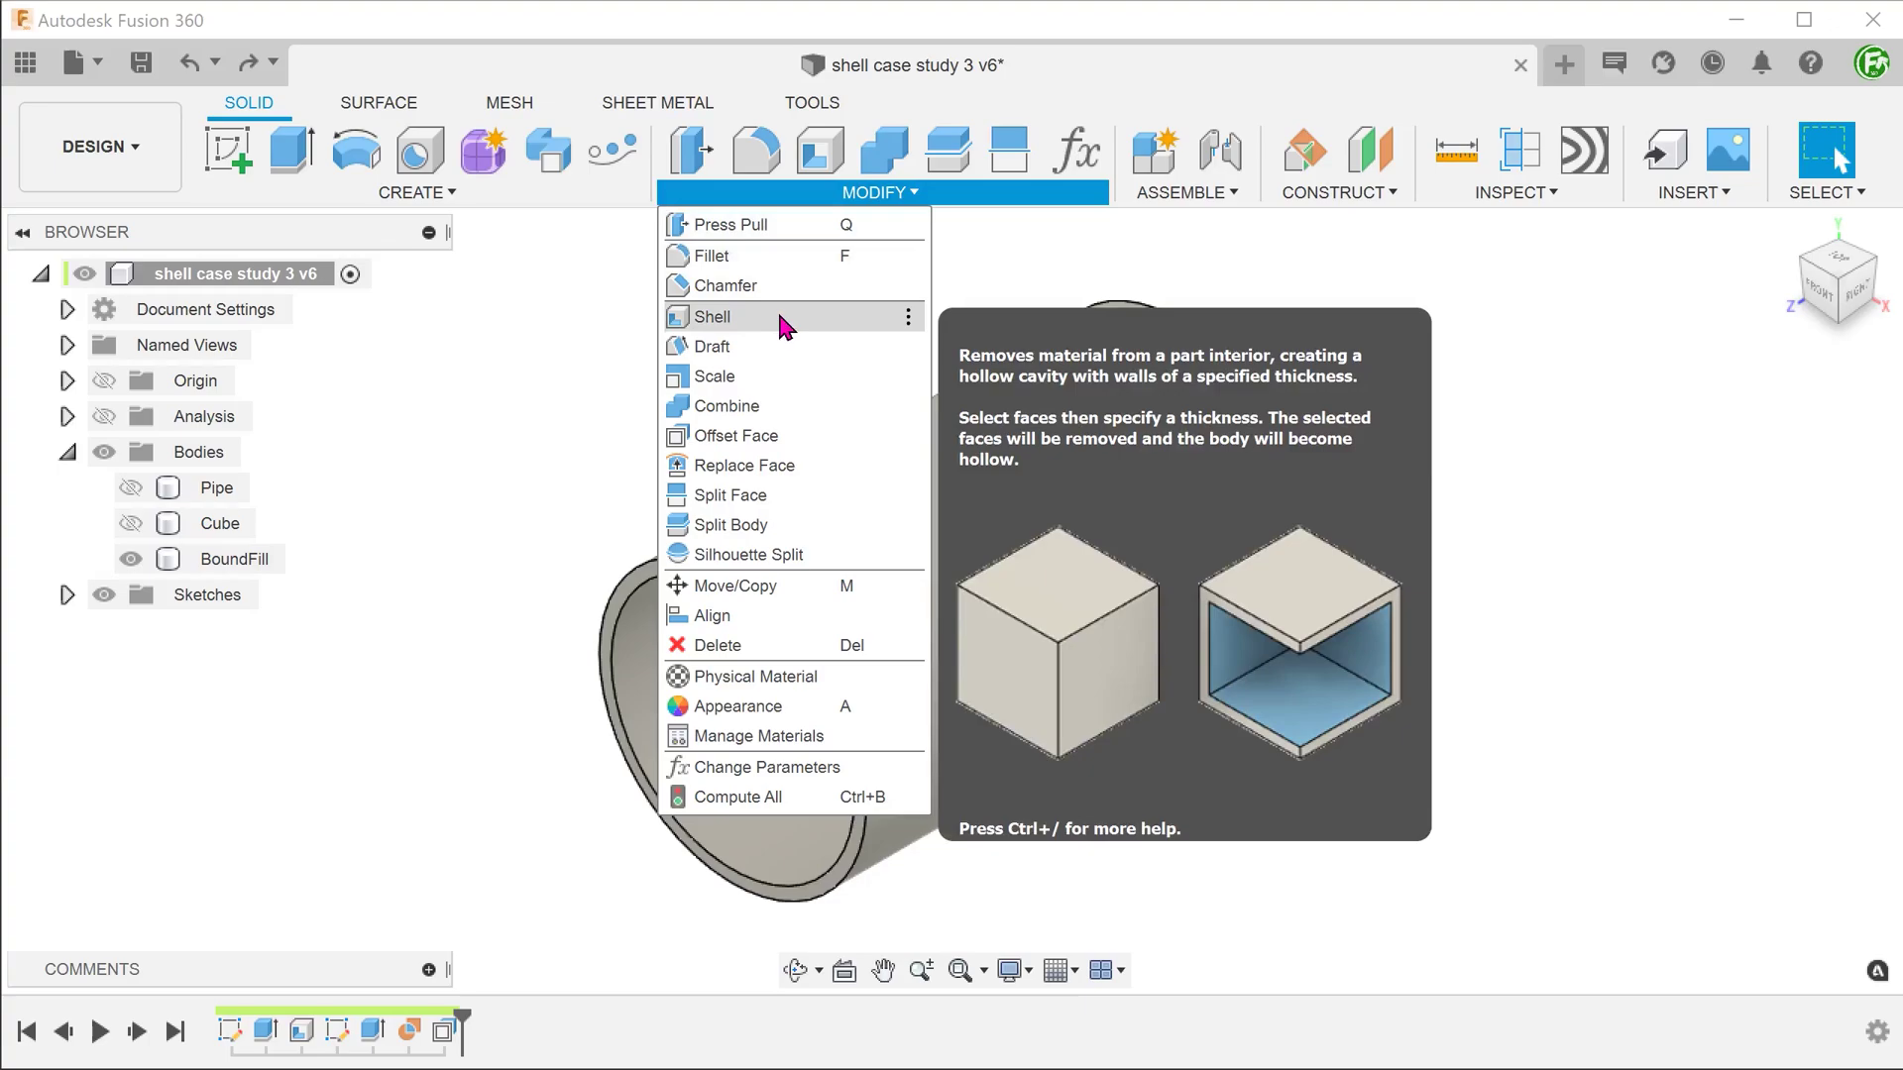
{"action": "left_click", "coordinate": [784, 325]}
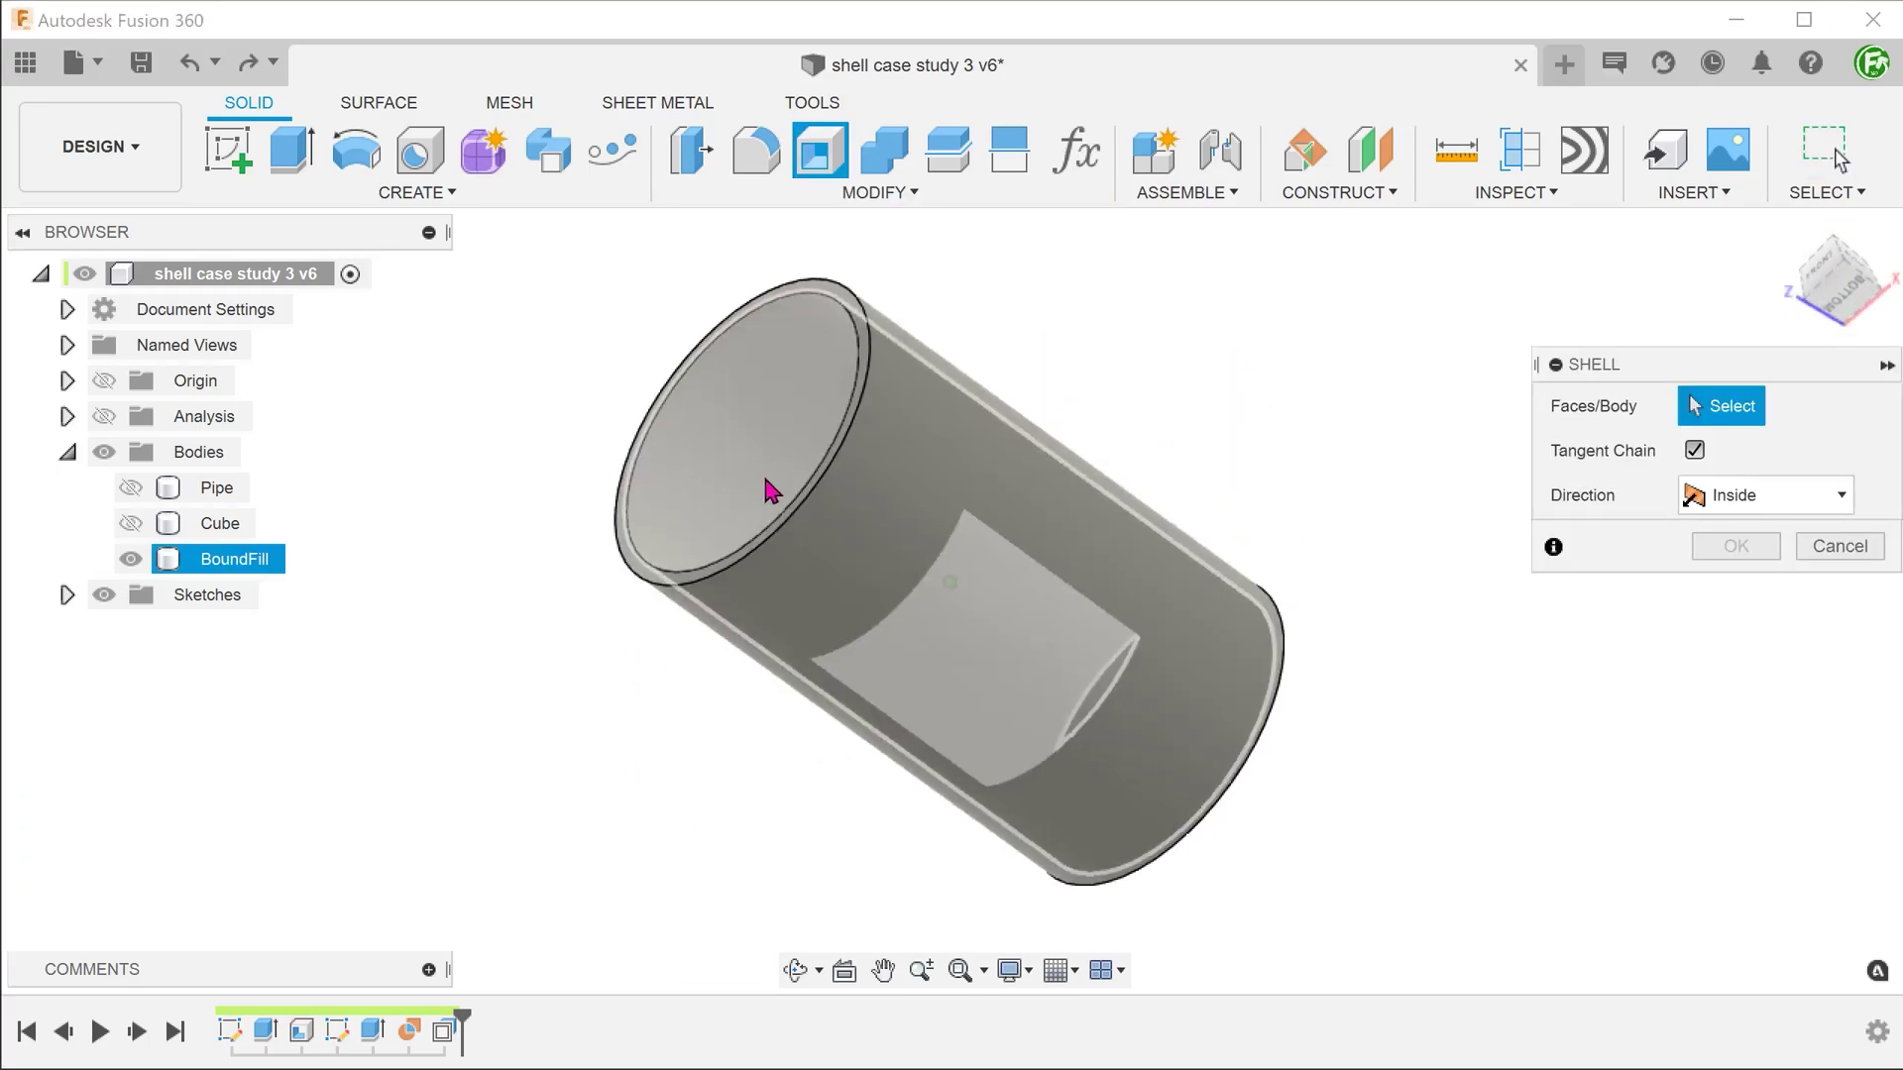
{"action": "left_click", "coordinate": [1009, 647]}
{"action": "type", "text": "3"}
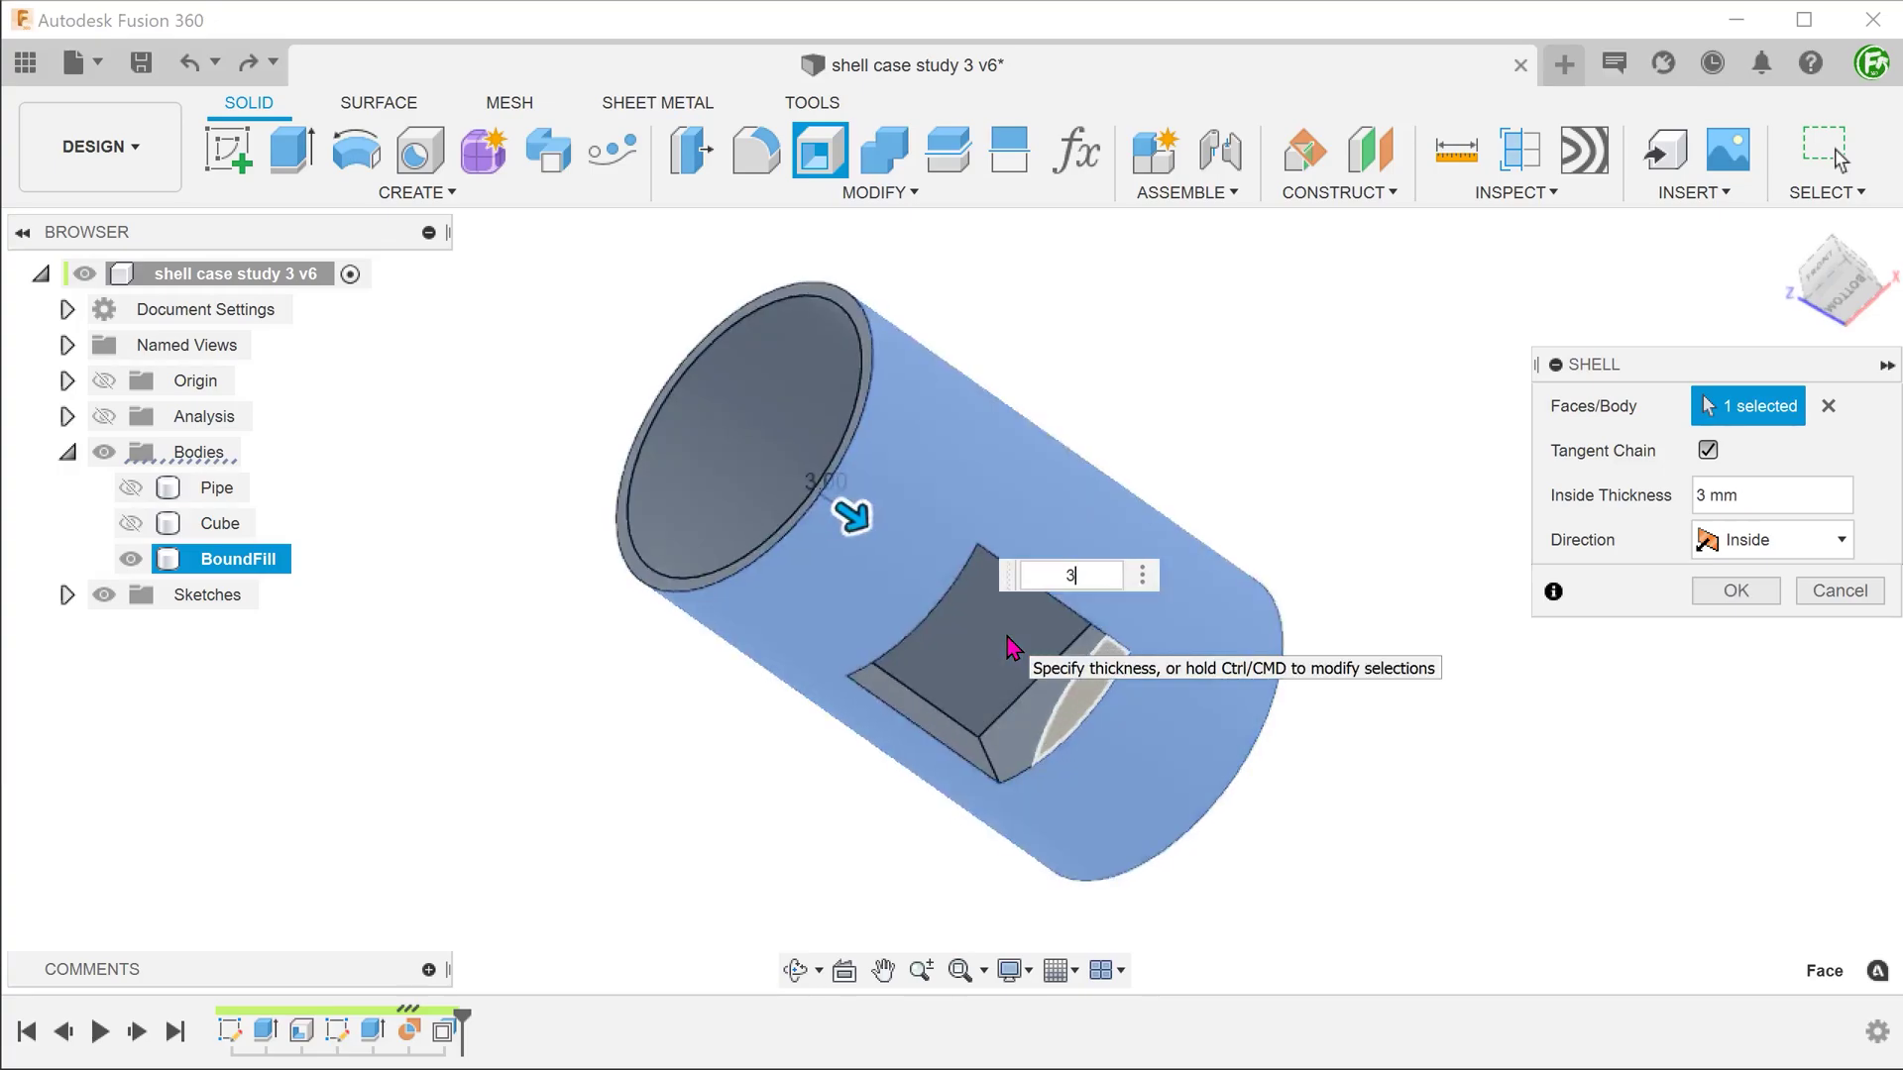
{"action": "mouse_move", "coordinate": [1011, 647]}
{"action": "middle_mouse_down", "text": "shift"}
{"action": "mouse_move", "coordinate": [1049, 676]}
{"action": "mouse_move", "coordinate": [1307, 725]}
{"action": "middle_mouse_up", "text": "shift"}
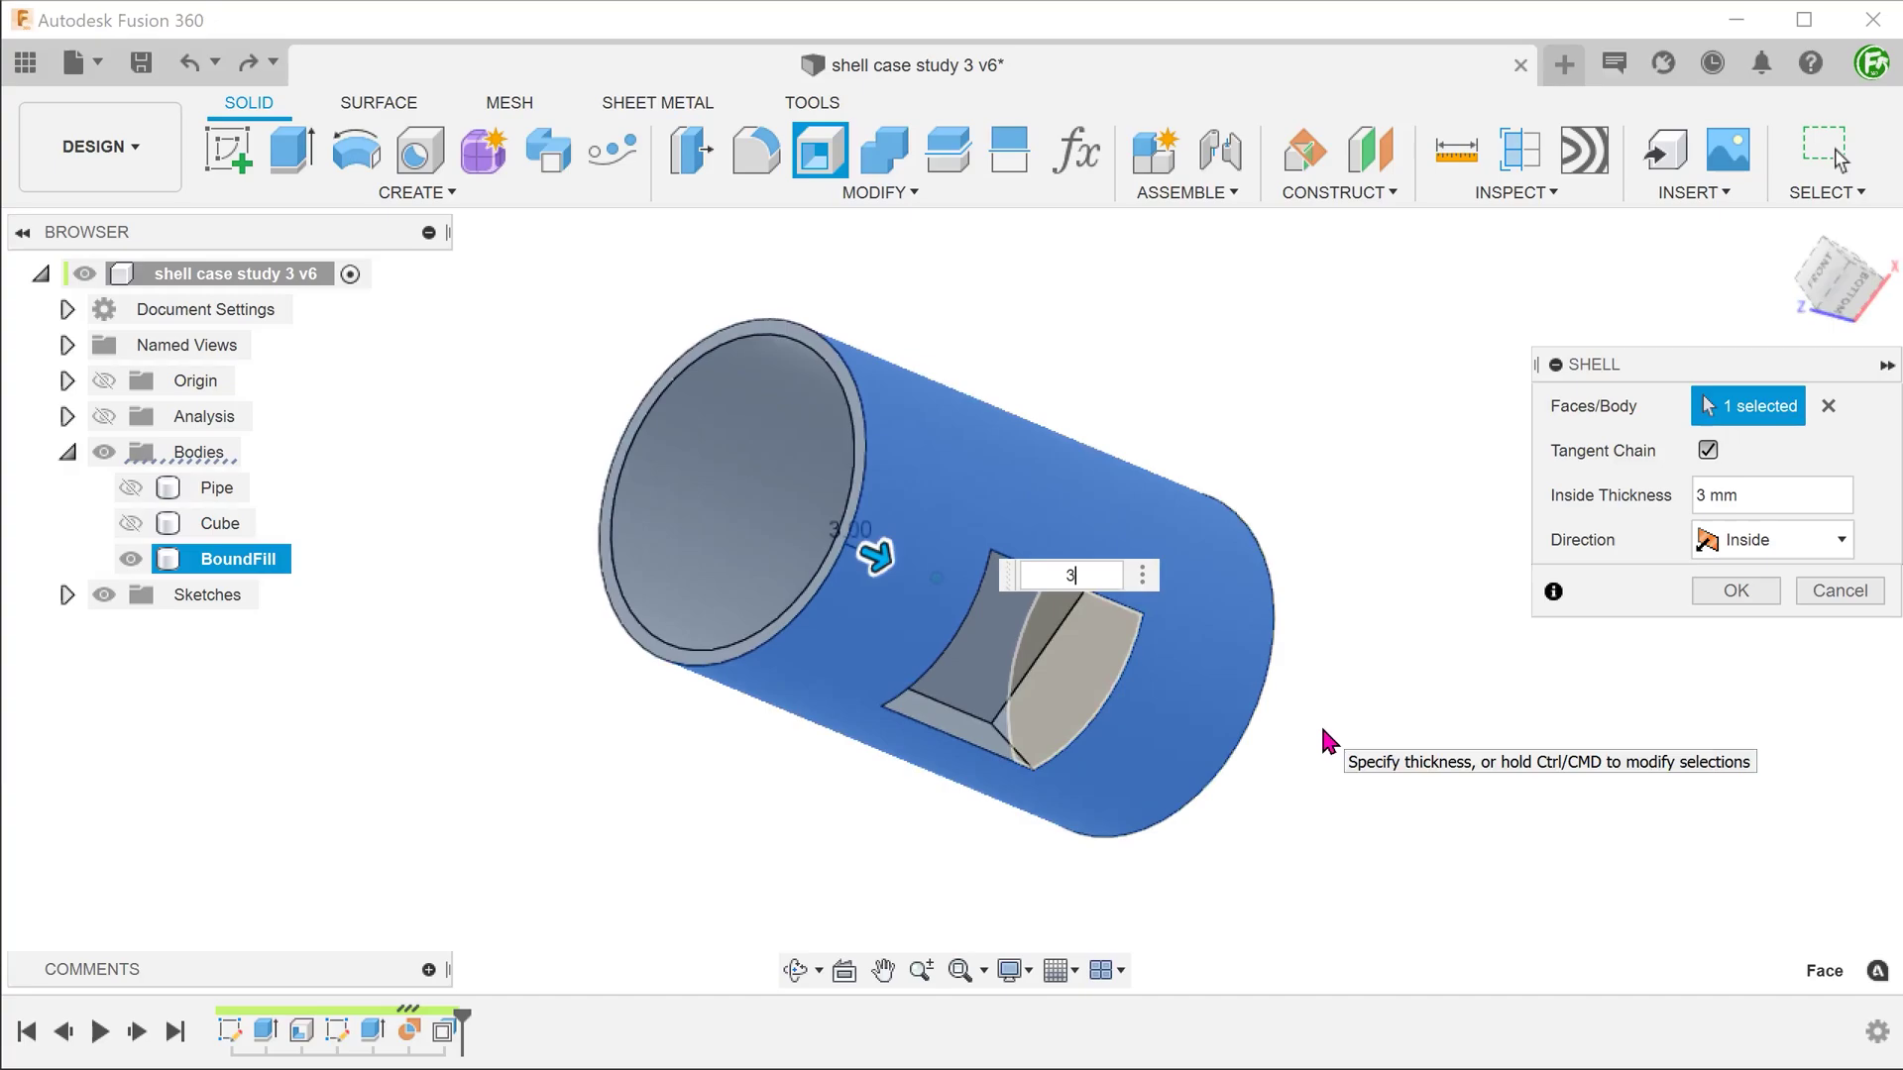
{"action": "left_click", "coordinate": [1734, 591]}
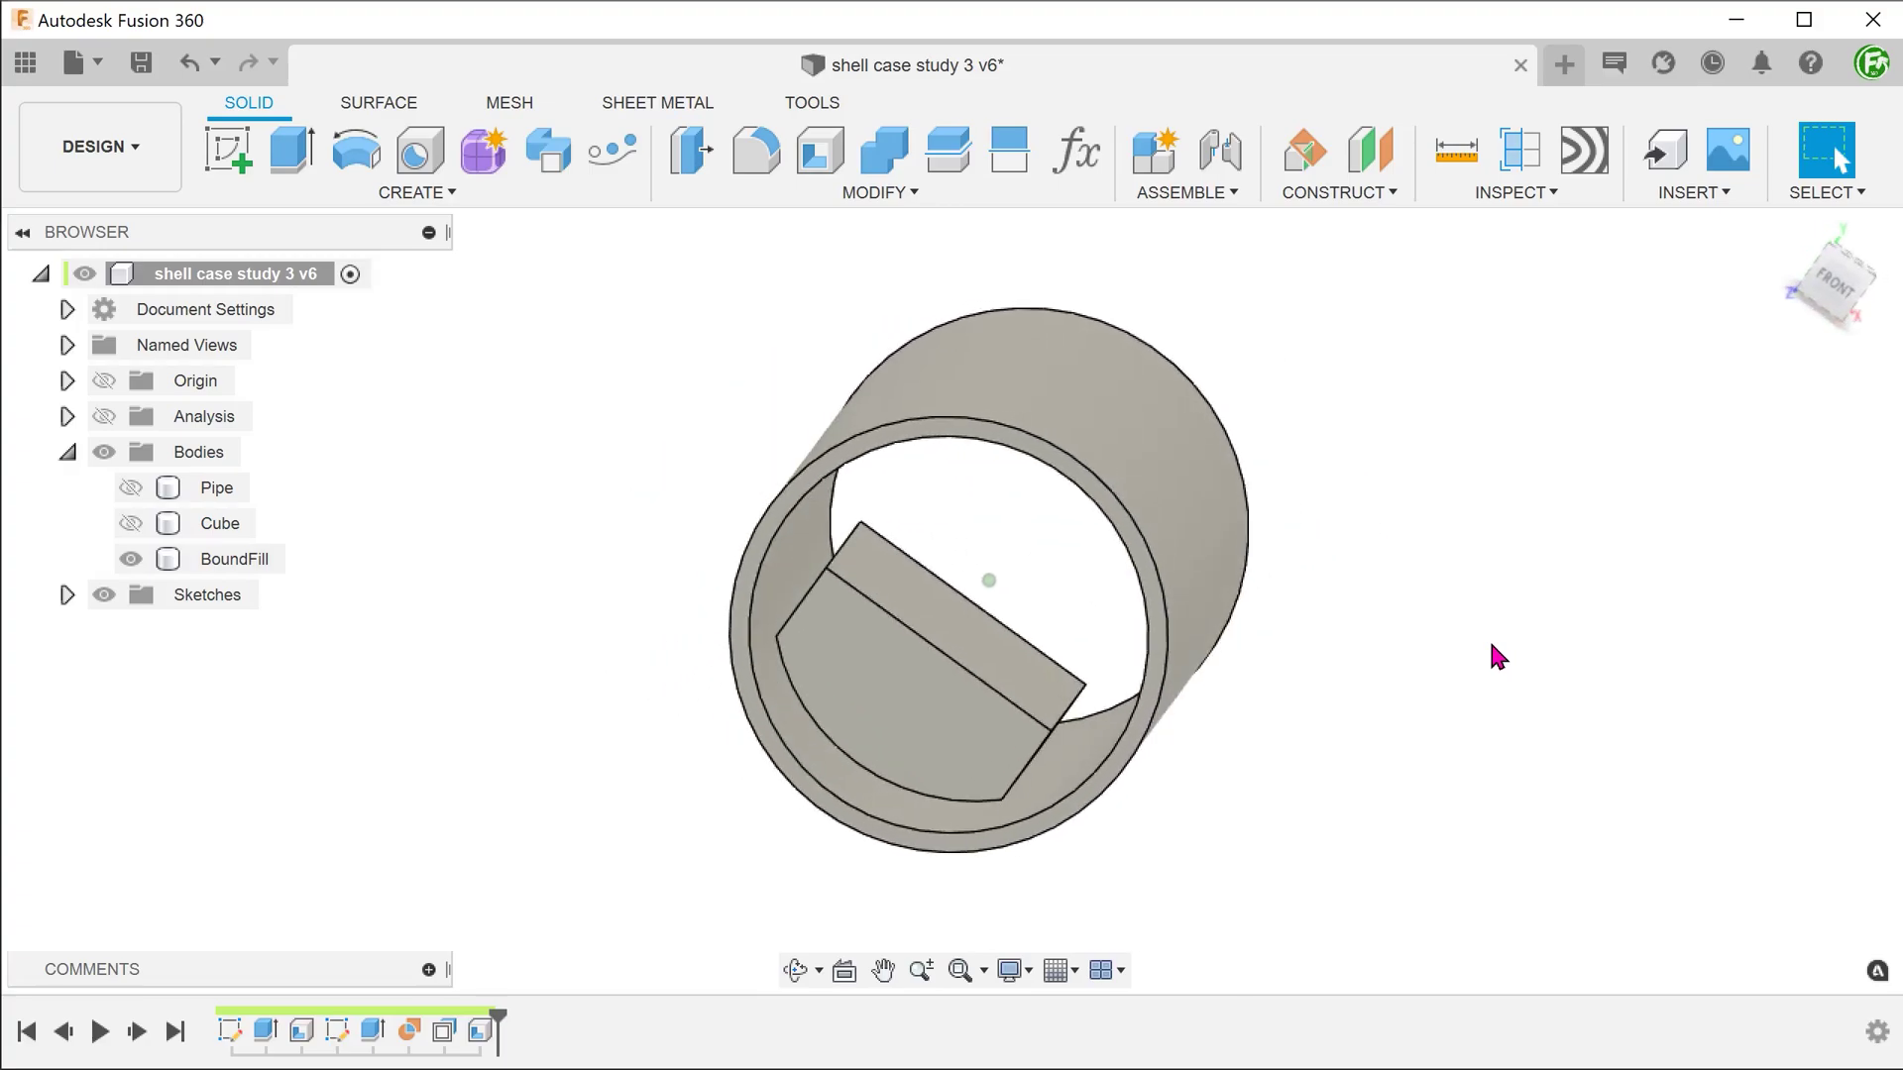
Orbit back to isometric, show the Cube, and turn on the section analysis
{"action": "middle_click_drag", "start_coordinate": [1495, 656], "coordinate": [643, 509], "text": "shift"}
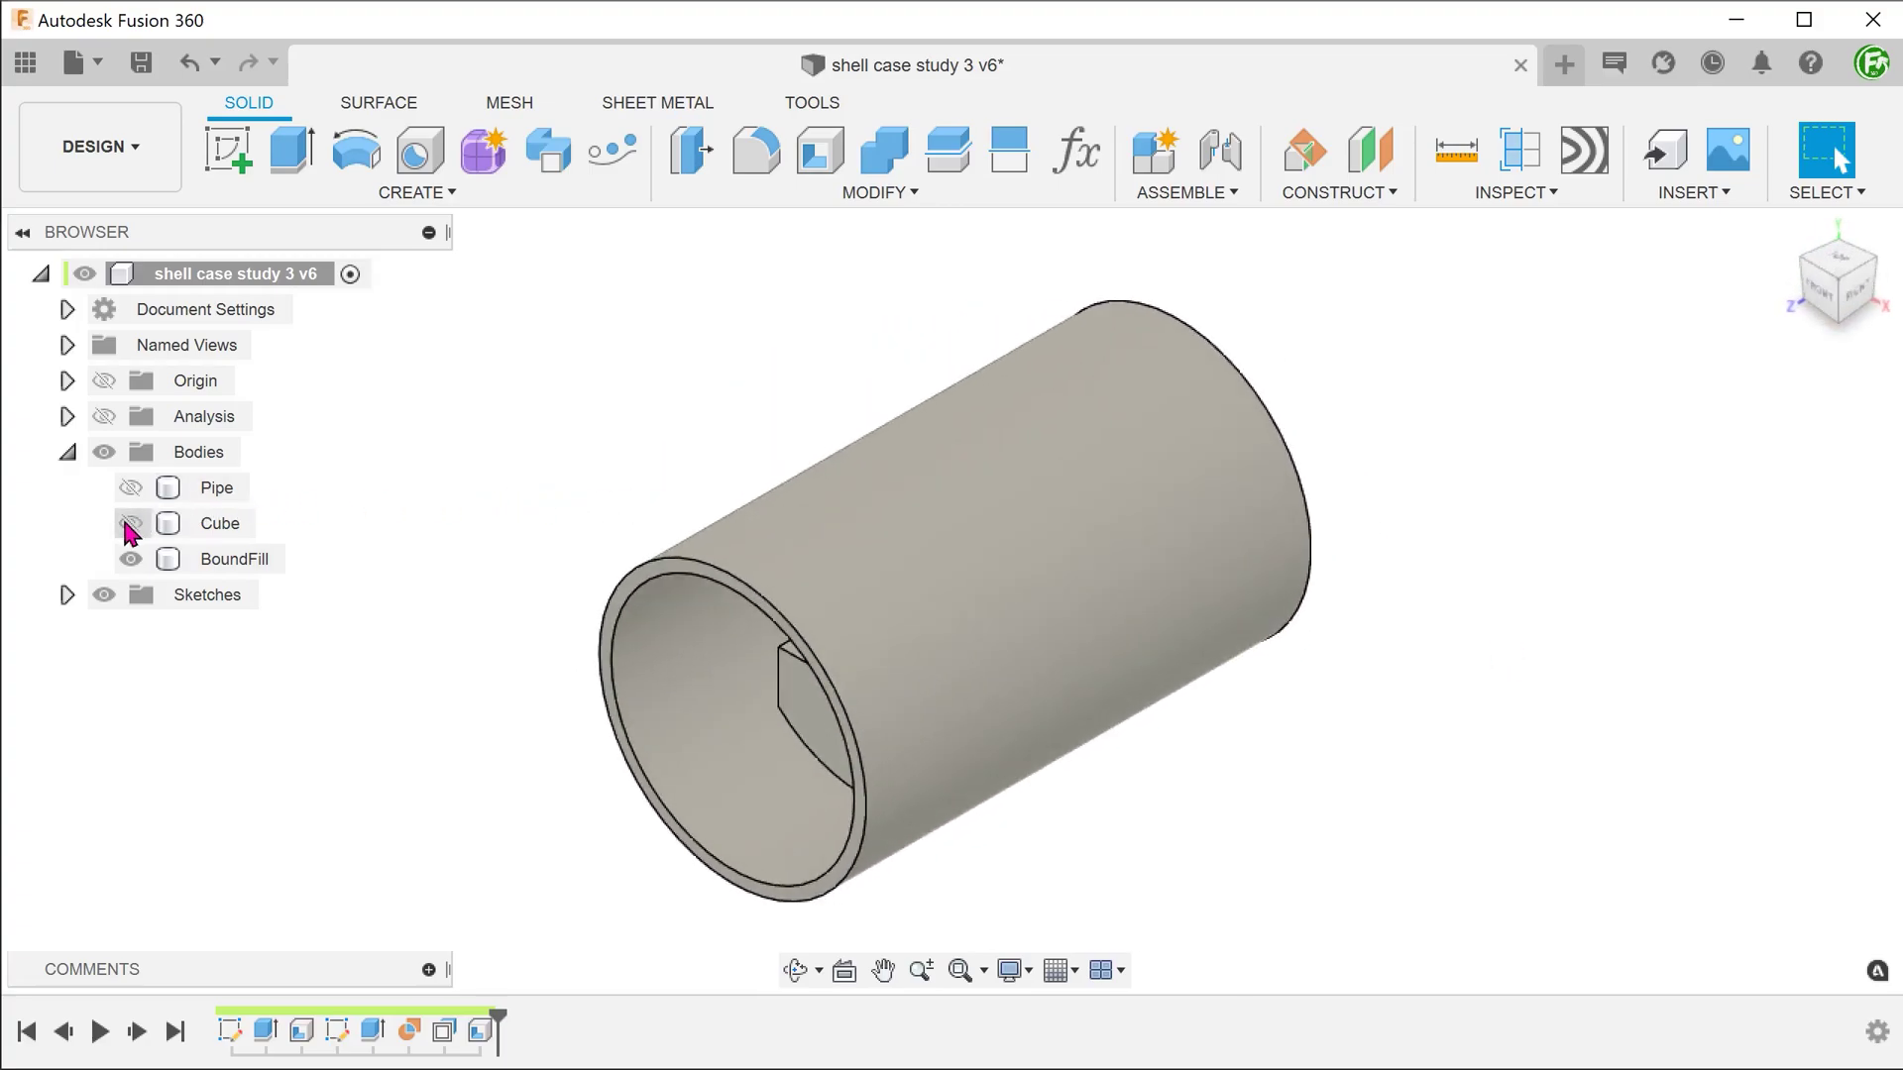
{"action": "left_click", "coordinate": [131, 523]}
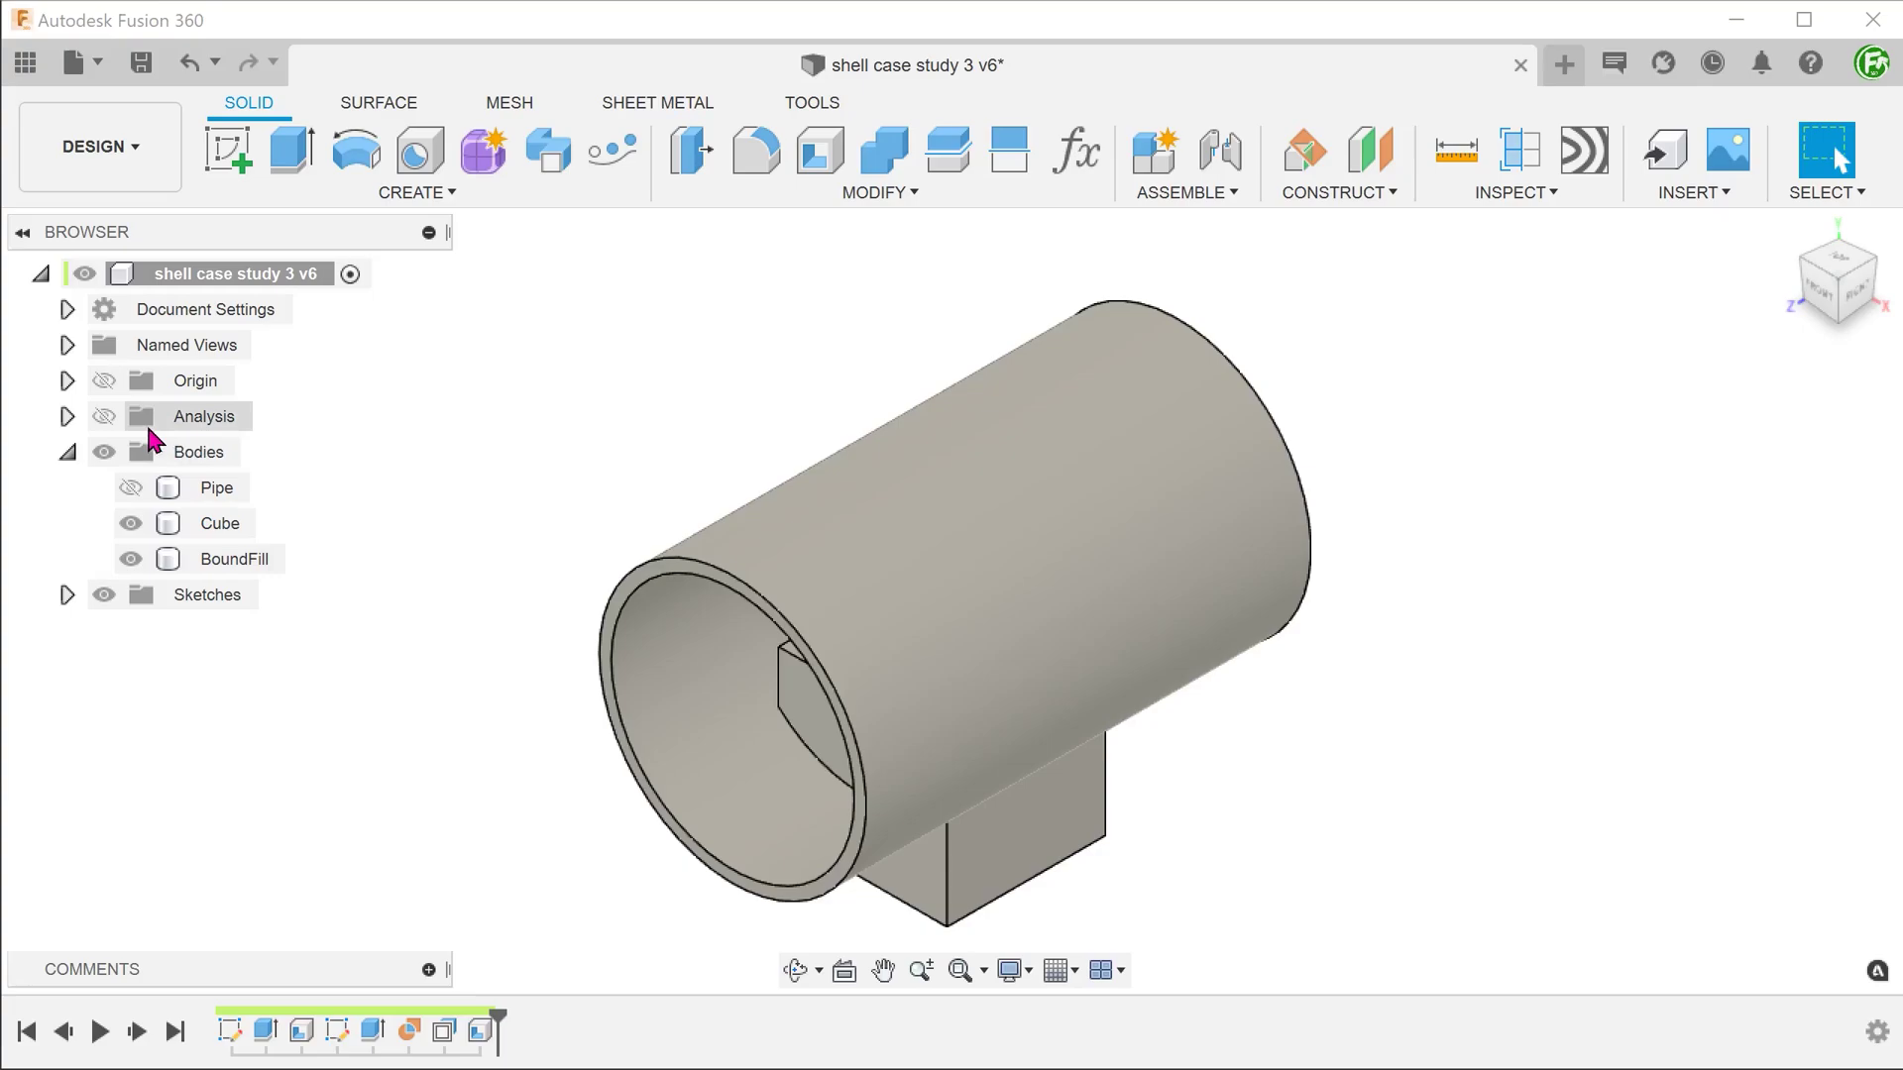
{"action": "left_click", "coordinate": [102, 418]}
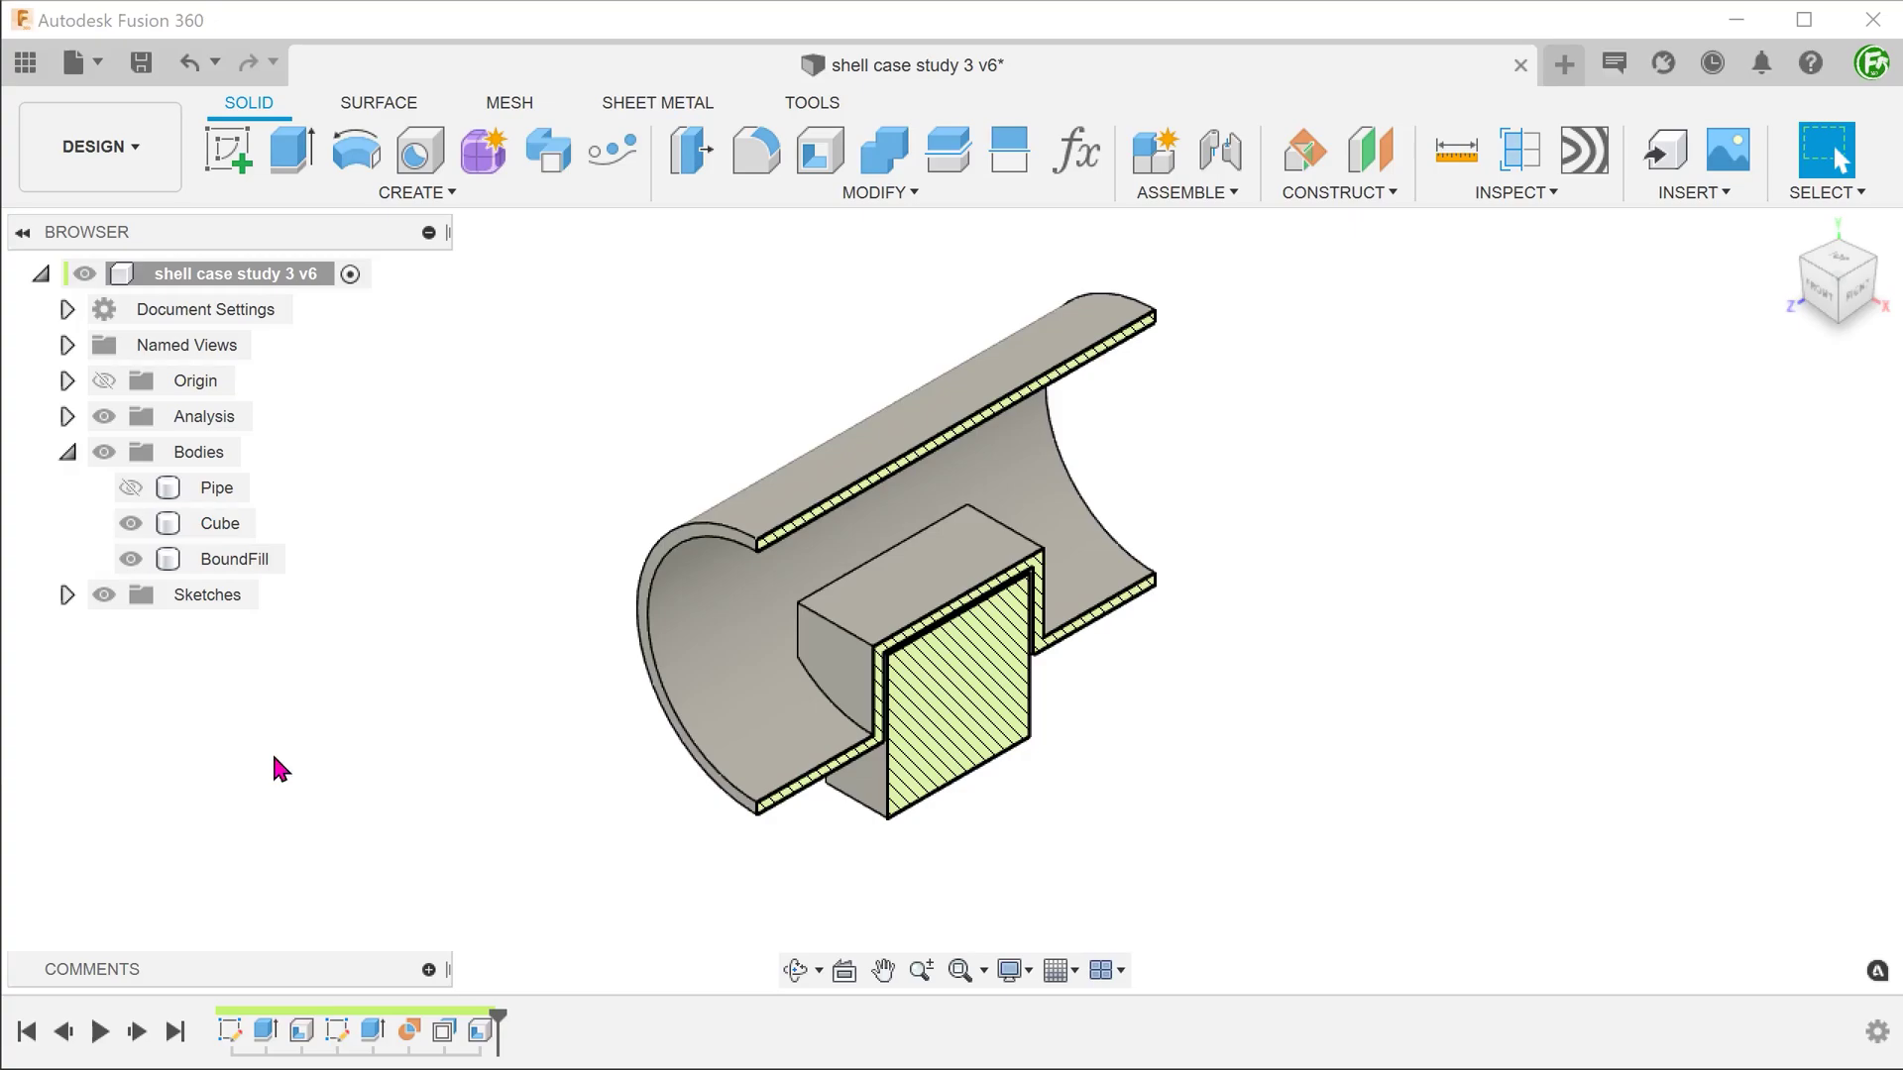
Bring up Sketch2's context menu in the design timeline to edit the sketch
{"action": "right_click", "coordinate": [335, 1030]}
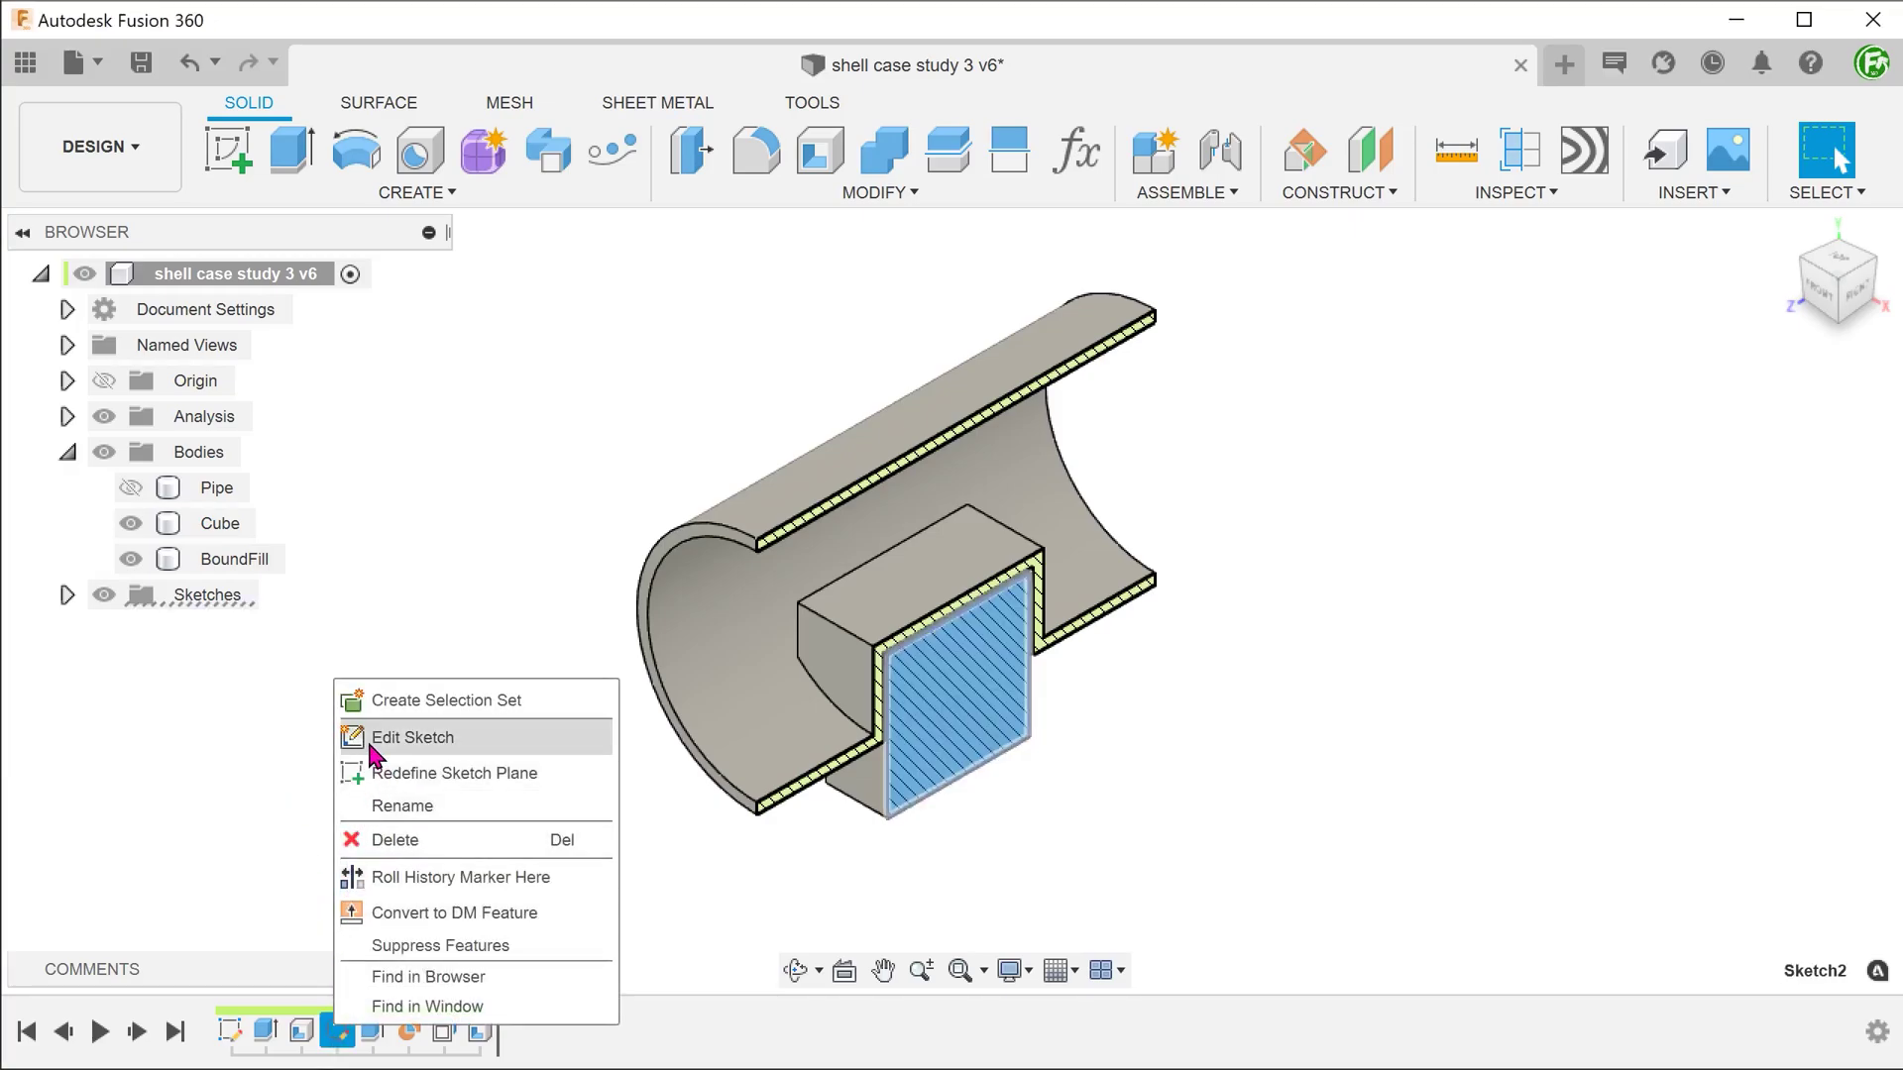